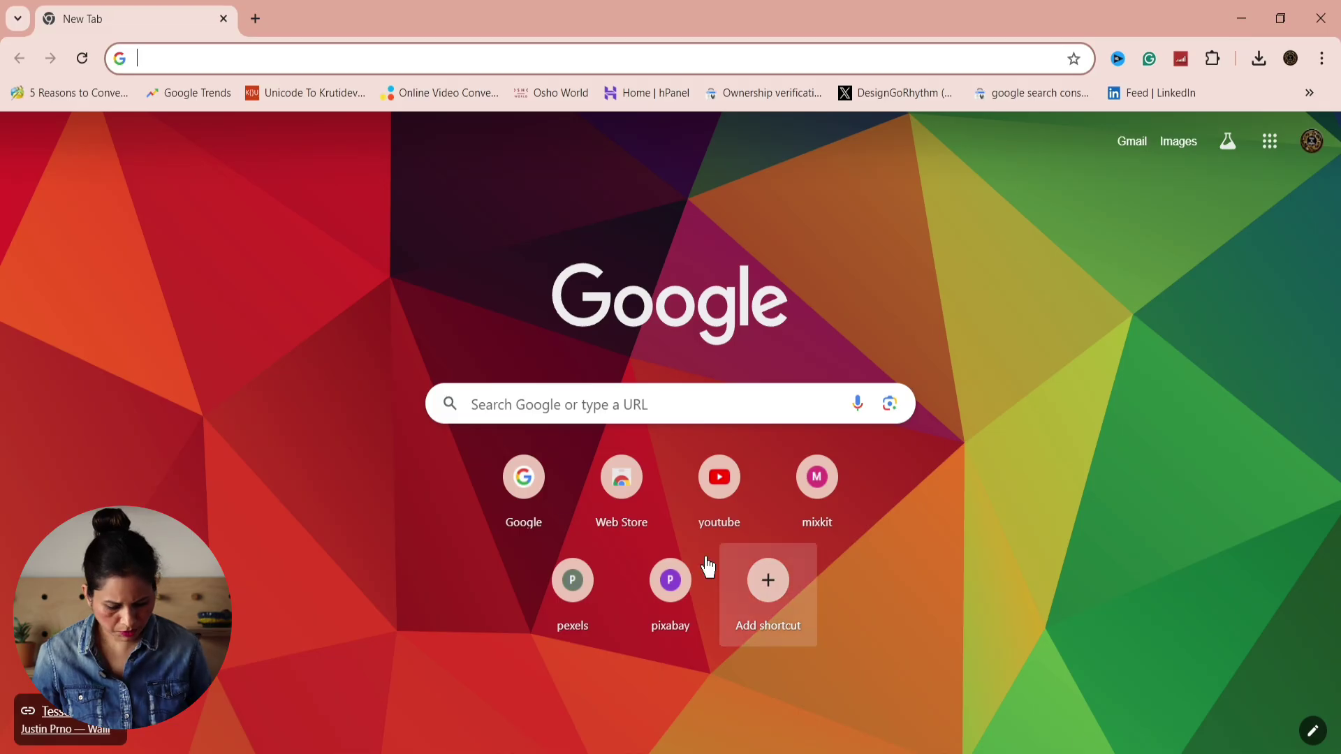
# - Search Google for sketchup and open the official sketchup.com site
pyautogui.click(482, 395)
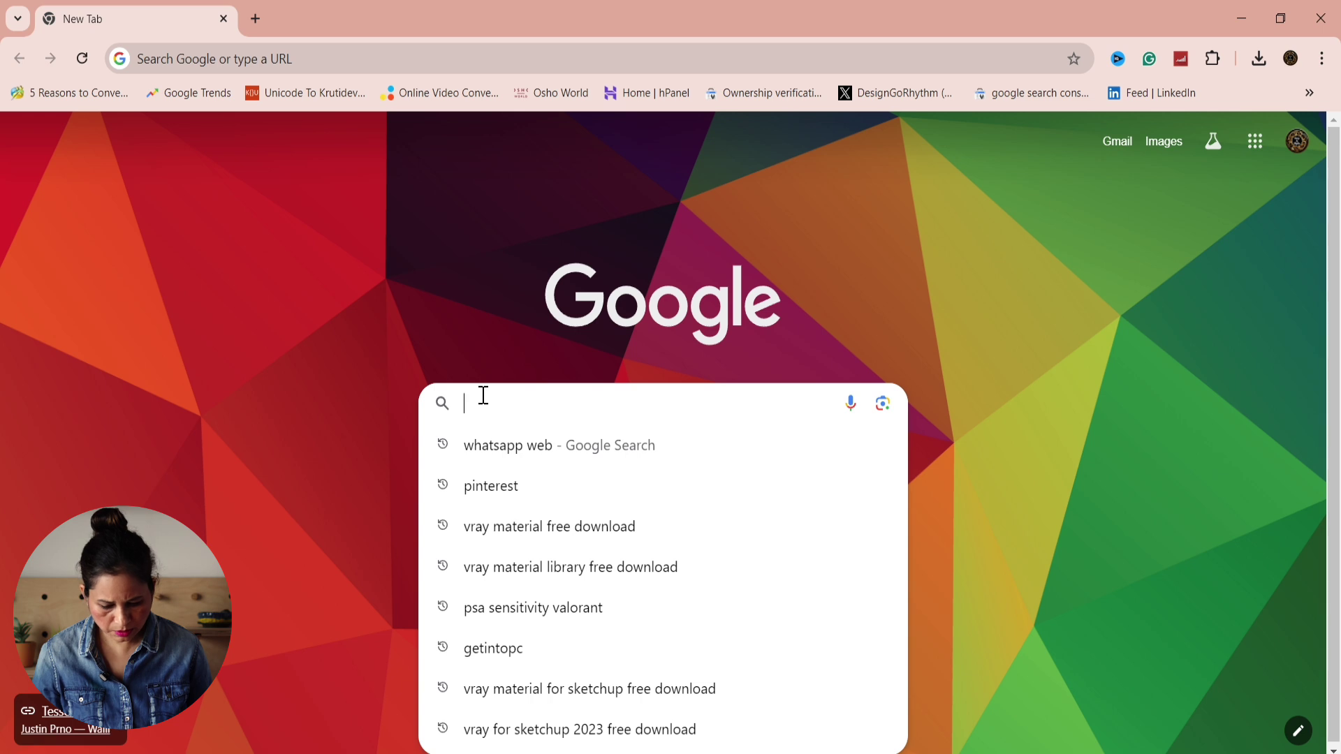
pyautogui.write('ske')
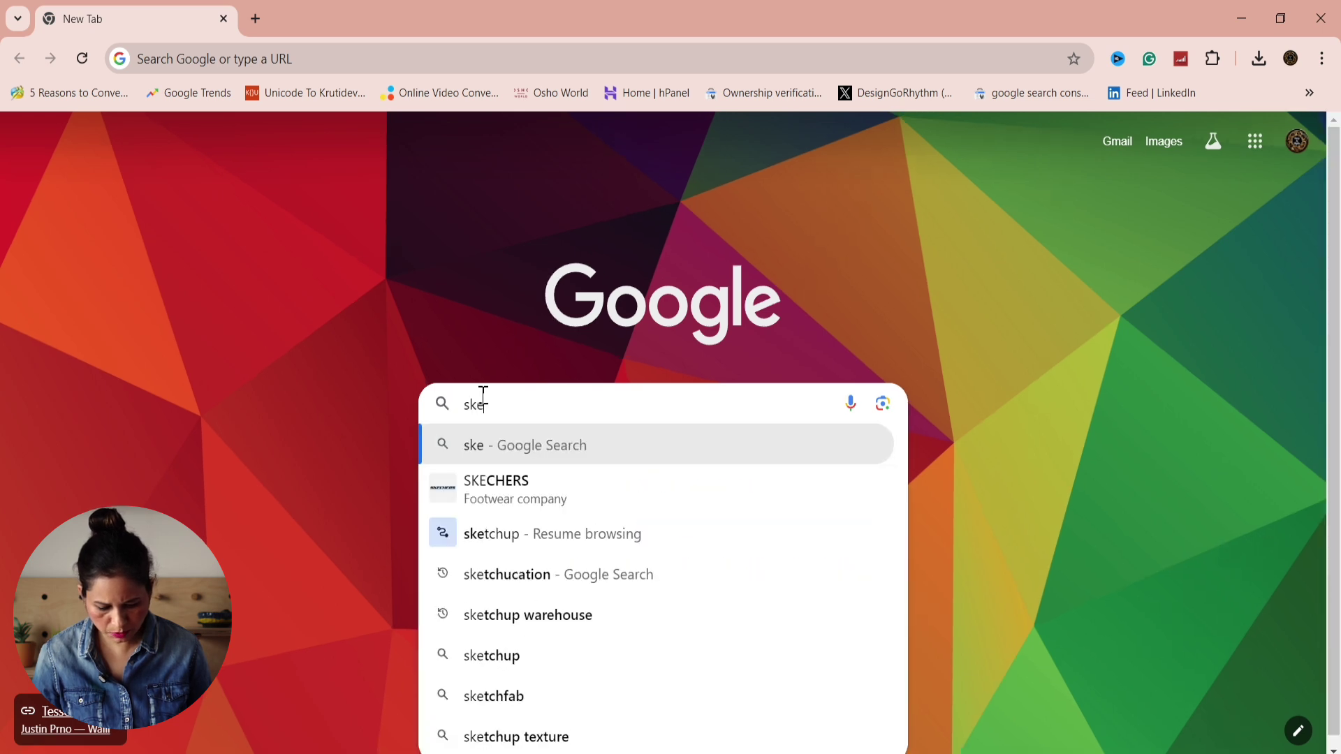
pyautogui.click(506, 655)
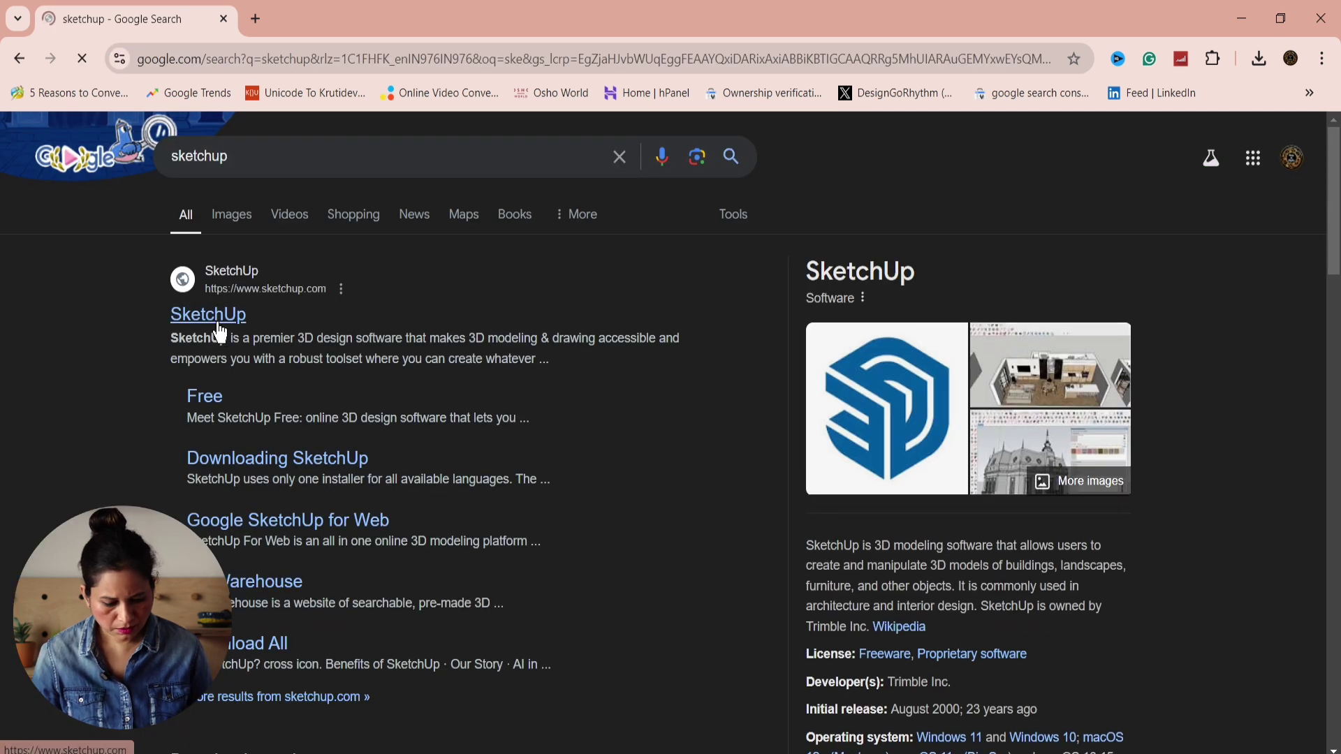
pyautogui.click(216, 316)
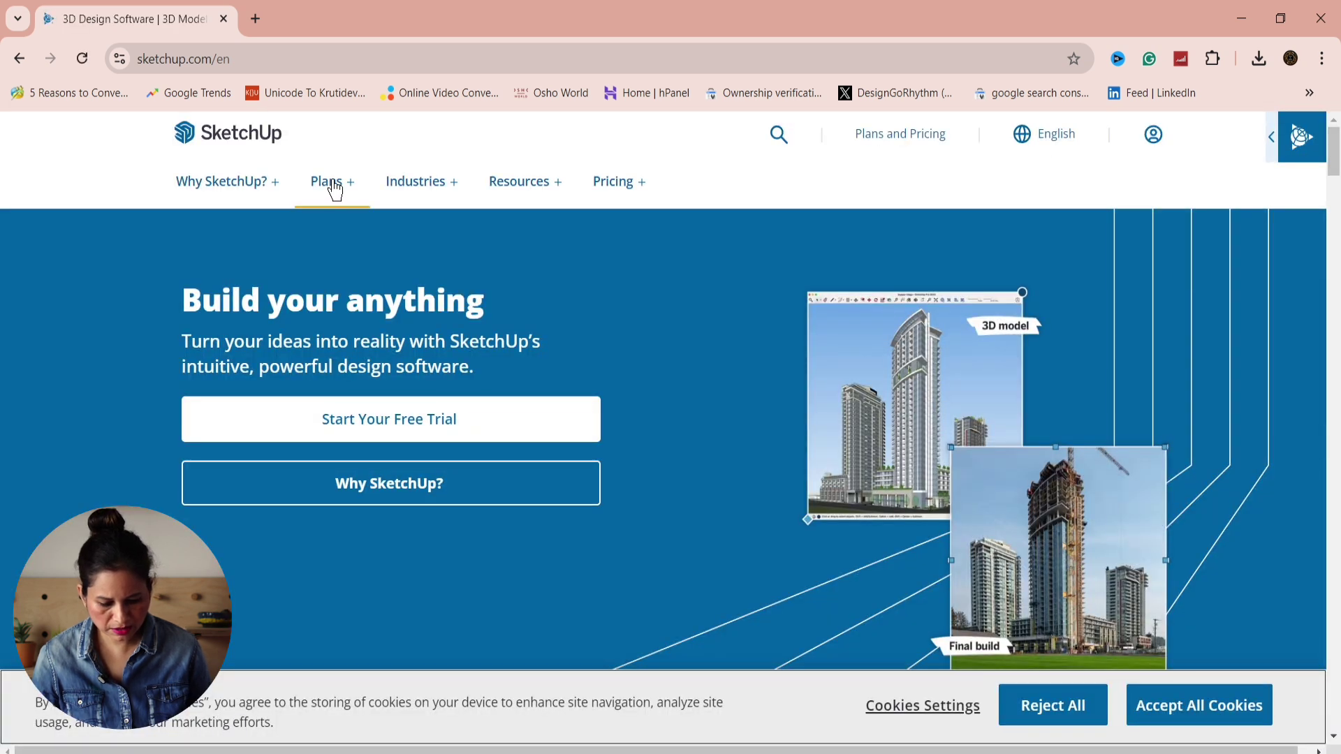
# - Go to Plans > Education > For Students & Professors
pyautogui.click(333, 183)
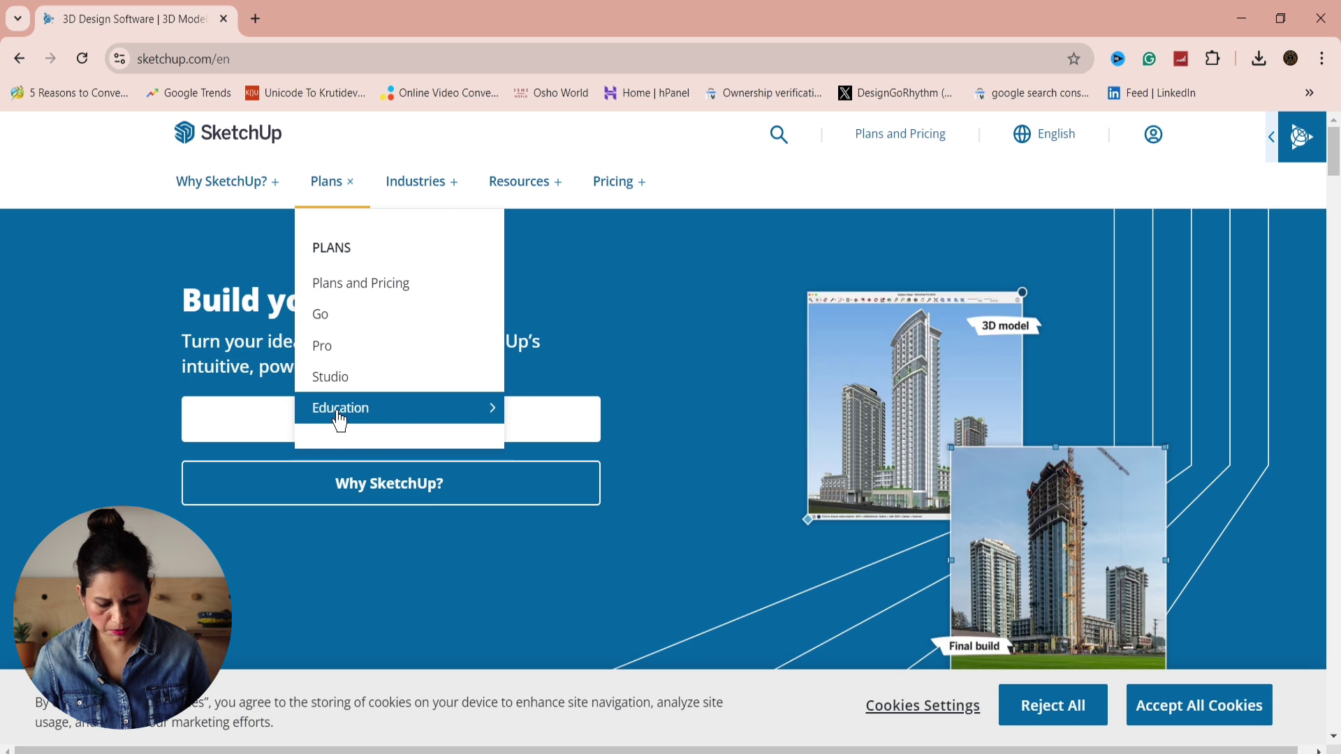
pyautogui.click(493, 414)
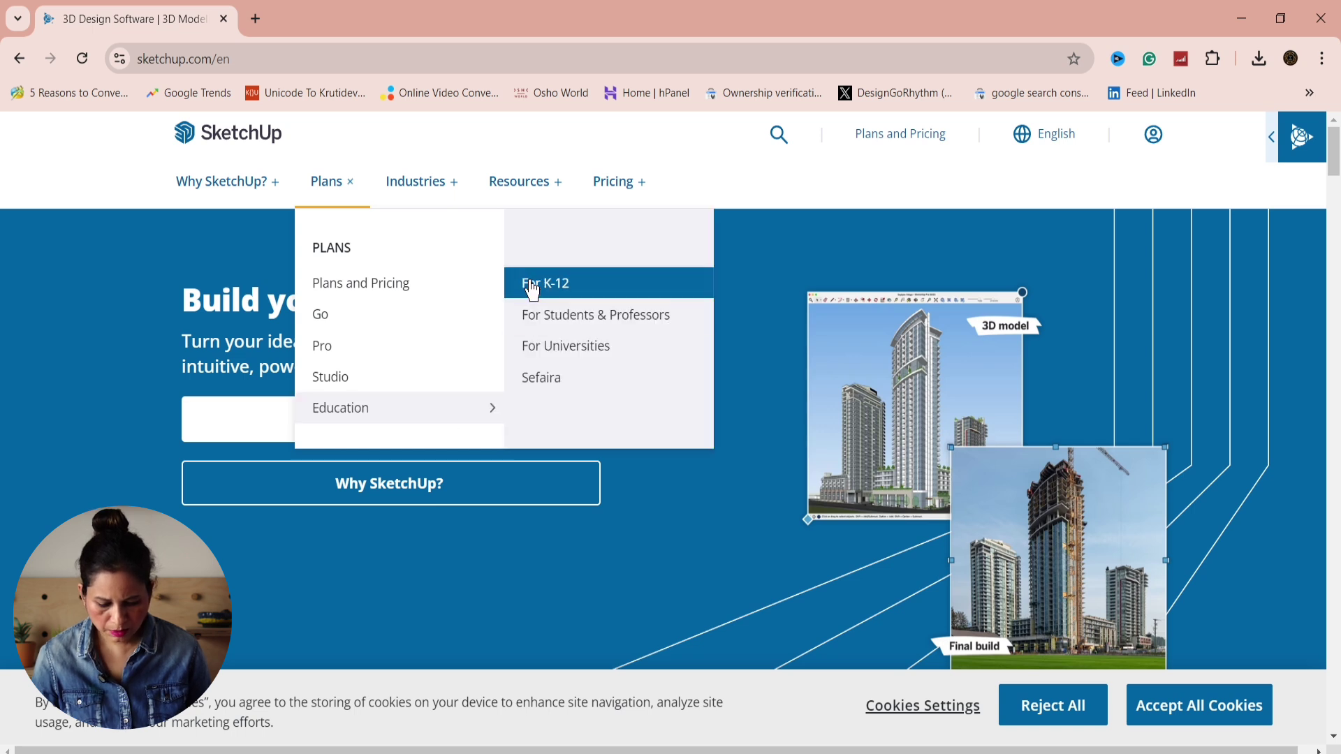
pyautogui.click(549, 325)
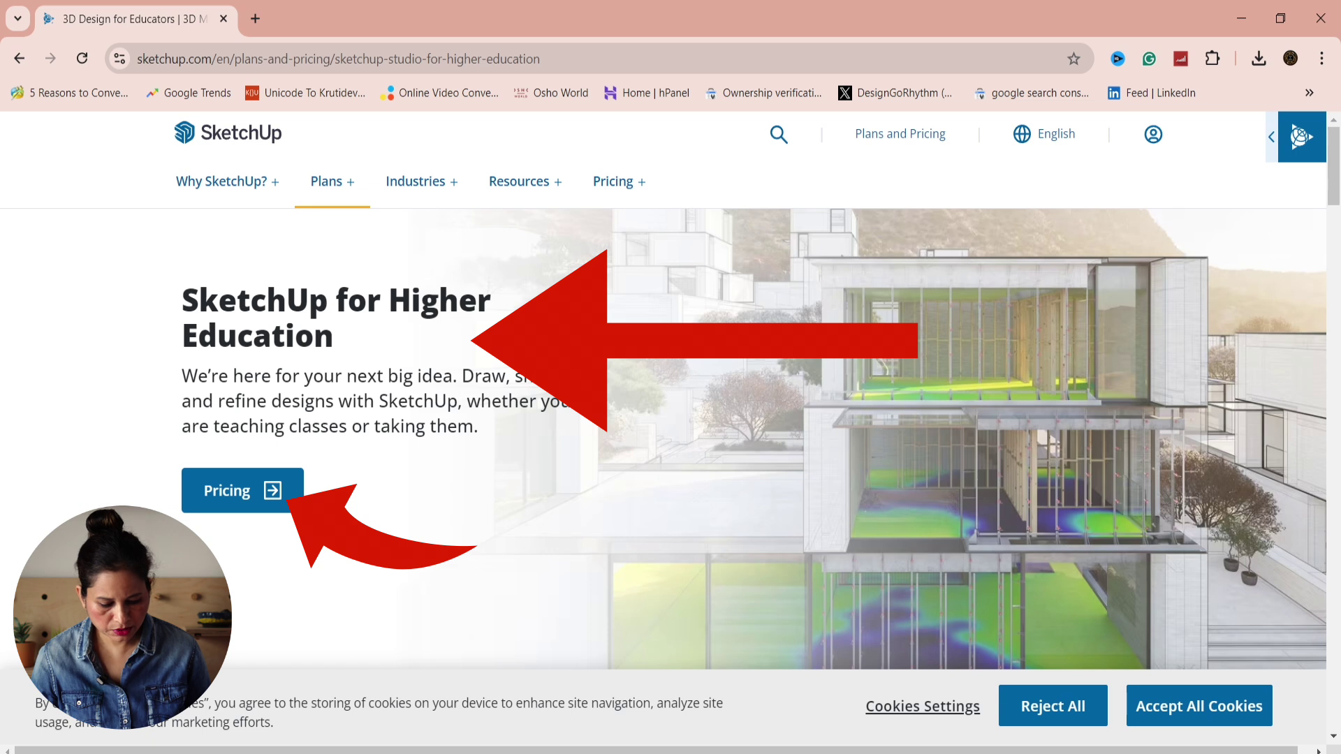
# - Open Higher Education pricing and scroll past the $55/yr plan cards and included products
pyautogui.click(239, 497)
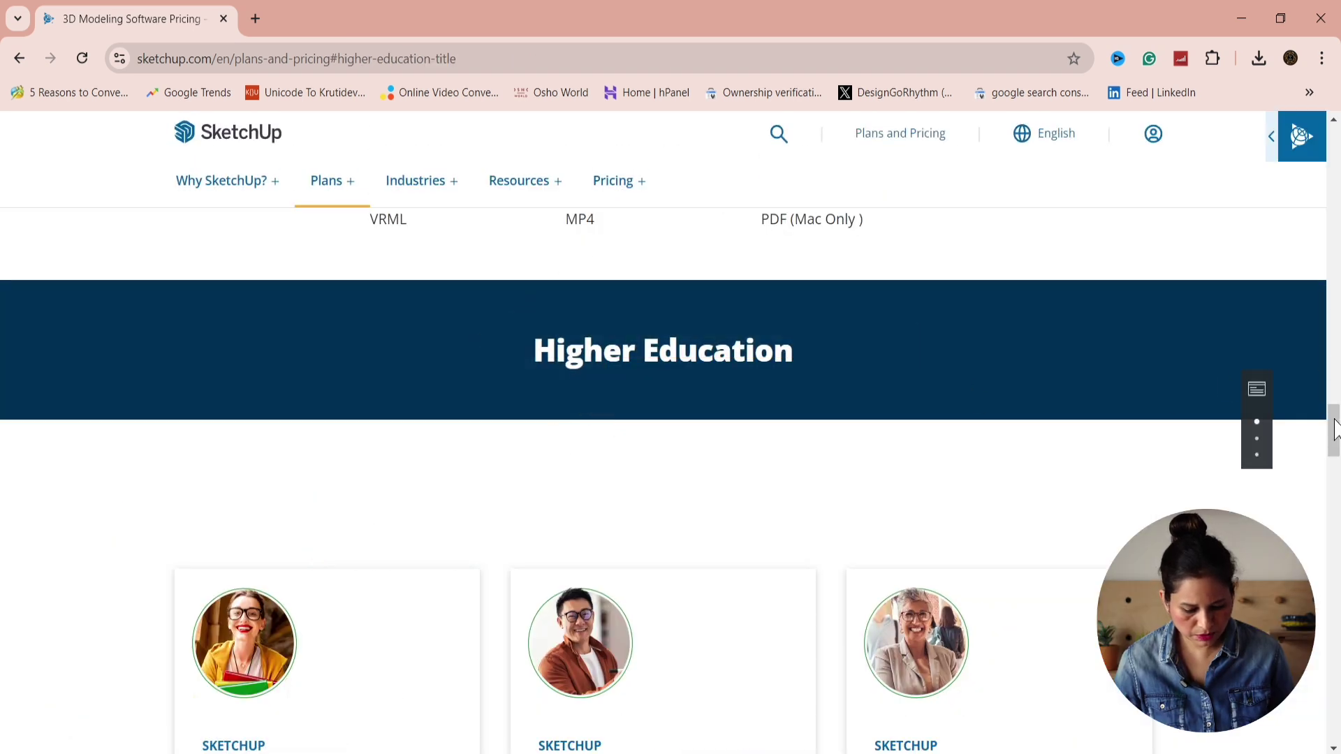
pyautogui.moveTo(1335, 428); pyautogui.dragTo(1334, 441)
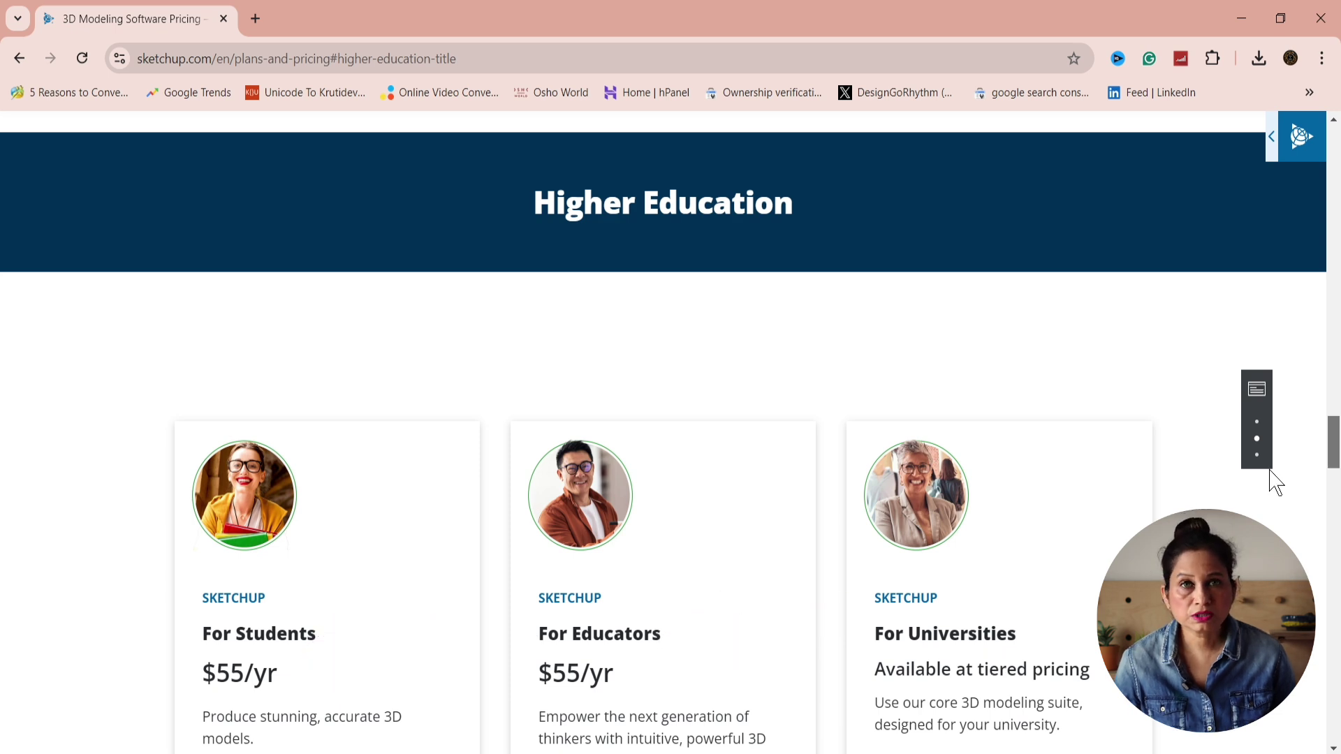
pyautogui.moveTo(1332, 442); pyautogui.dragTo(1335, 521)
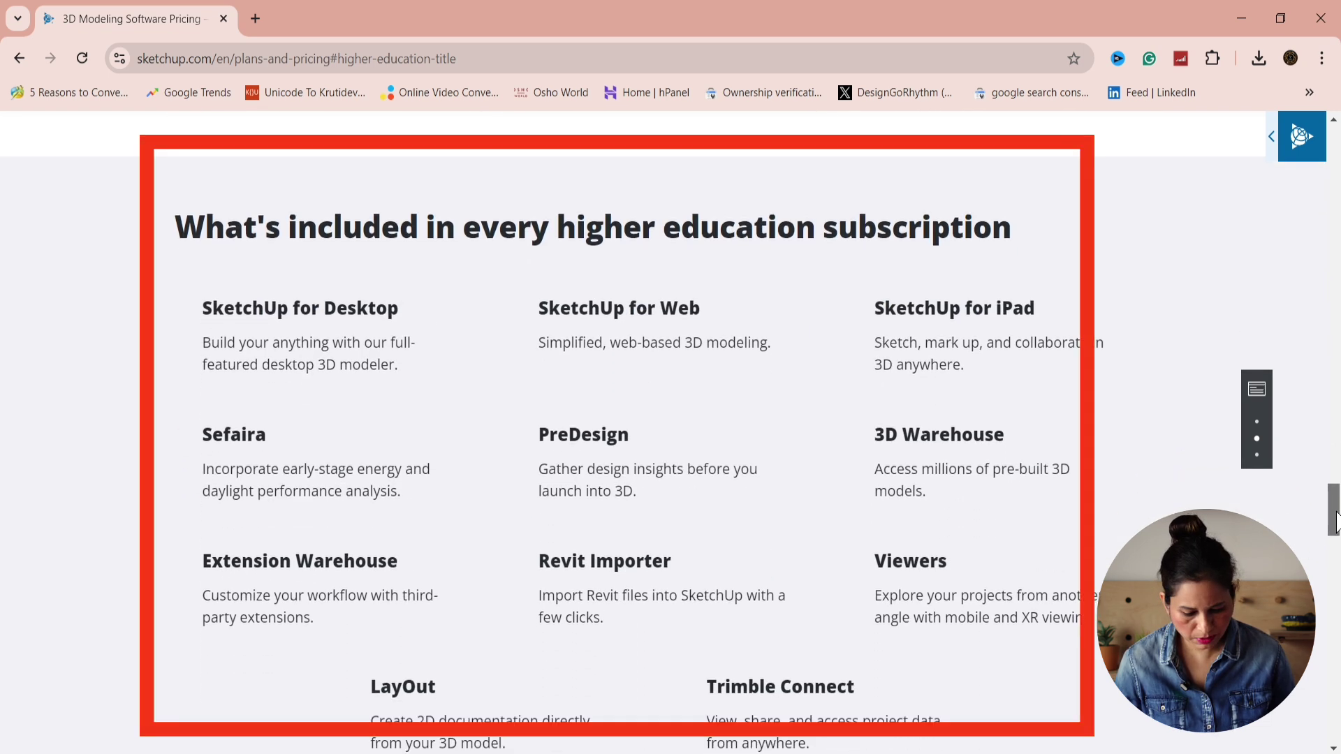
pyautogui.moveTo(1335, 520); pyautogui.dragTo(1335, 525)
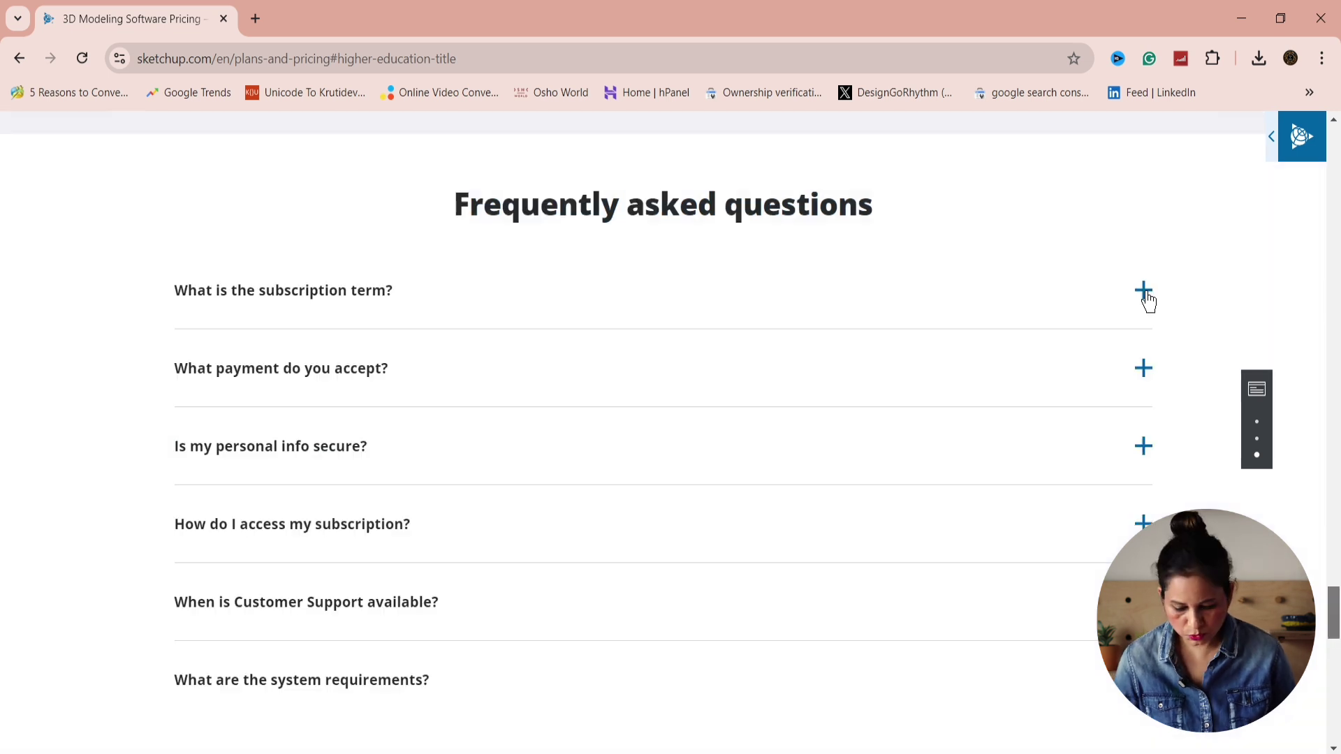
# - Expand the FAQ answers on subscription term, payment methods, personal info security and access
pyautogui.click(1145, 296)
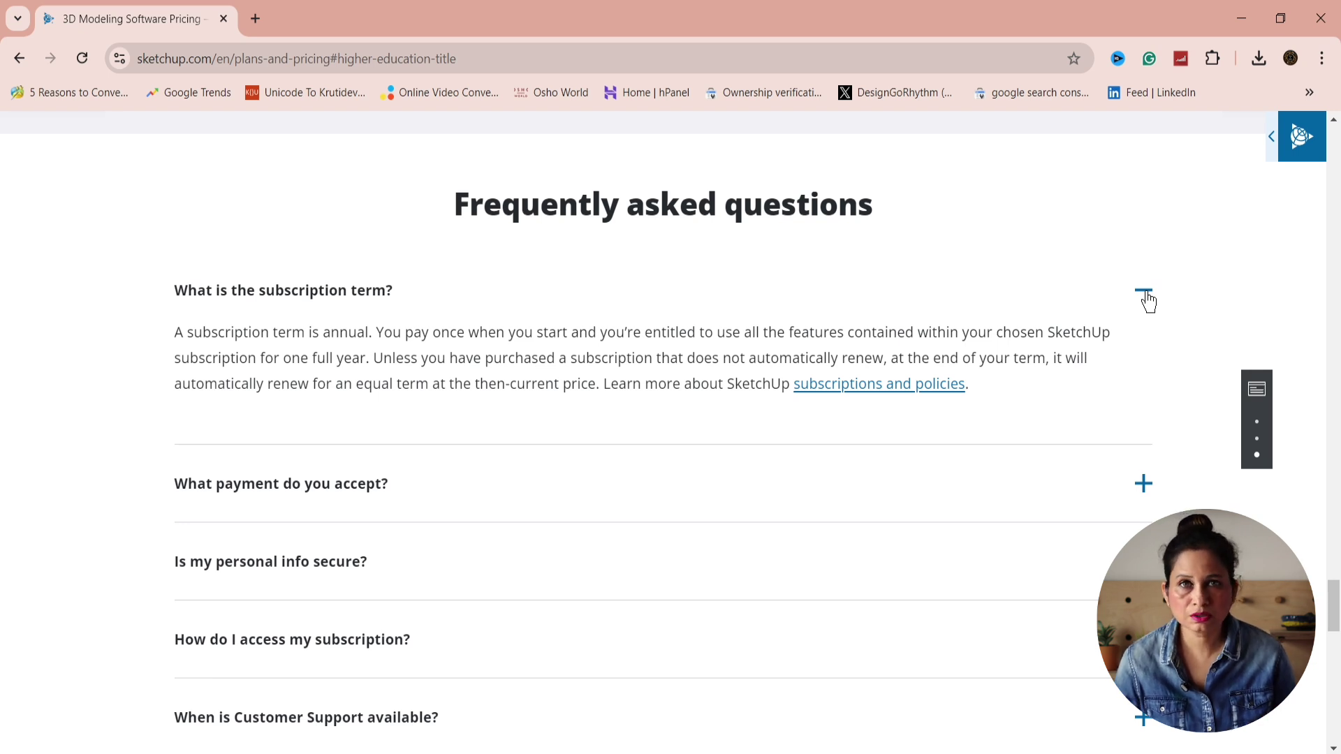
pyautogui.click(1148, 302)
pyautogui.click(1147, 372)
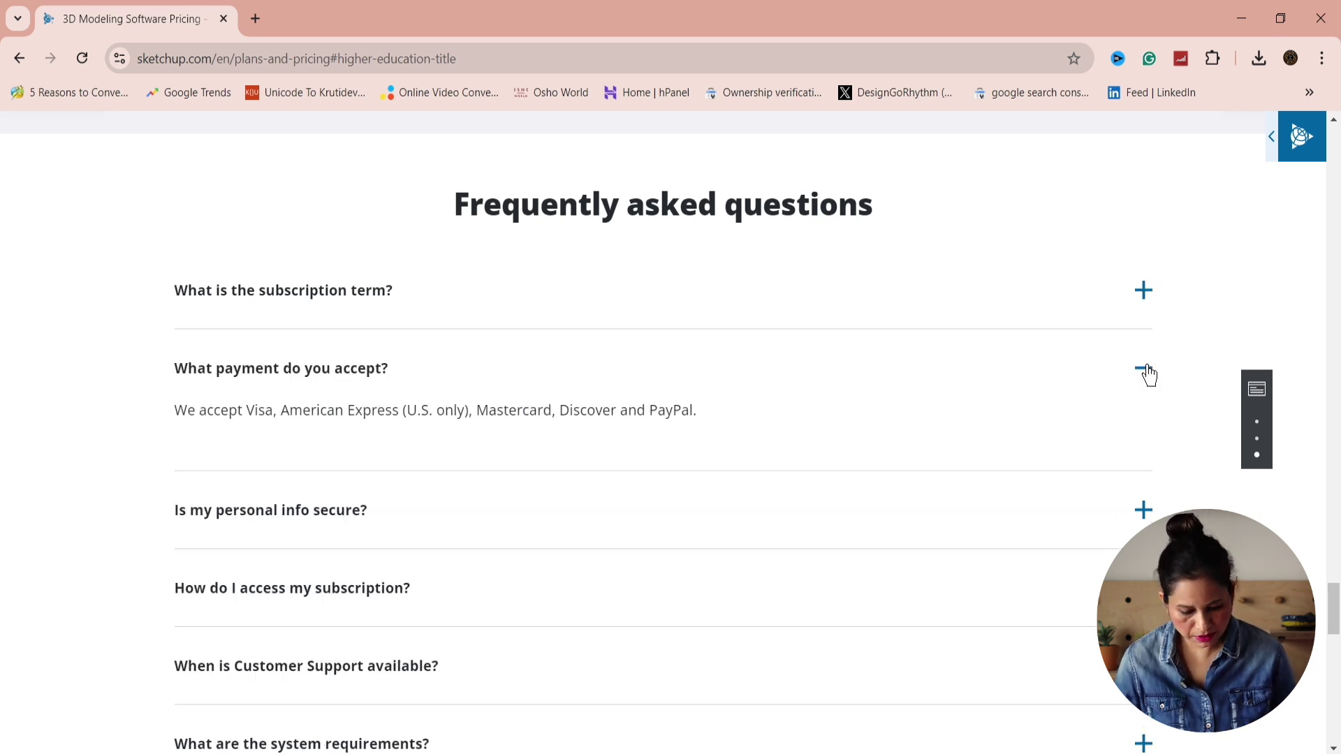
pyautogui.click(1147, 372)
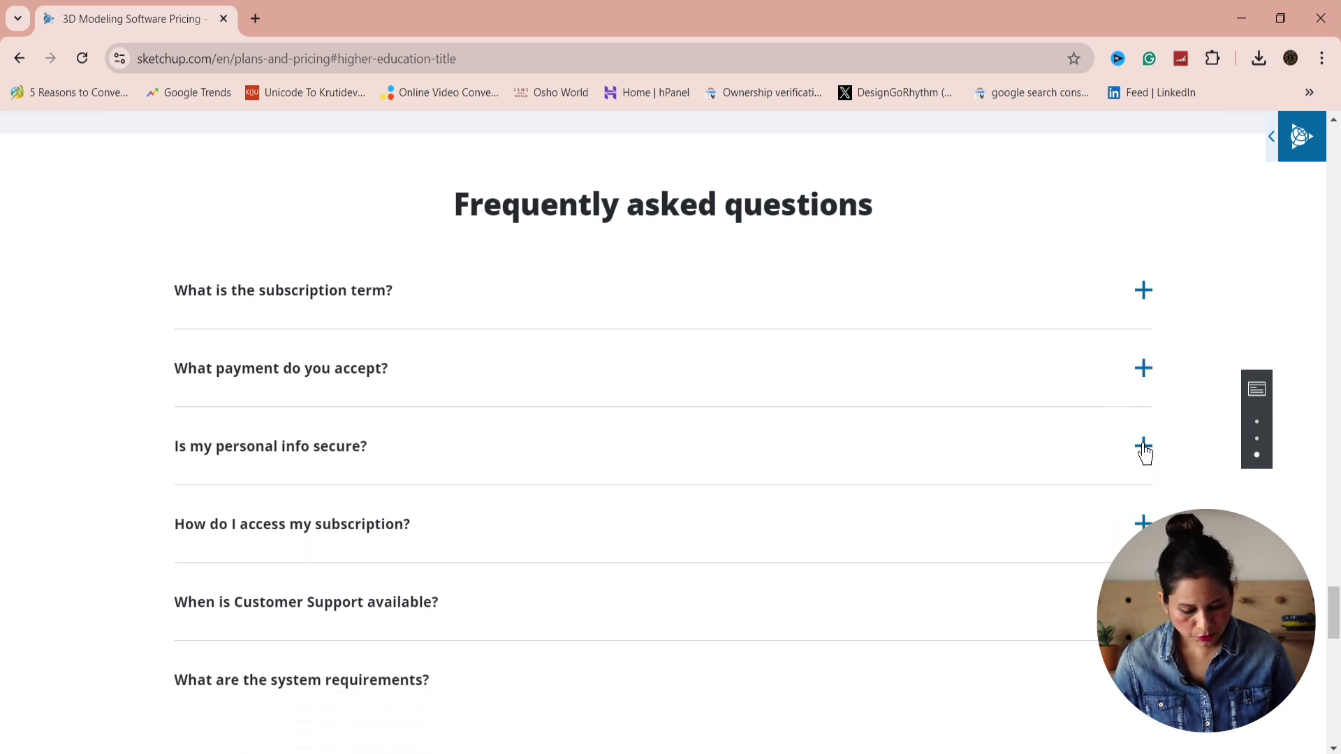
pyautogui.click(1144, 447)
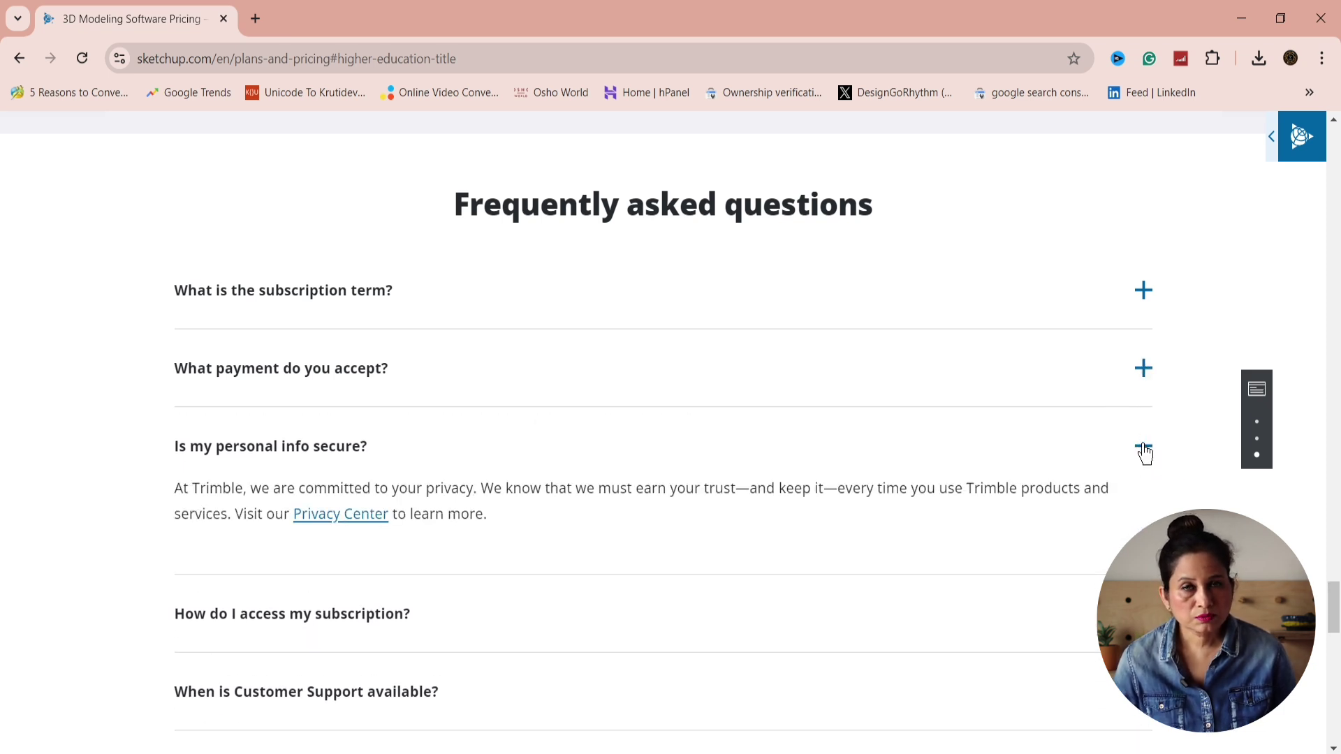
pyautogui.click(1144, 448)
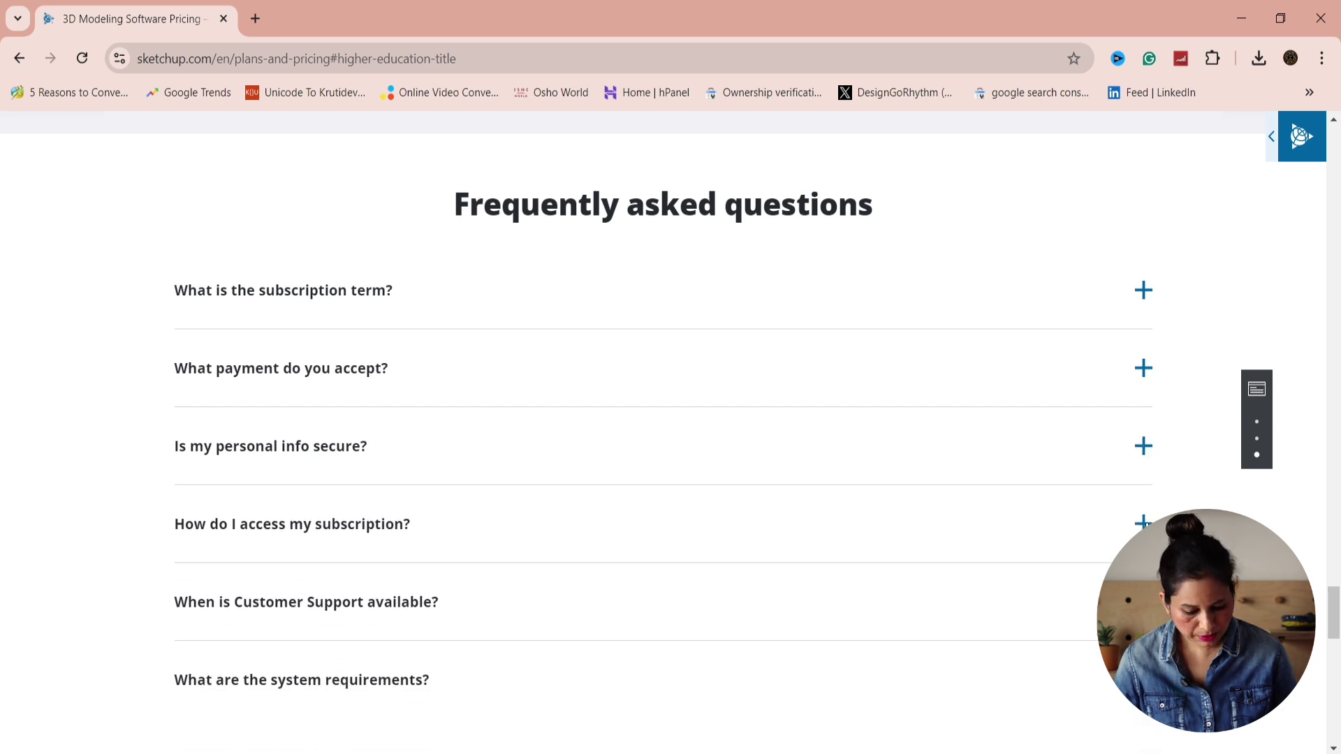
pyautogui.click(1143, 525)
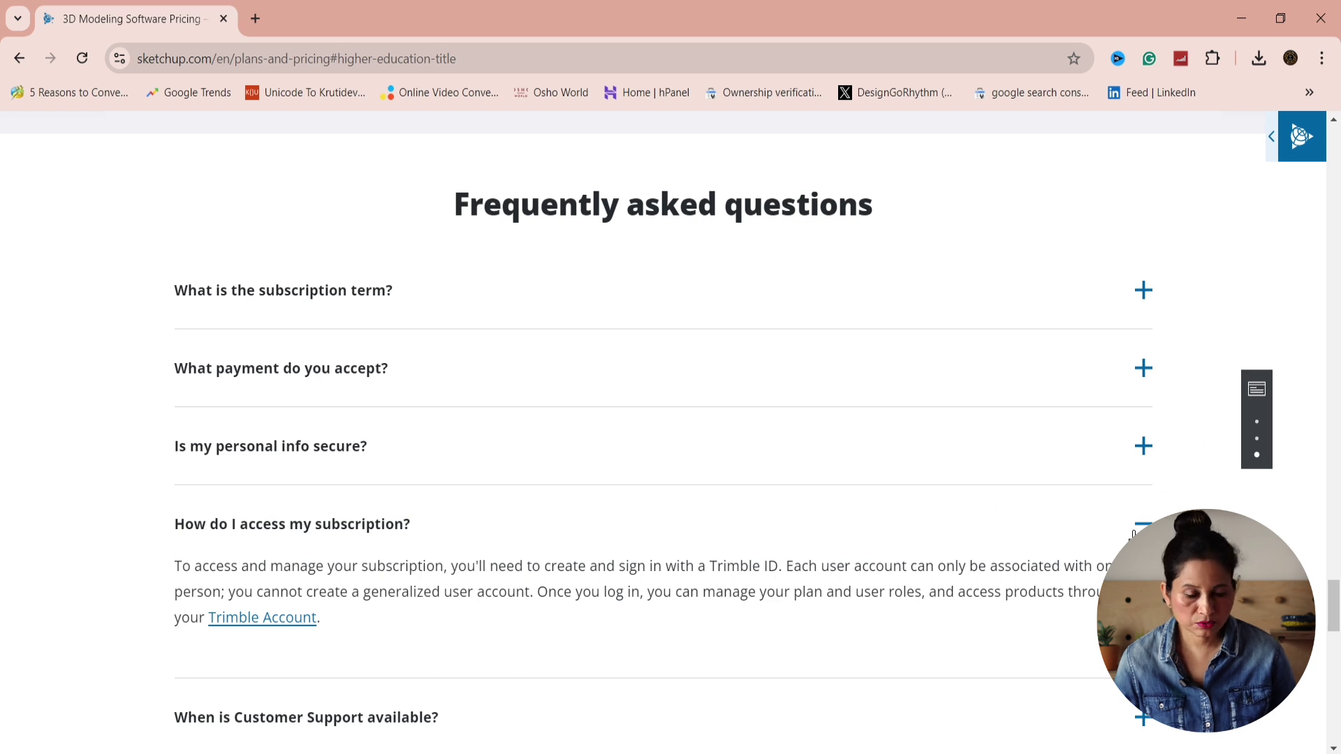
# - Read the Customer Support and system requirements answers, then scroll back to the plan cards
pyautogui.click(1143, 717)
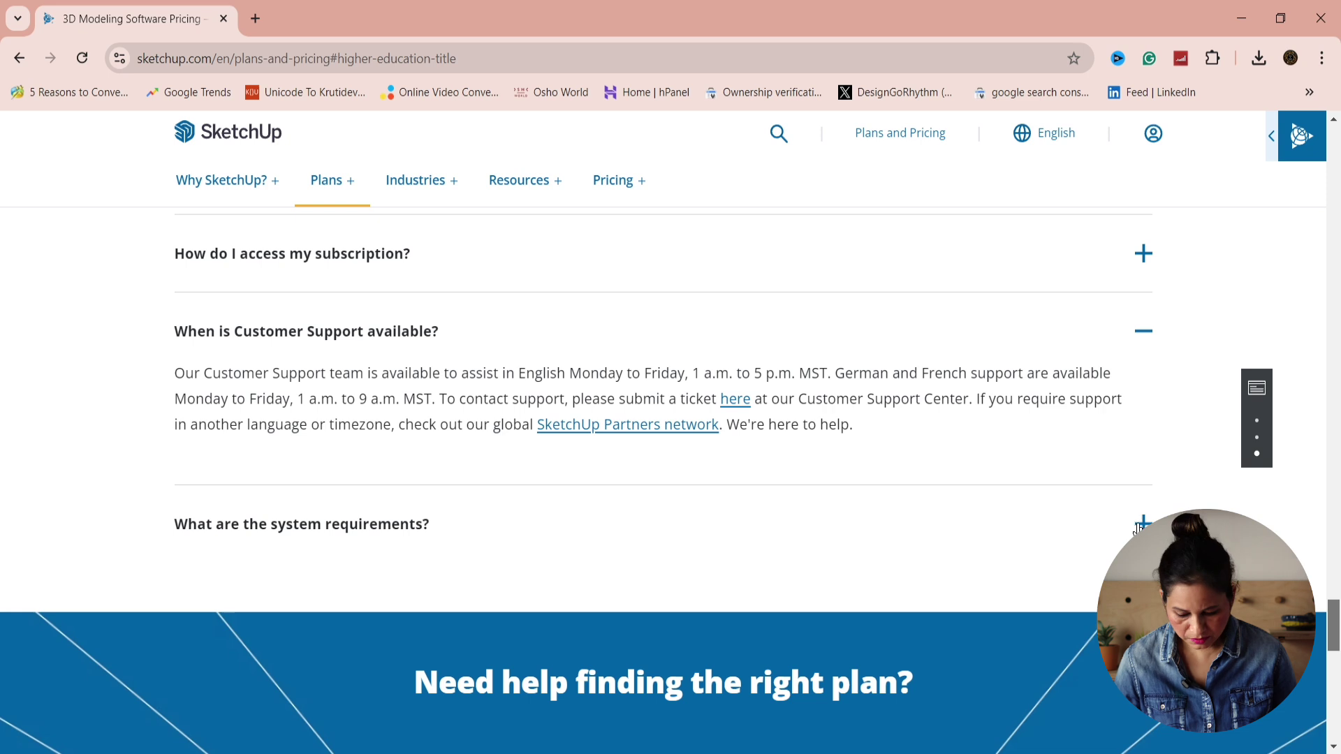
pyautogui.click(1142, 334)
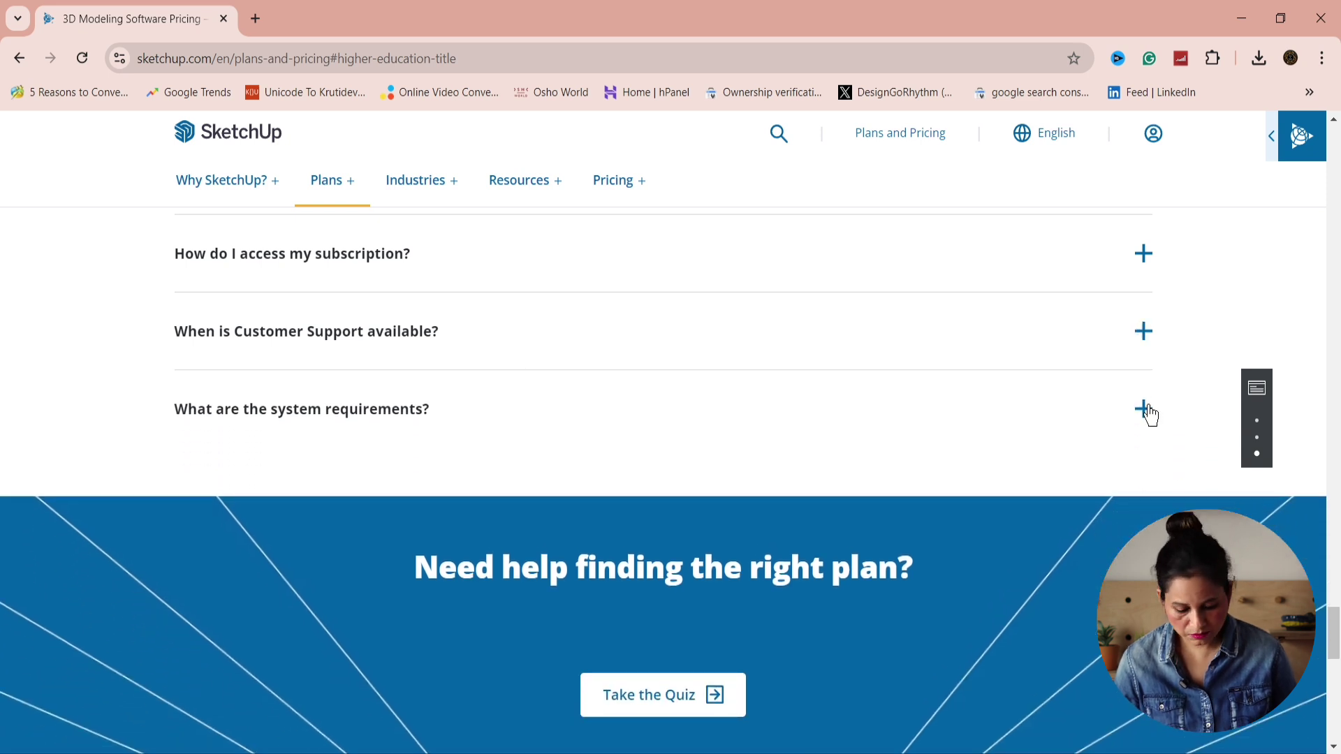
pyautogui.click(1144, 411)
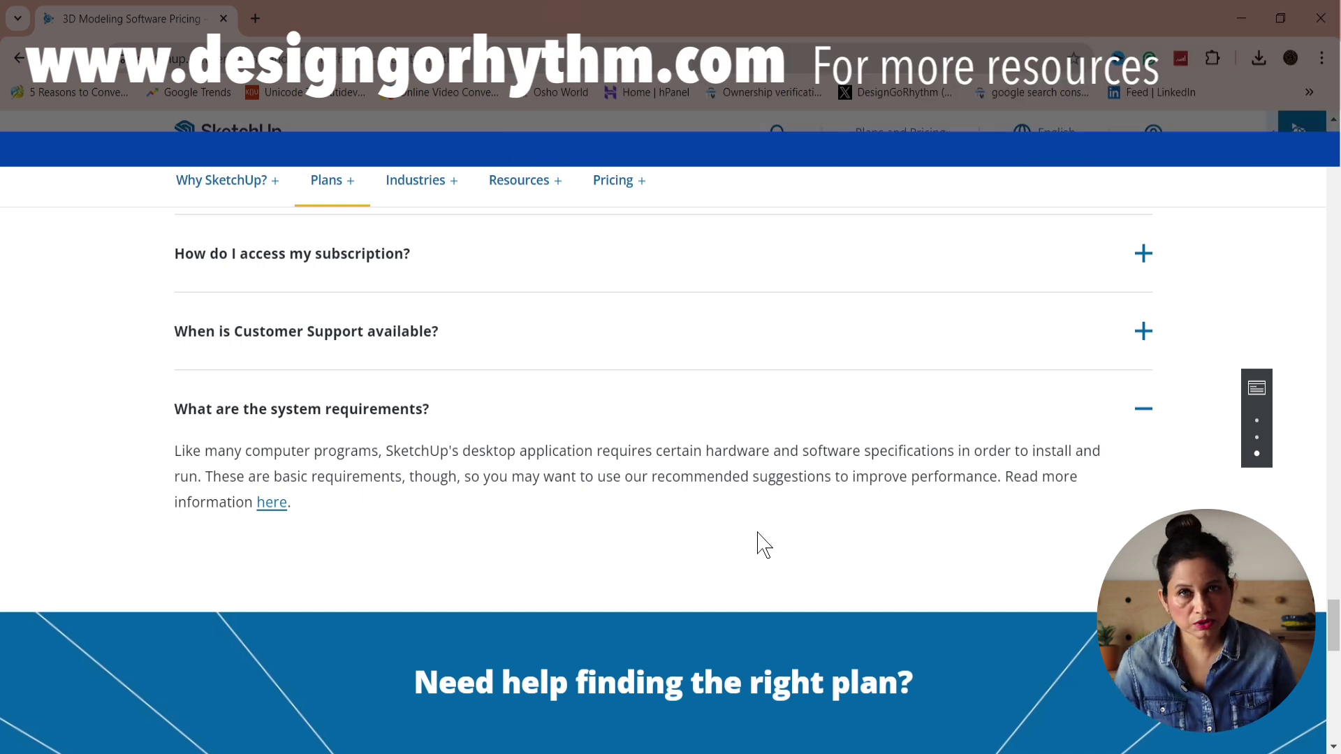
pyautogui.click(1143, 415)
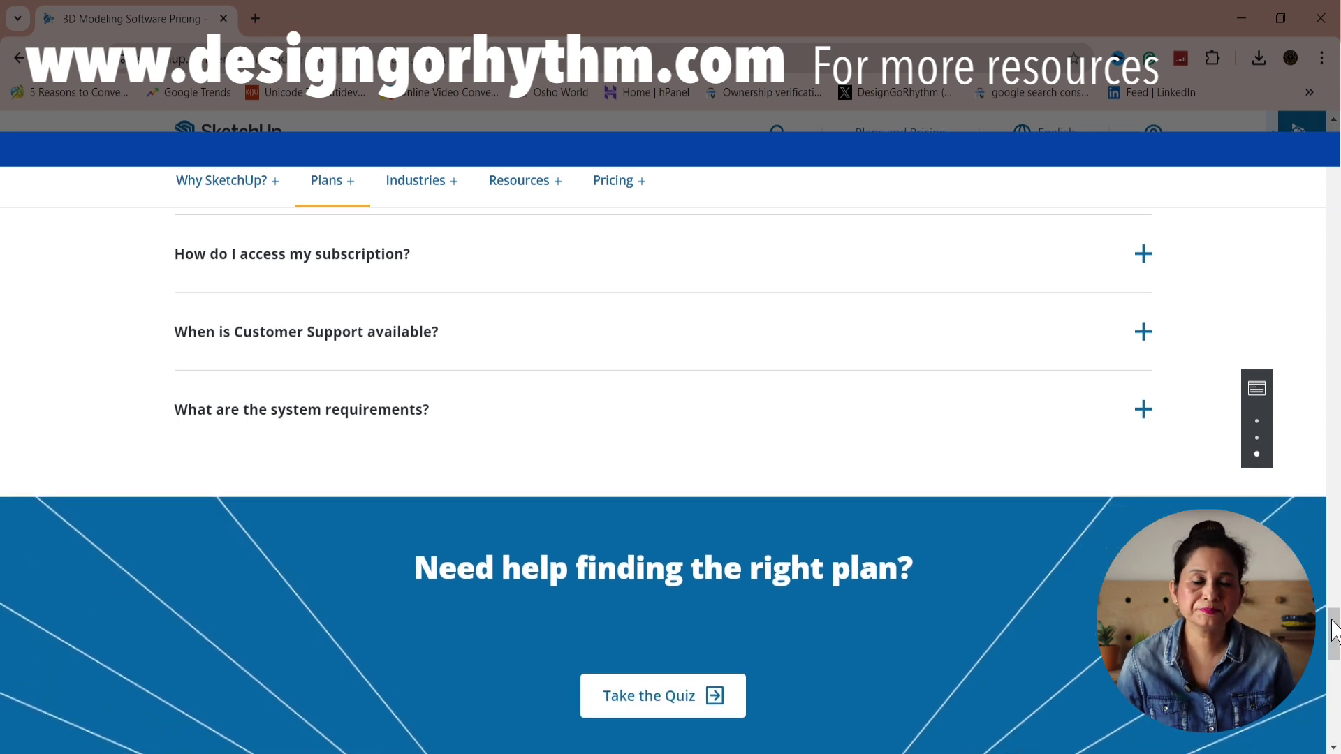
pyautogui.moveTo(1334, 632); pyautogui.dragTo(1300, 452)
# - Subscribe under For Students and open SW Systems' website from the reseller list
pyautogui.scroll(-1, 1299, 452)
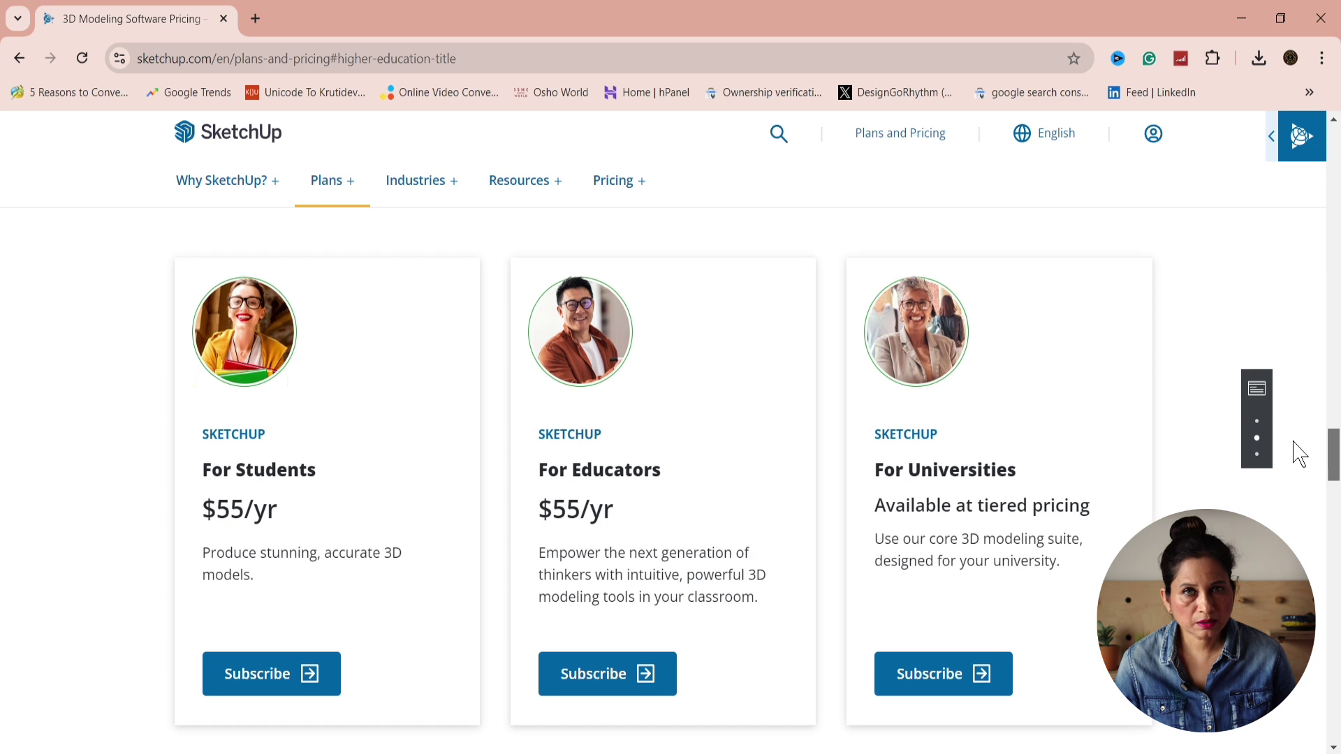
pyautogui.click(260, 677)
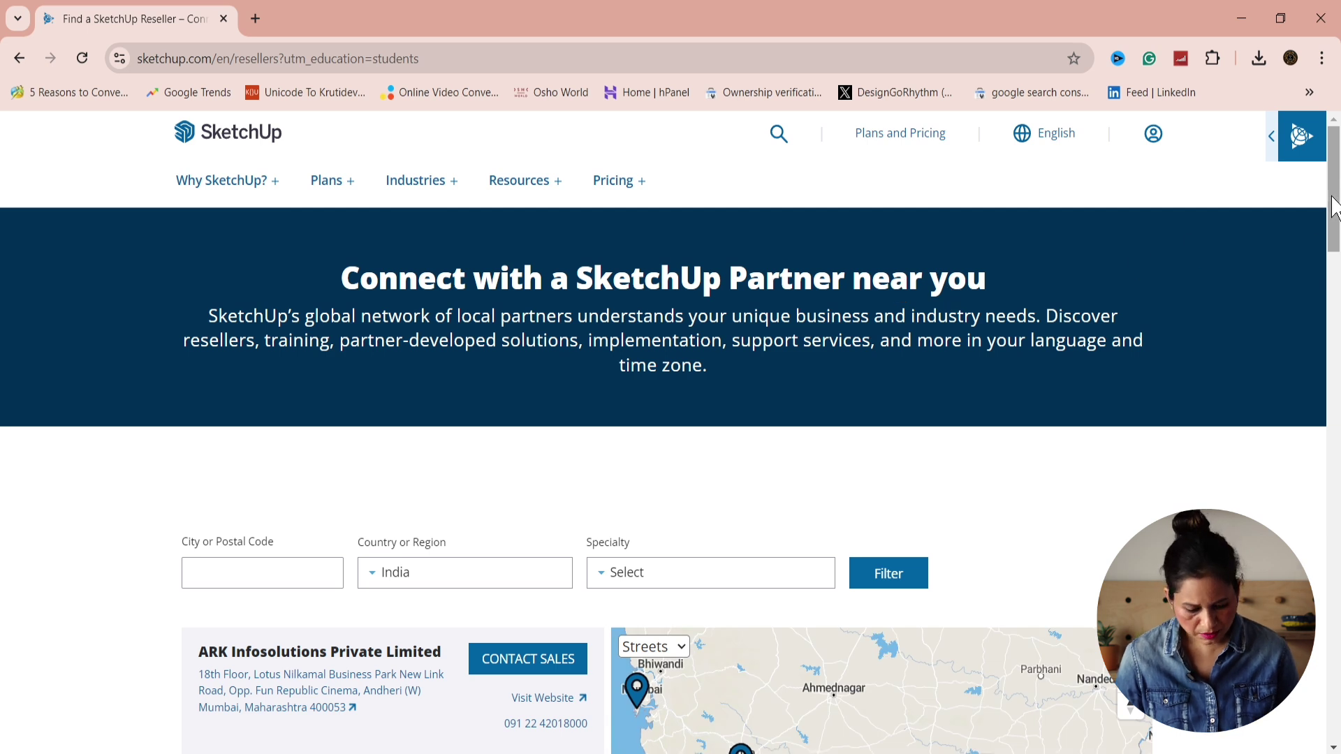
pyautogui.moveTo(1333, 208); pyautogui.dragTo(1337, 302)
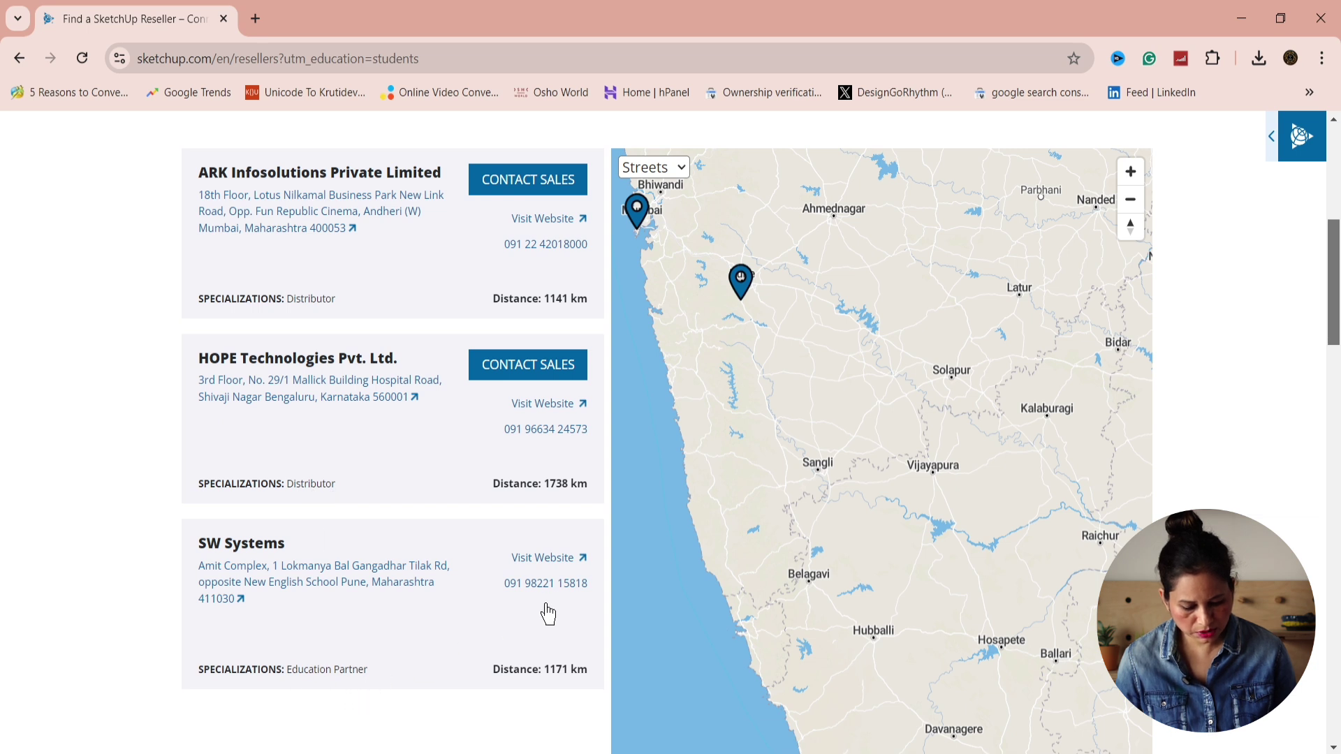
pyautogui.click(545, 559)
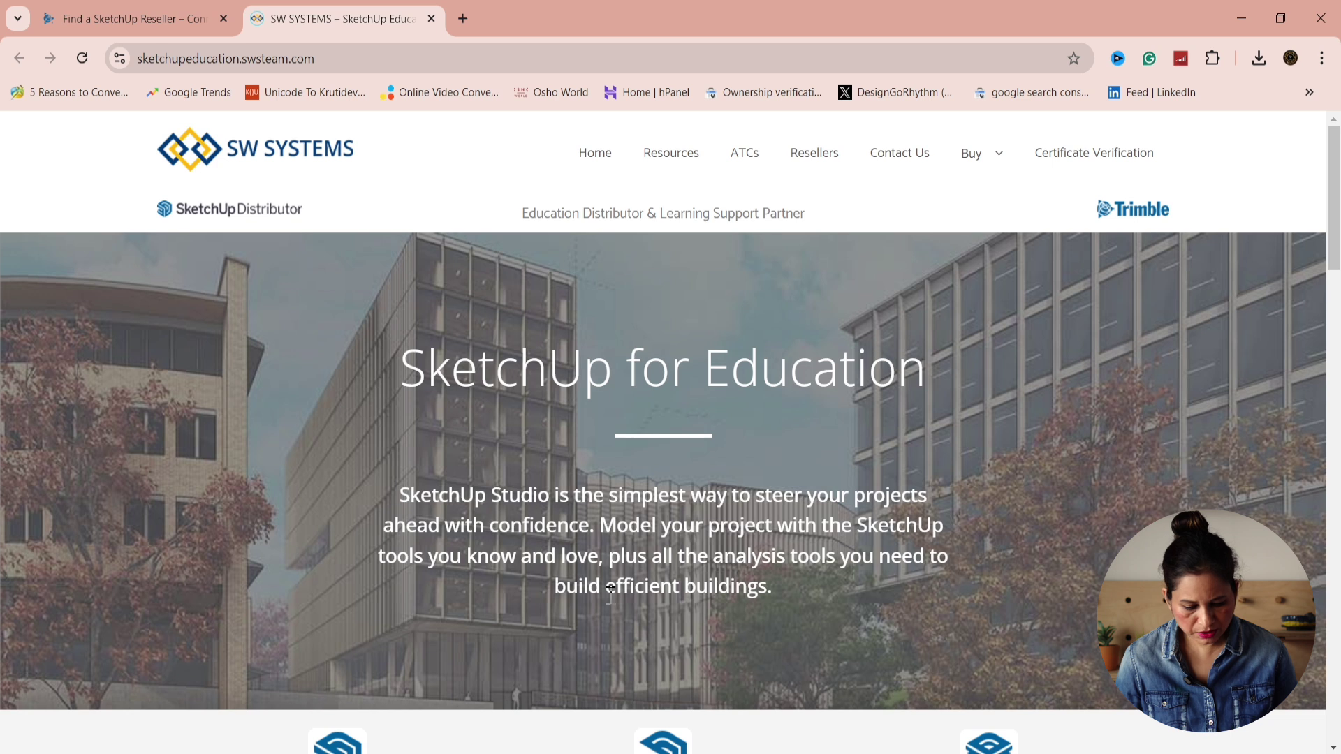
# - Open the SketchUp Educator License page and review its benefits, eligibility and where-to-buy sections
pyautogui.scroll(-4, 1332, 300)
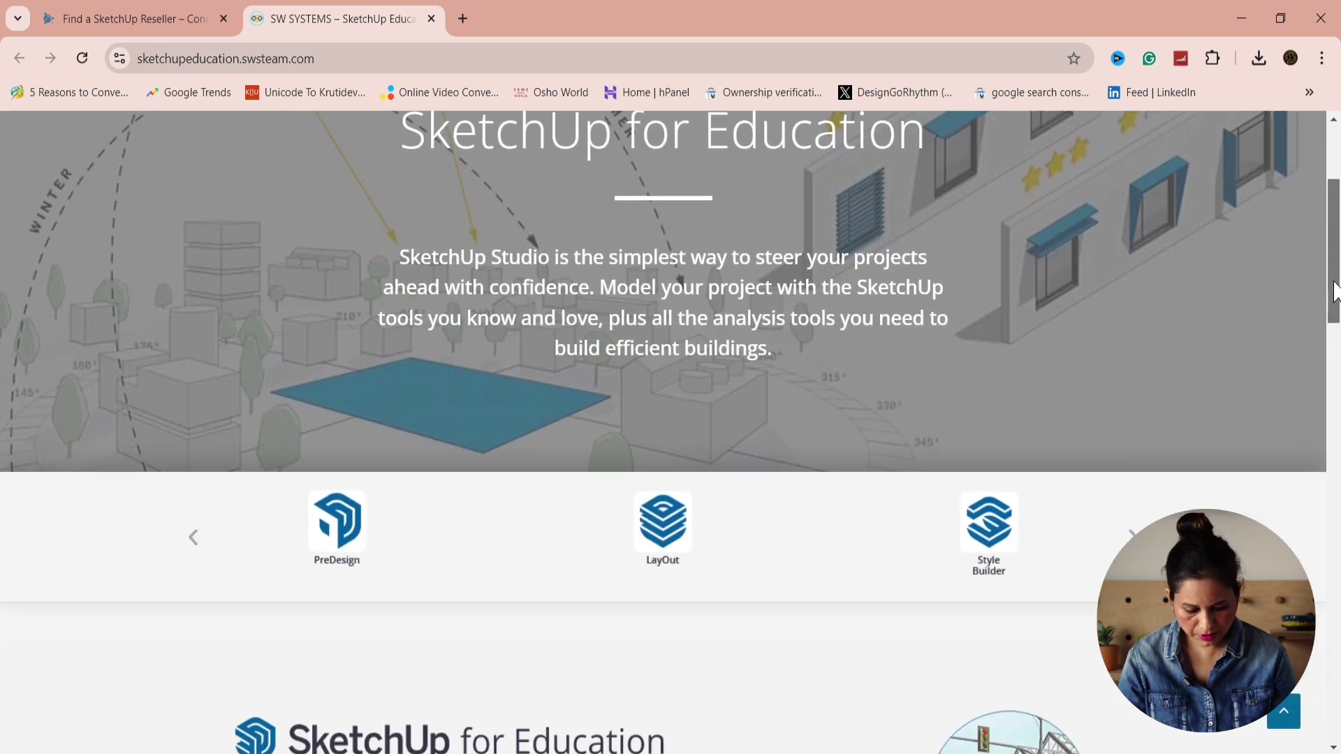
pyautogui.moveTo(1334, 300); pyautogui.dragTo(1331, 479)
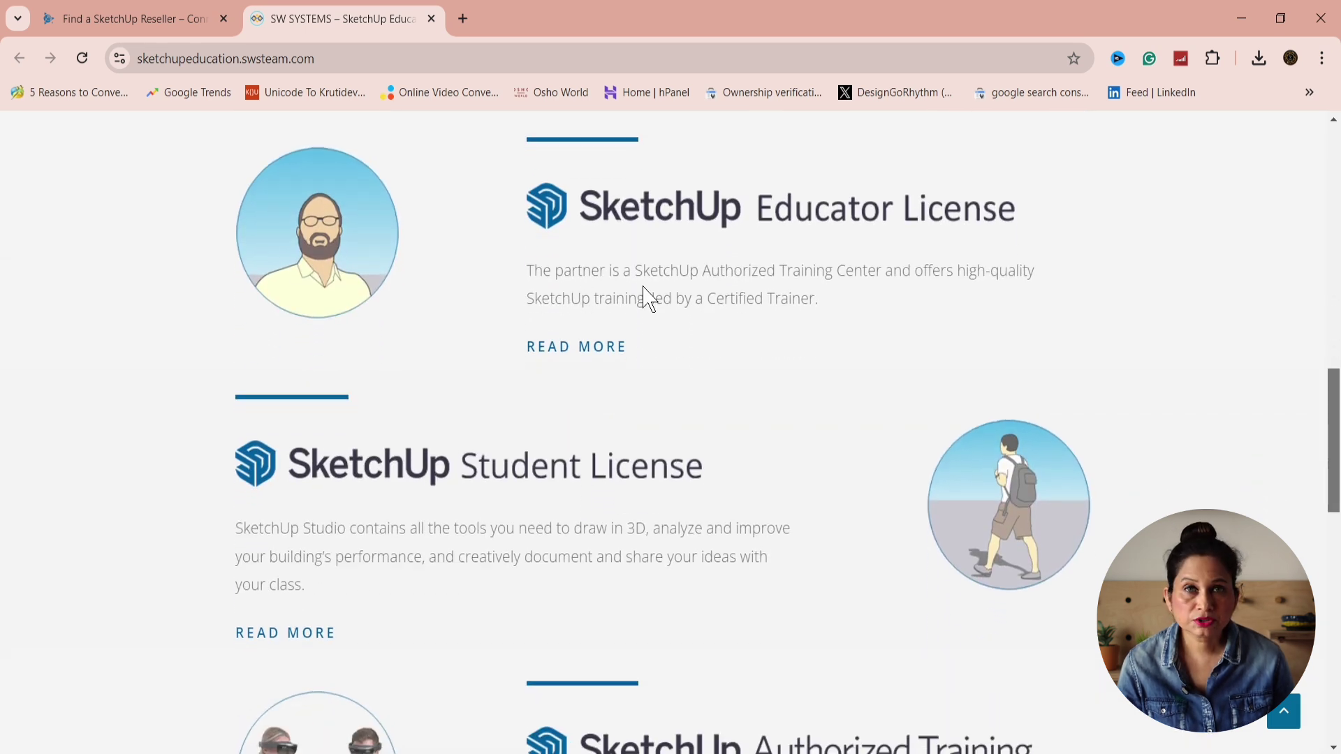
pyautogui.click(578, 352)
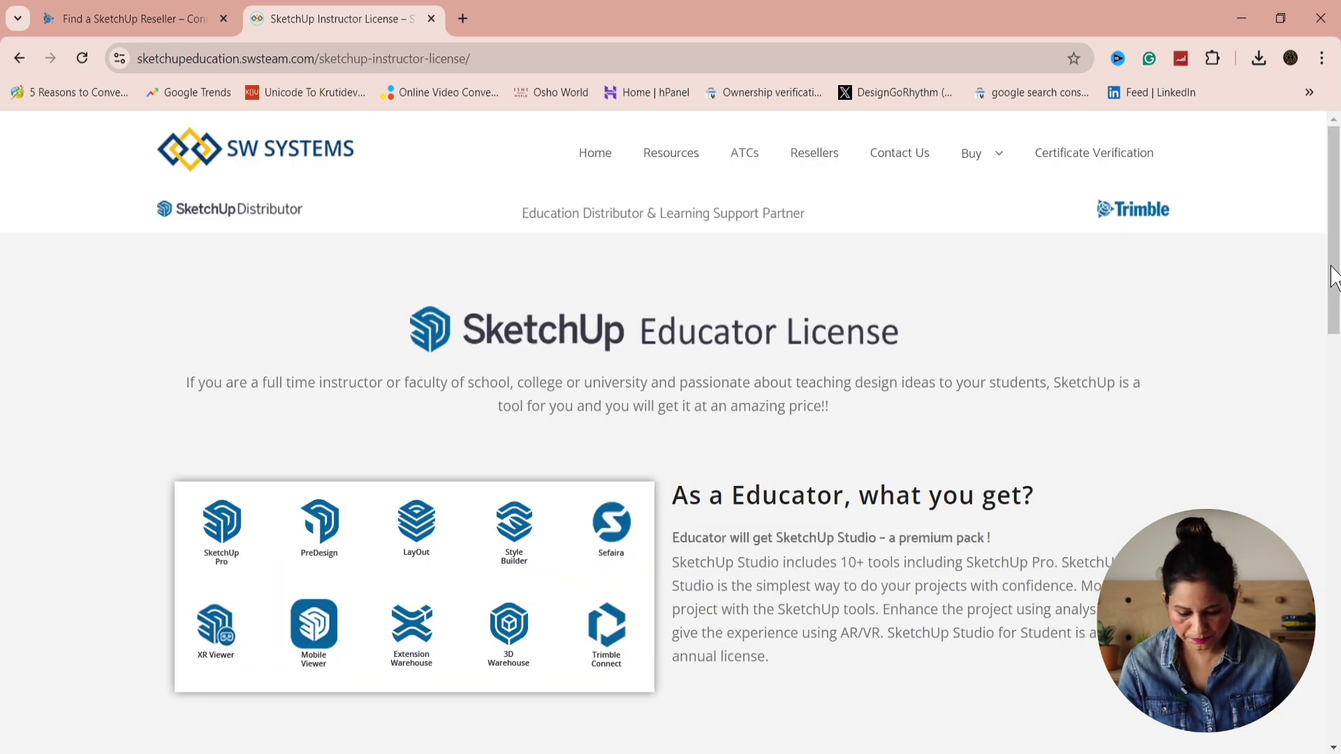
pyautogui.moveTo(1334, 276); pyautogui.dragTo(1329, 393)
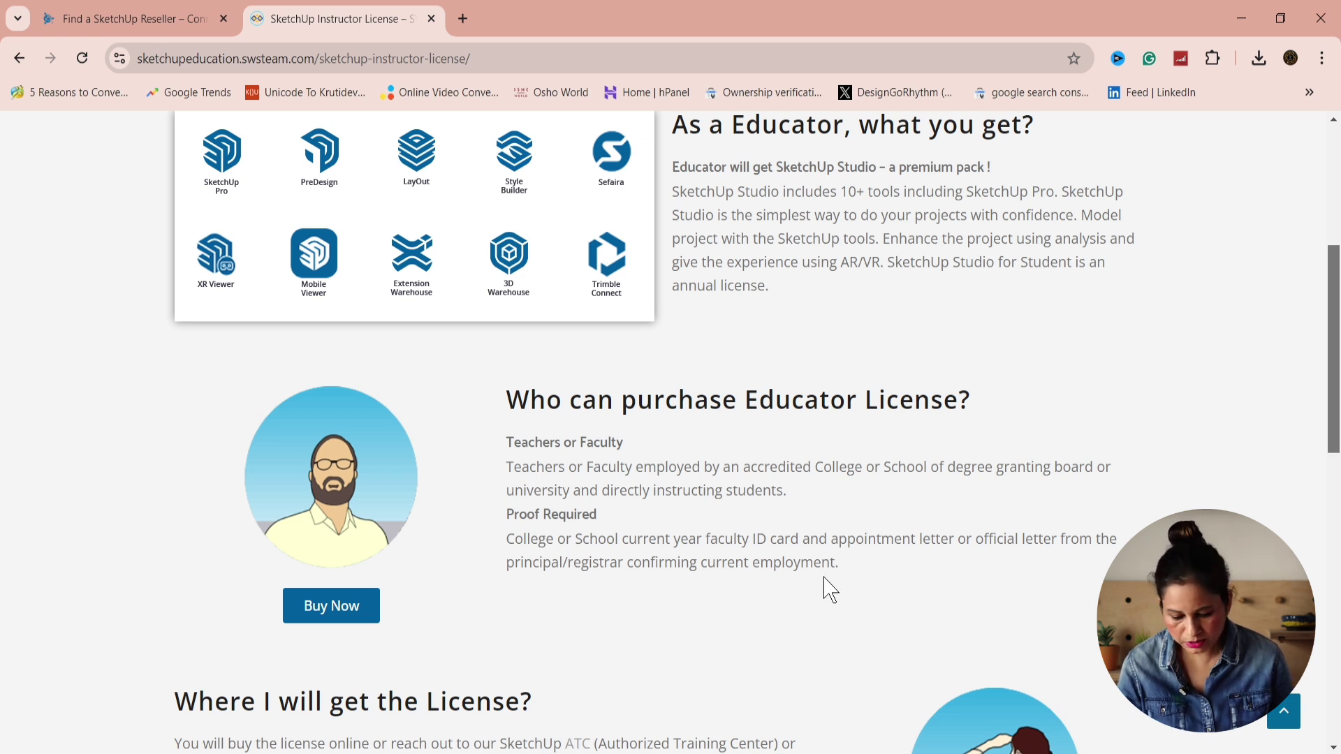
pyautogui.moveTo(1335, 391); pyautogui.dragTo(1338, 511)
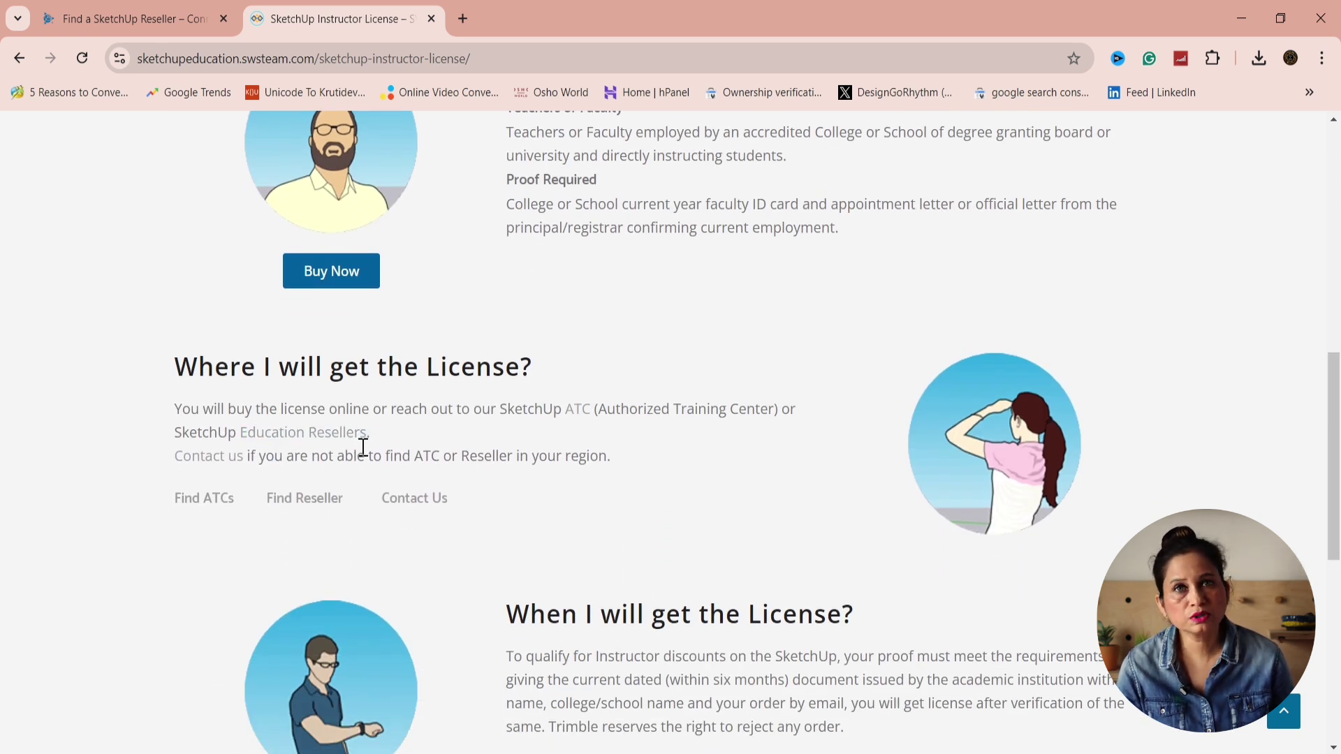
pyautogui.moveTo(1335, 454)
pyautogui.mouseDown()
pyautogui.moveTo(1335, 548)
pyautogui.moveTo(1338, 209)
pyautogui.mouseUp()
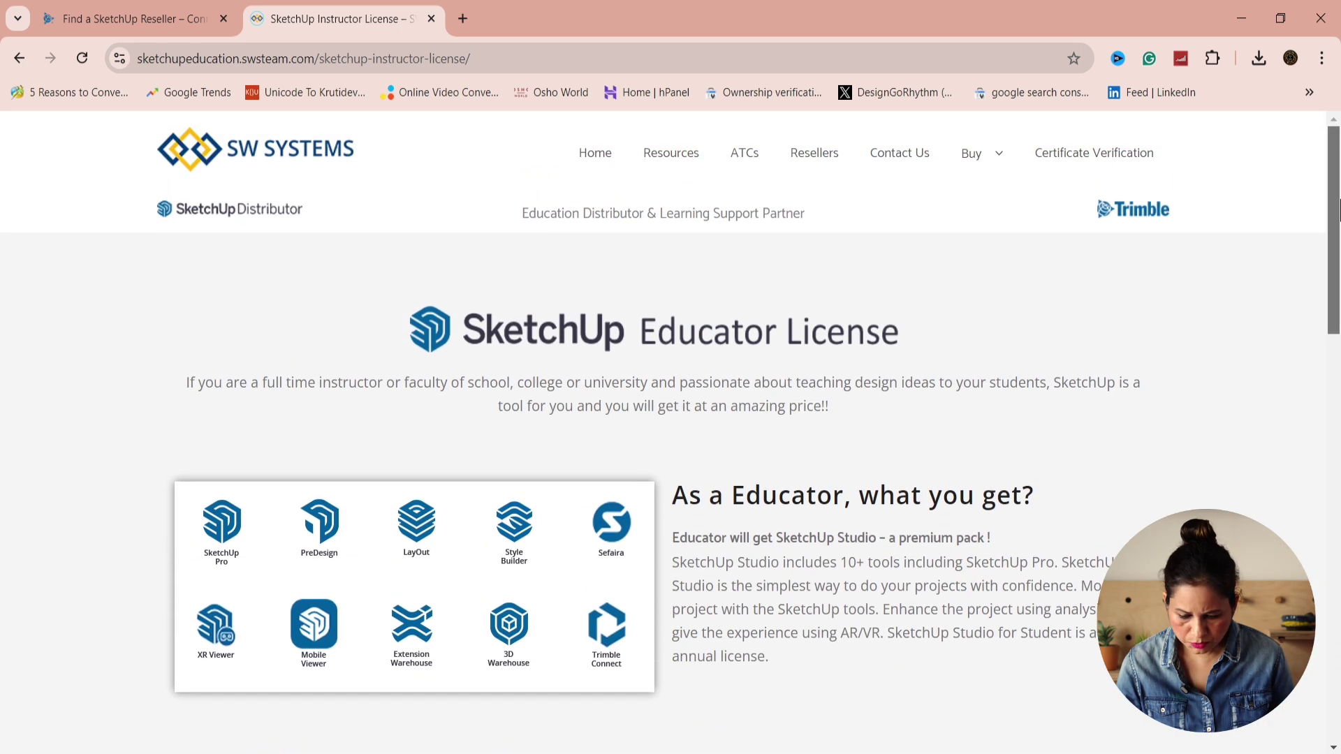
# - From the licence overview, open the Student License page and start its Buy Now purchase
pyautogui.click(20, 60)
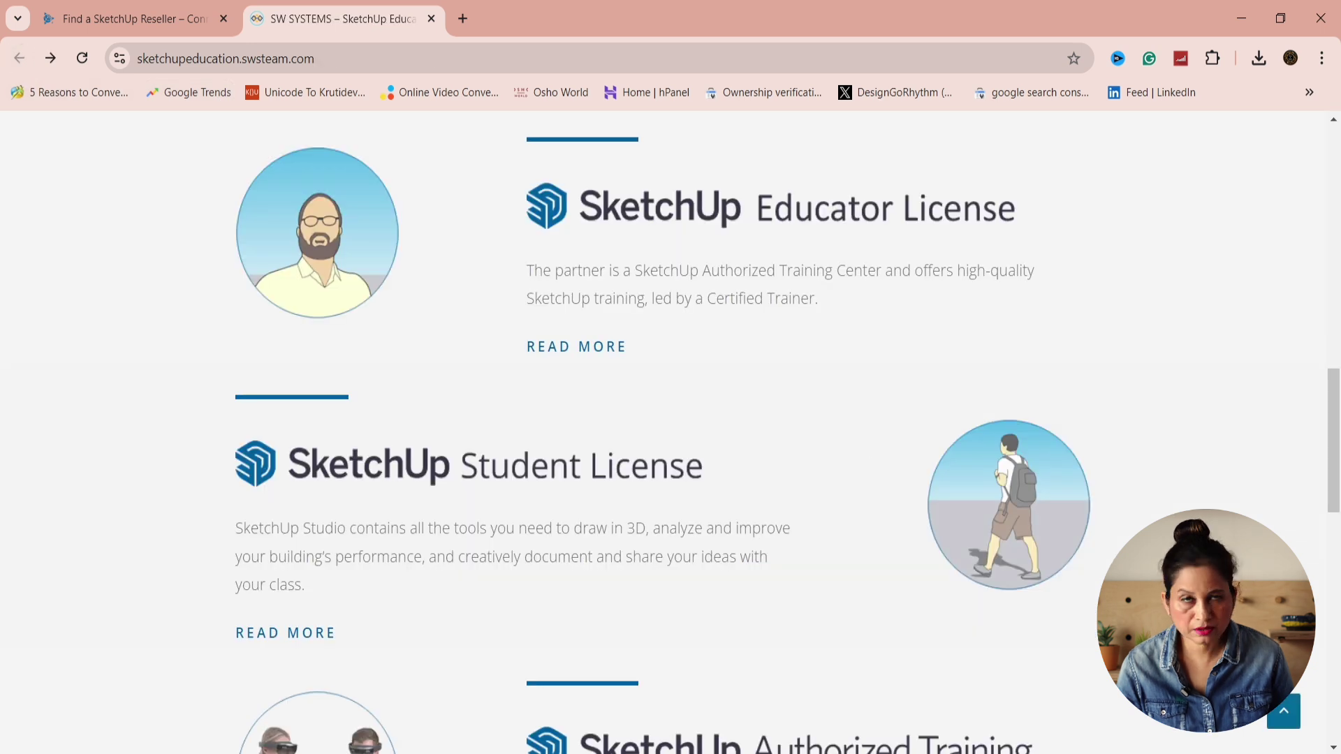
pyautogui.moveTo(1336, 440); pyautogui.dragTo(1336, 486)
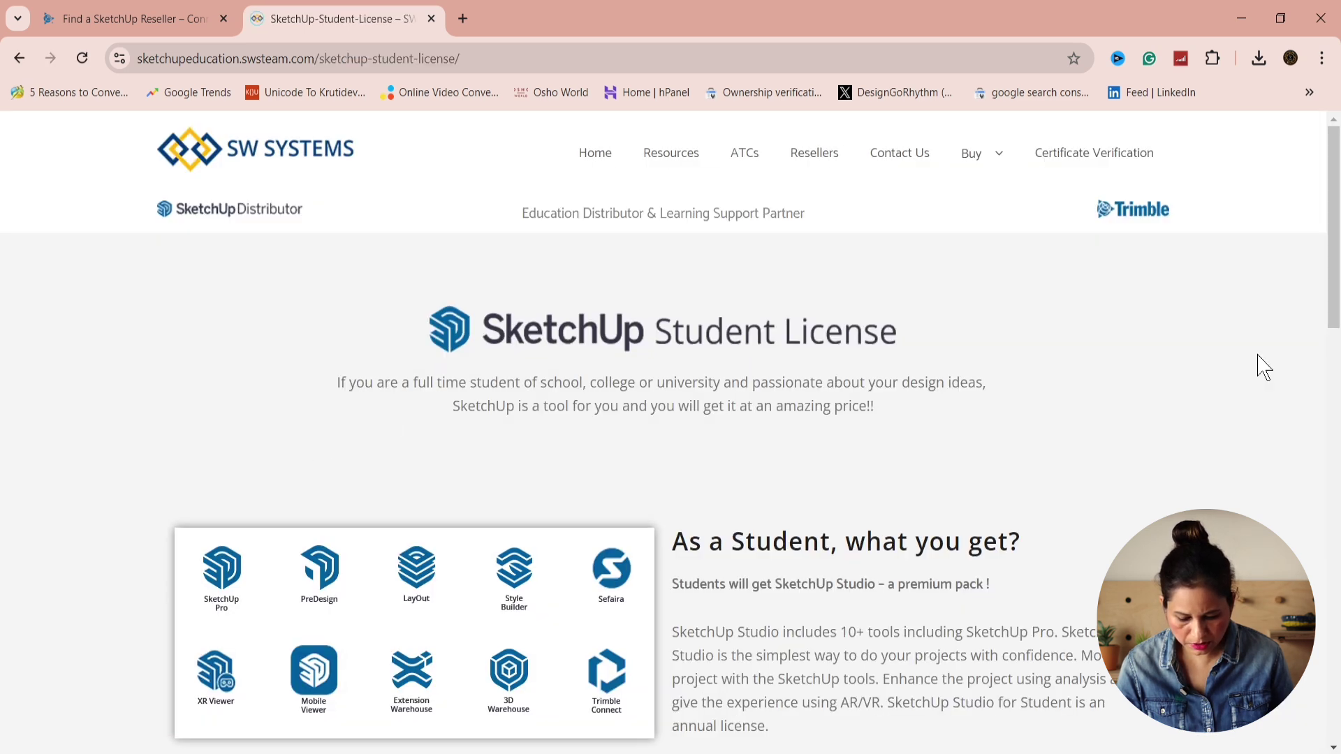
pyautogui.moveTo(1335, 206); pyautogui.dragTo(1337, 286)
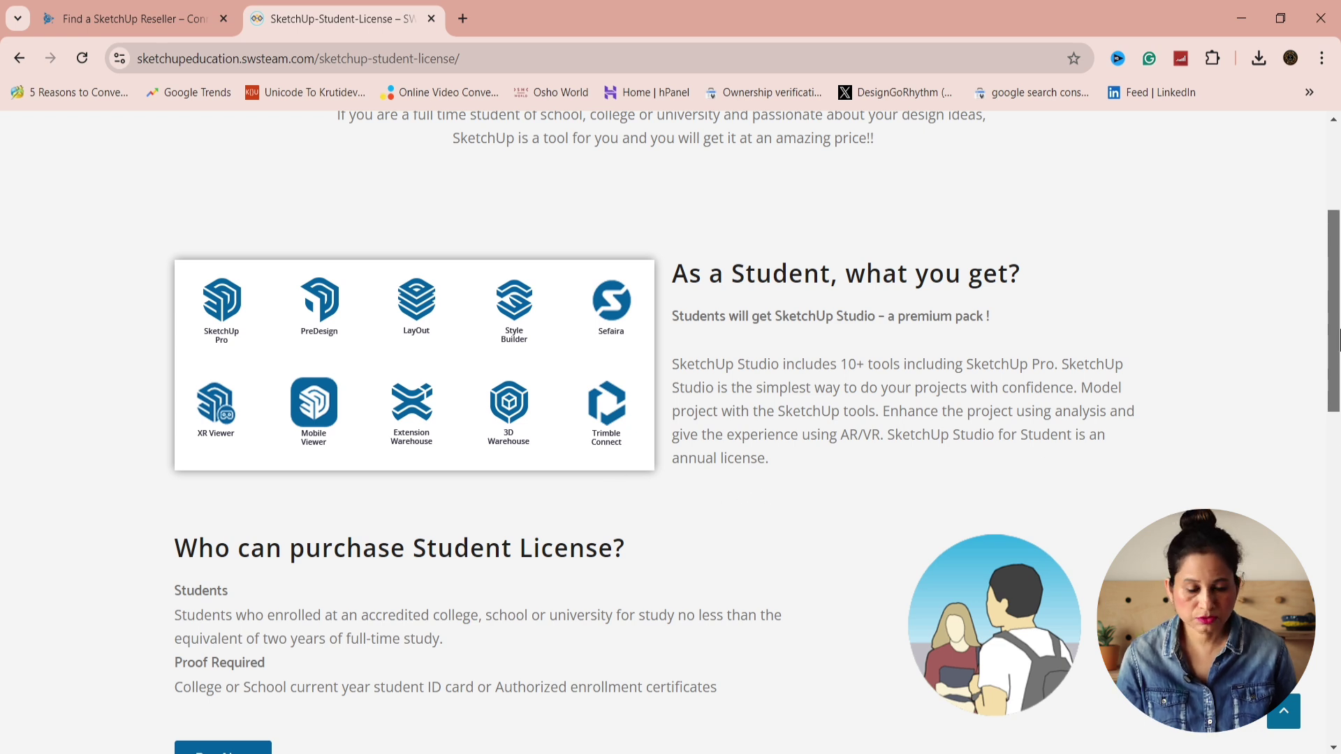
pyautogui.moveTo(1333, 339); pyautogui.dragTo(1337, 414)
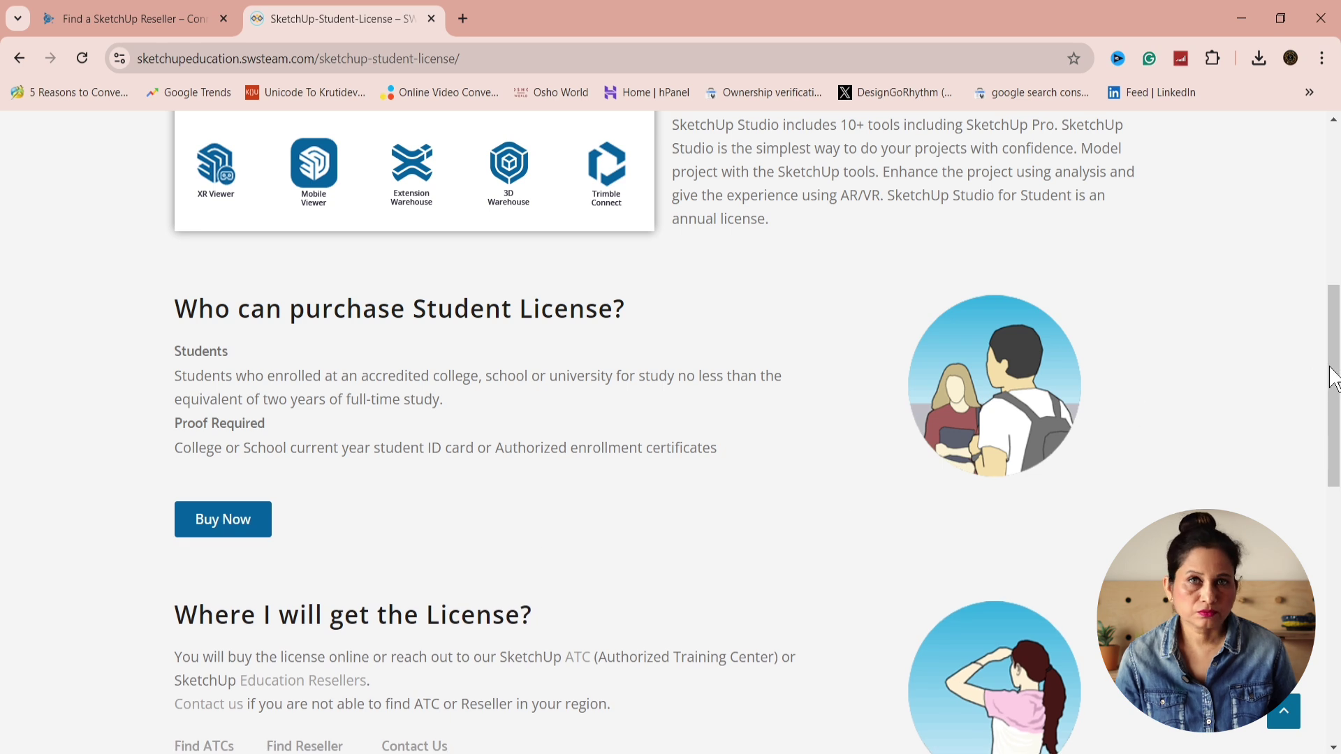
pyautogui.moveTo(1335, 374)
pyautogui.mouseDown()
pyautogui.moveTo(1337, 445)
pyautogui.moveTo(1336, 370)
pyautogui.mouseUp()
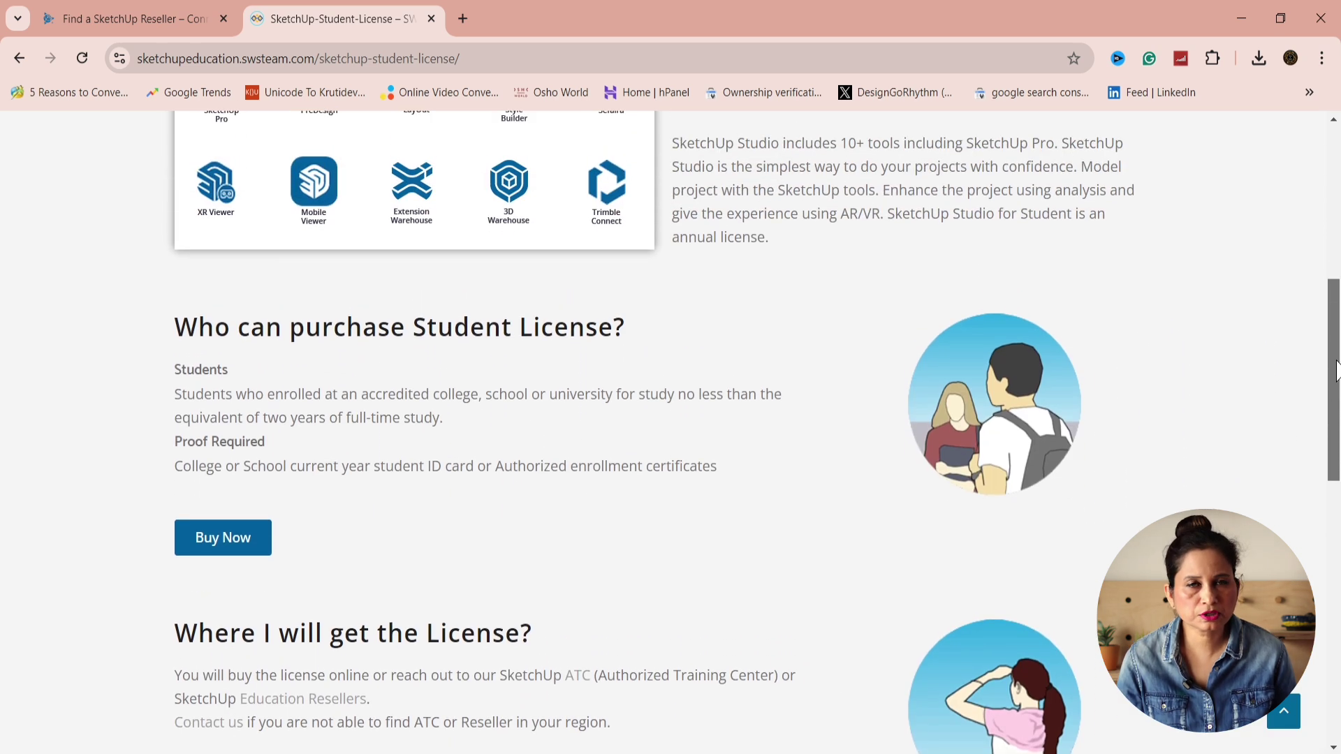
pyautogui.click(213, 548)
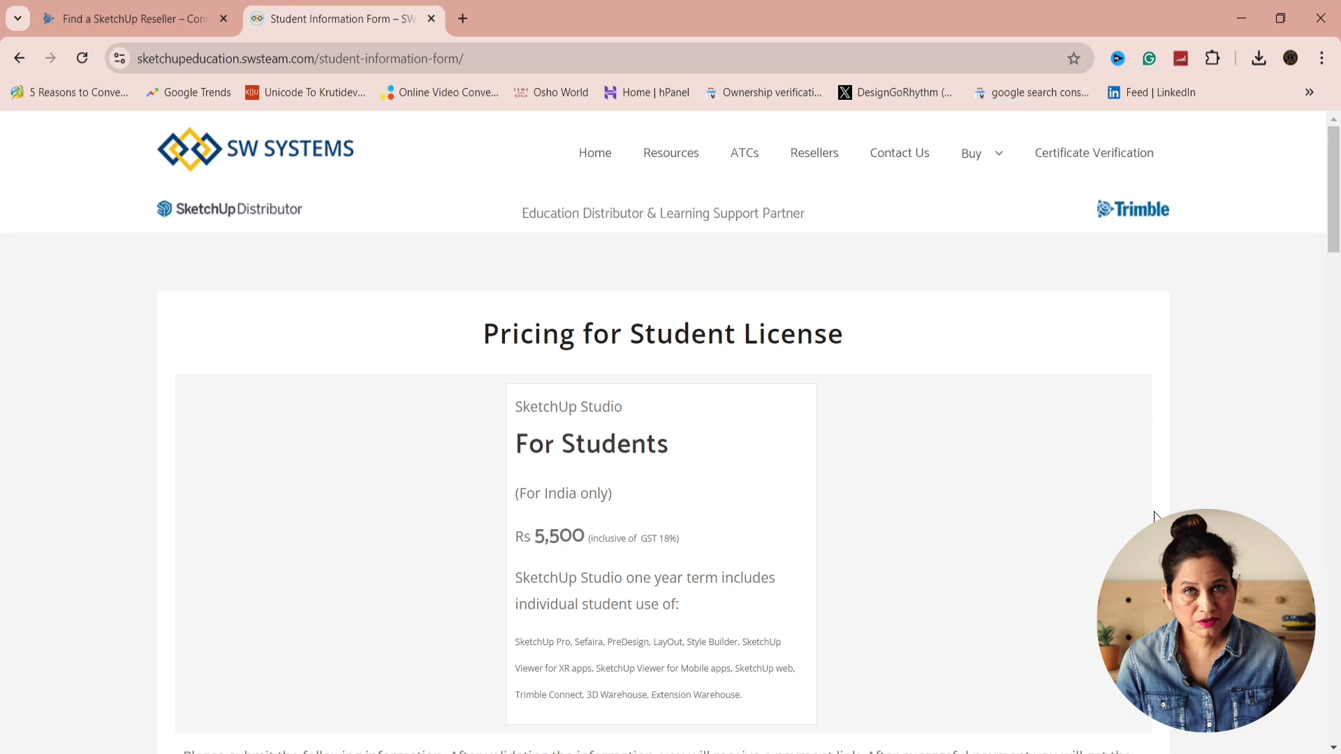
# - Compare the educator Buy Now form's Rs 5,500 pricing with the student one, then return
pyautogui.moveTo(1335, 206); pyautogui.dragTo(1338, 247)
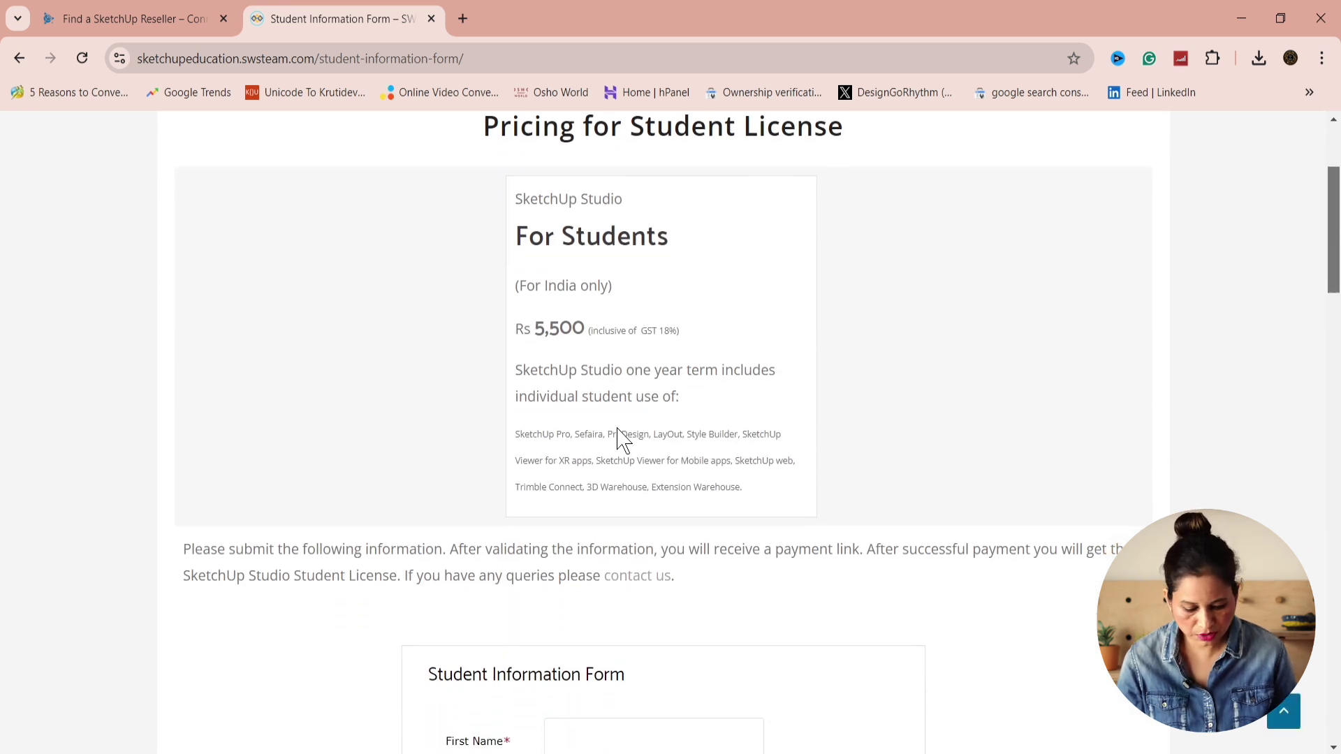
pyautogui.hotkey('alt', 'Left')
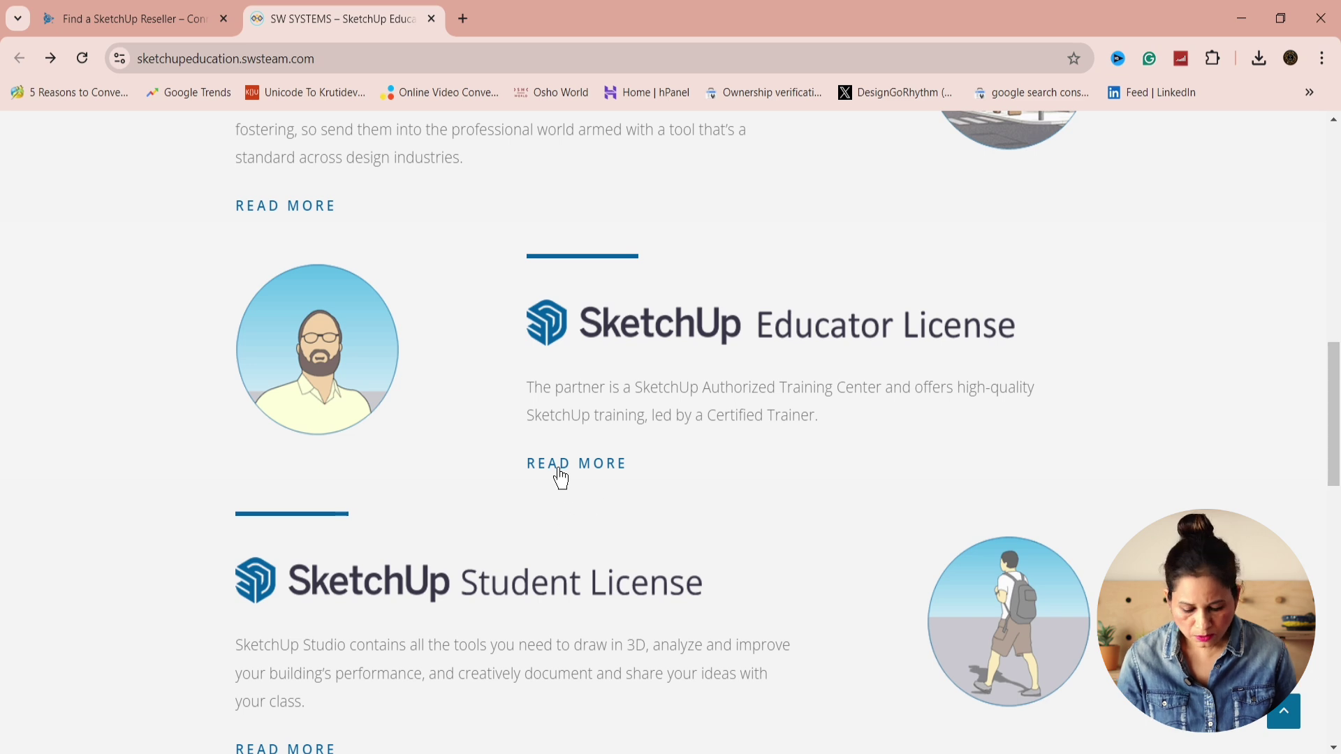
pyautogui.click(555, 465)
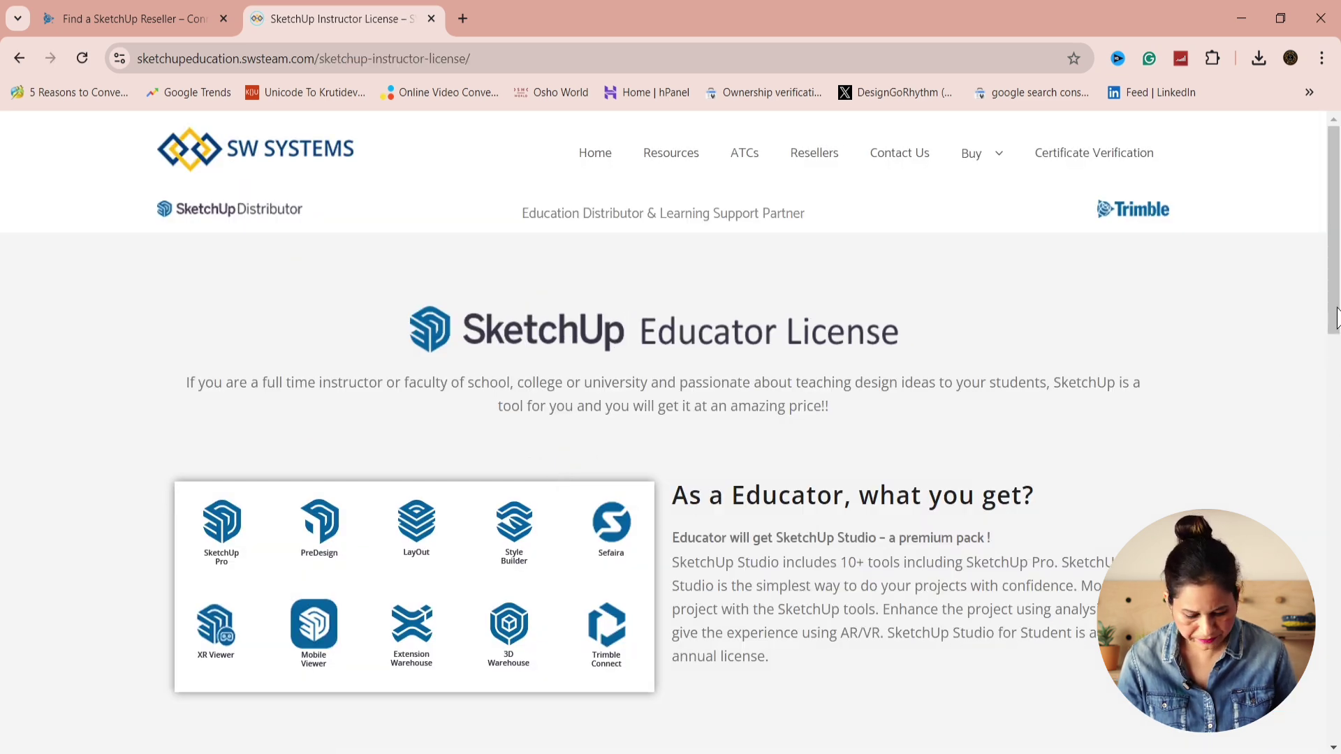
pyautogui.moveTo(1335, 317); pyautogui.dragTo(1335, 461)
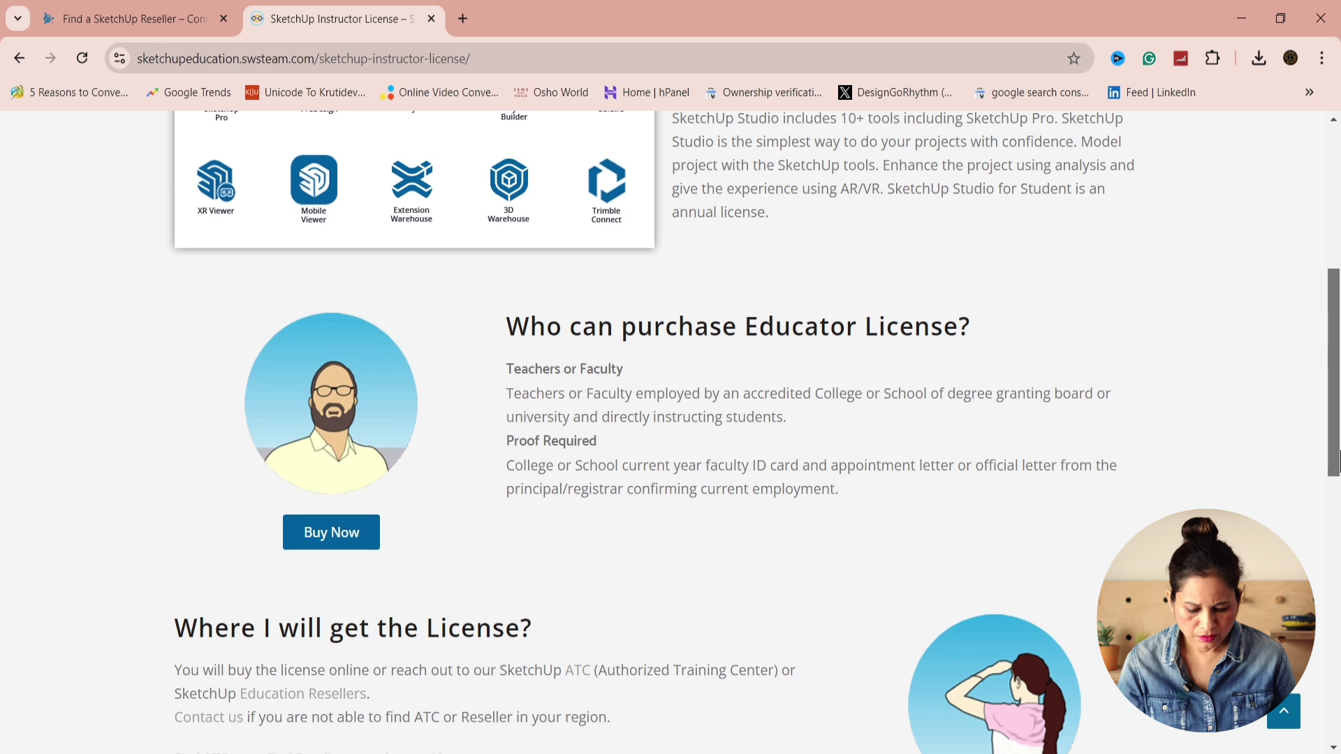
pyautogui.click(332, 544)
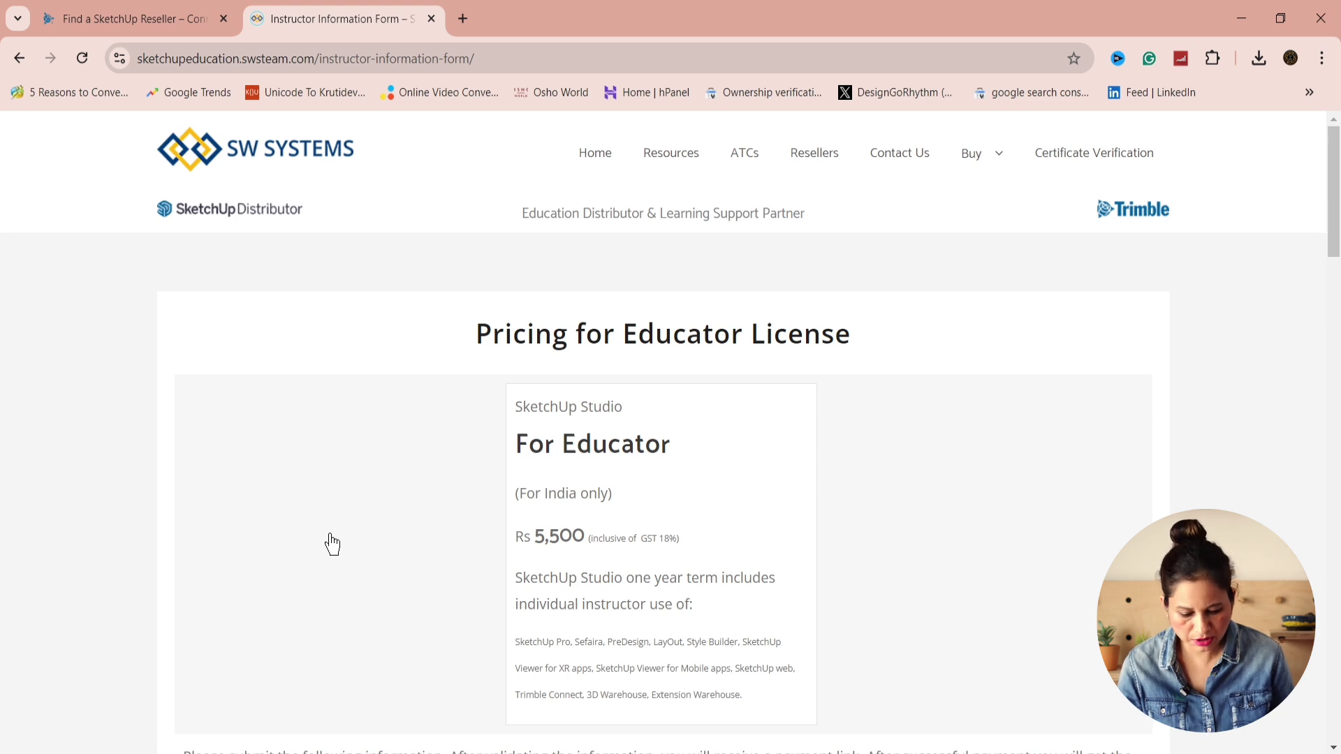
pyautogui.moveTo(1334, 223); pyautogui.dragTo(1338, 343)
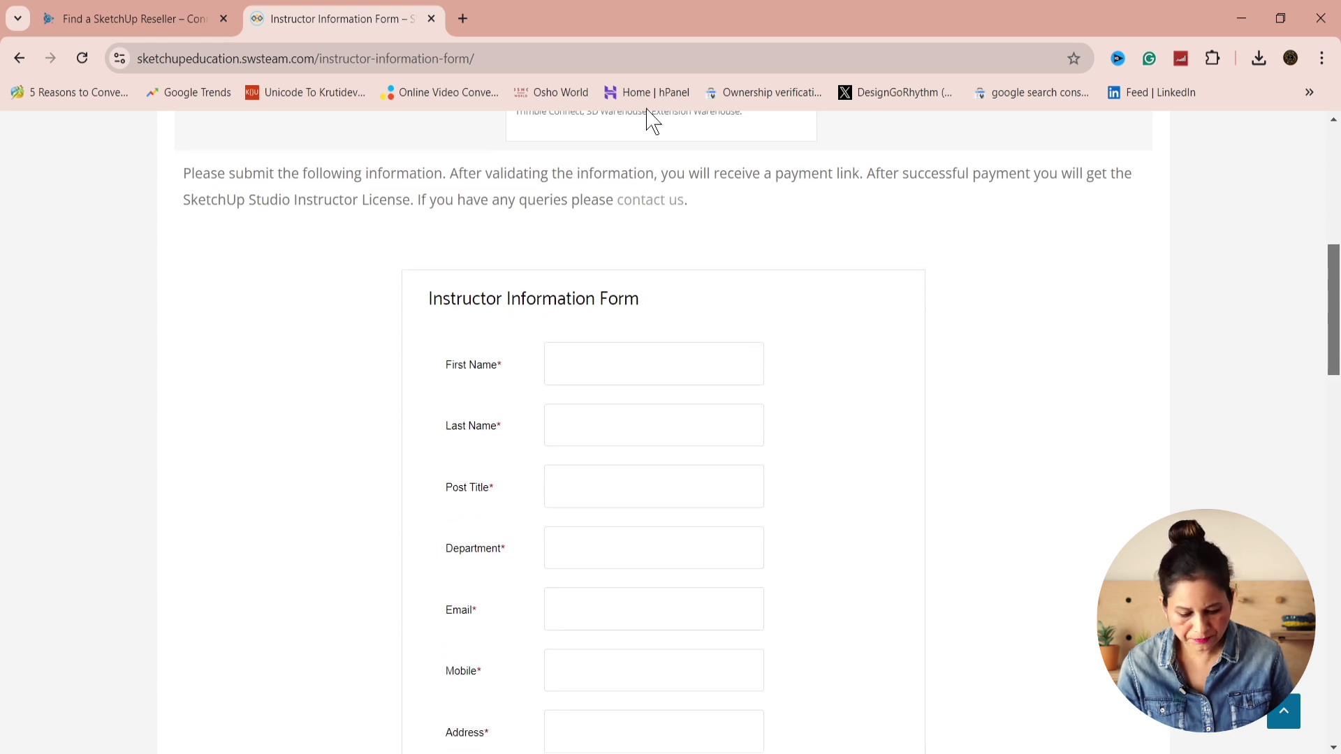
pyautogui.hotkey('alt', 'Left')
pyautogui.moveTo(1337, 174); pyautogui.dragTo(1338, 265)
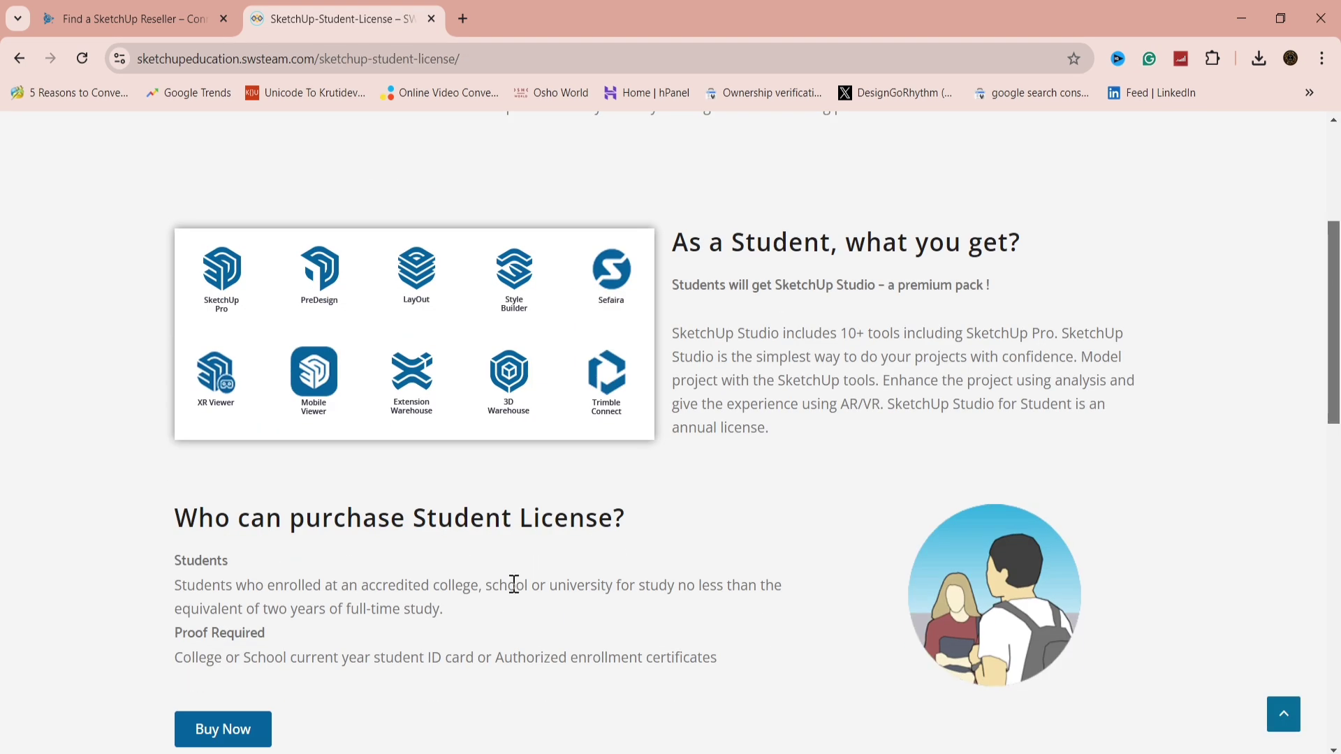
# - Open the Student Information Form and enter the student's e-mail and street address
pyautogui.moveTo(1328, 354); pyautogui.dragTo(1329, 410)
pyautogui.click(222, 567)
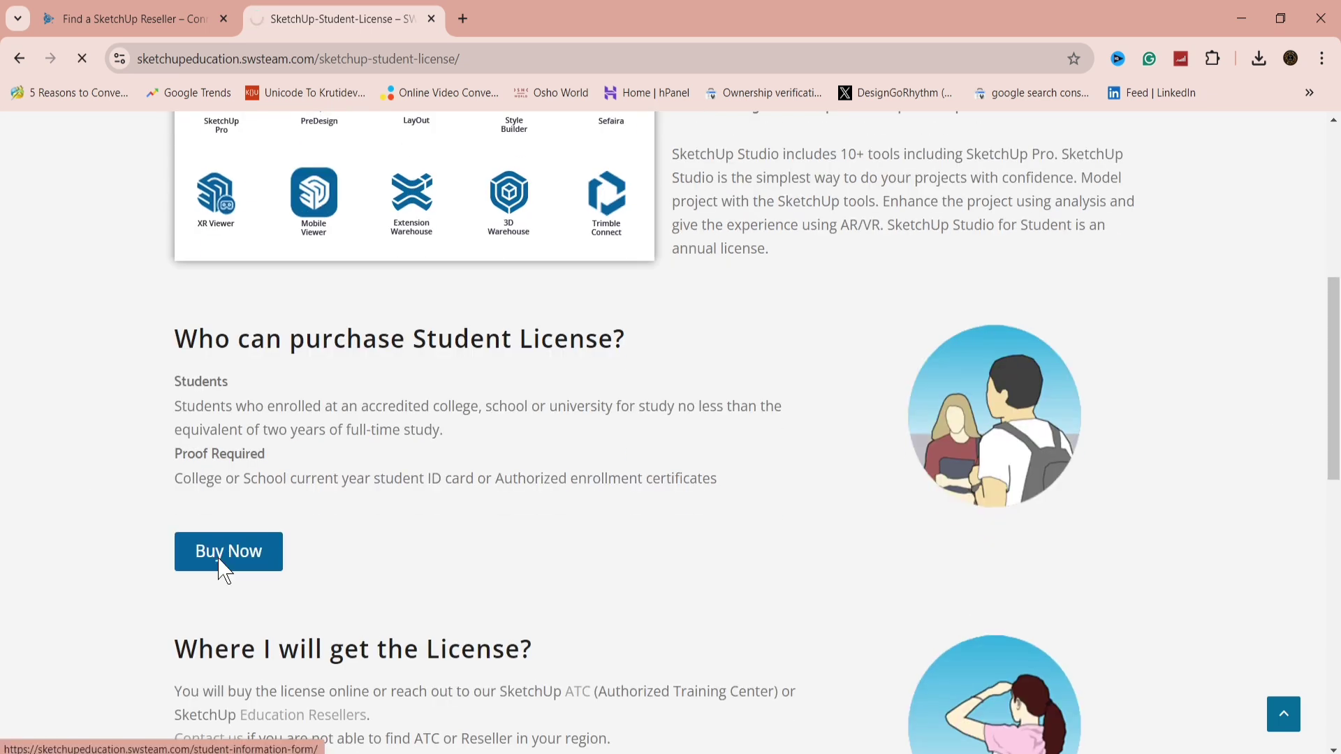
pyautogui.moveTo(1328, 189); pyautogui.dragTo(1328, 368)
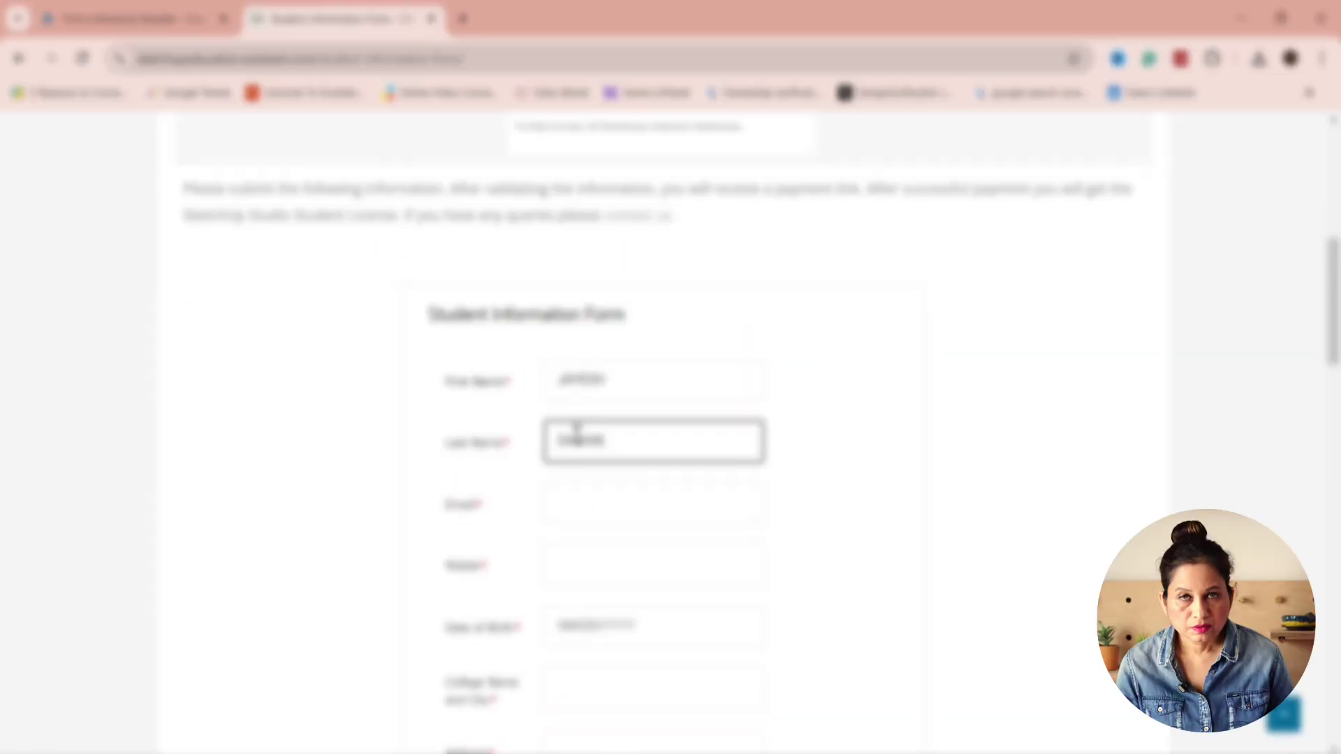
pyautogui.click(589, 500)
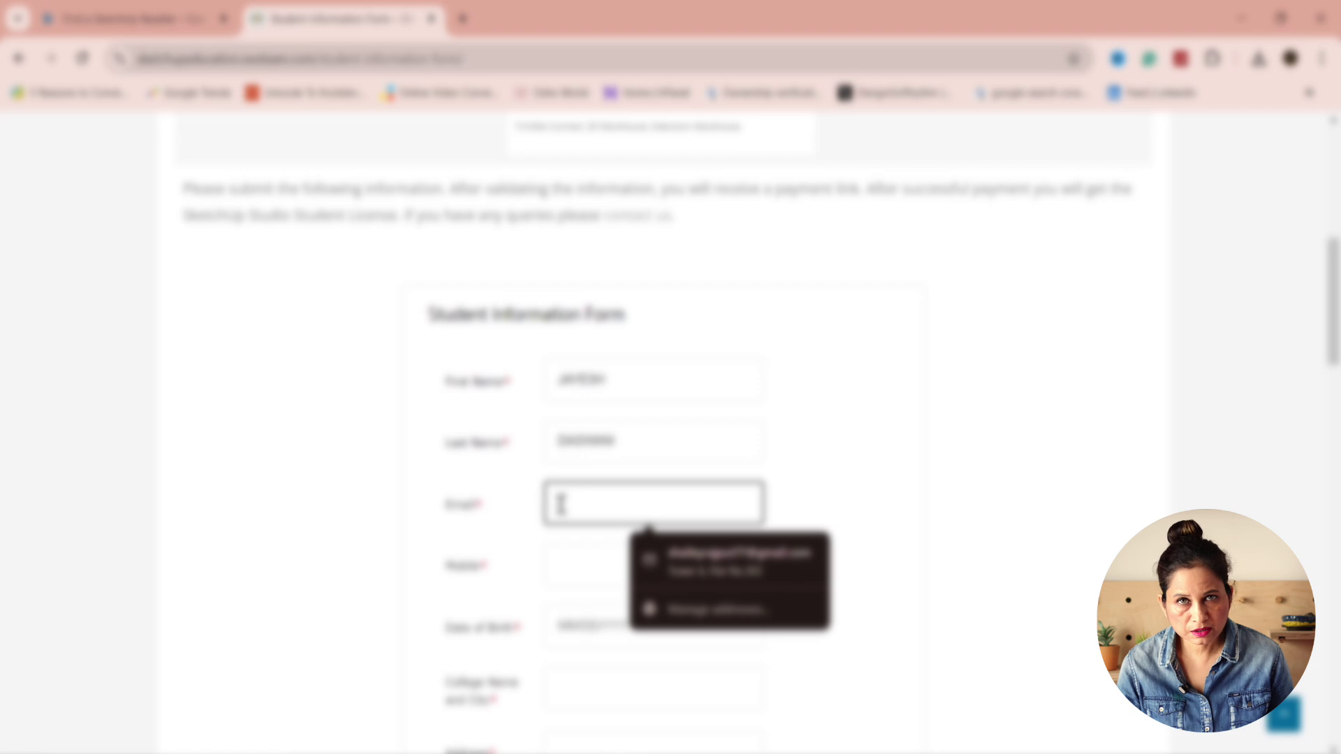
pyautogui.click(579, 474)
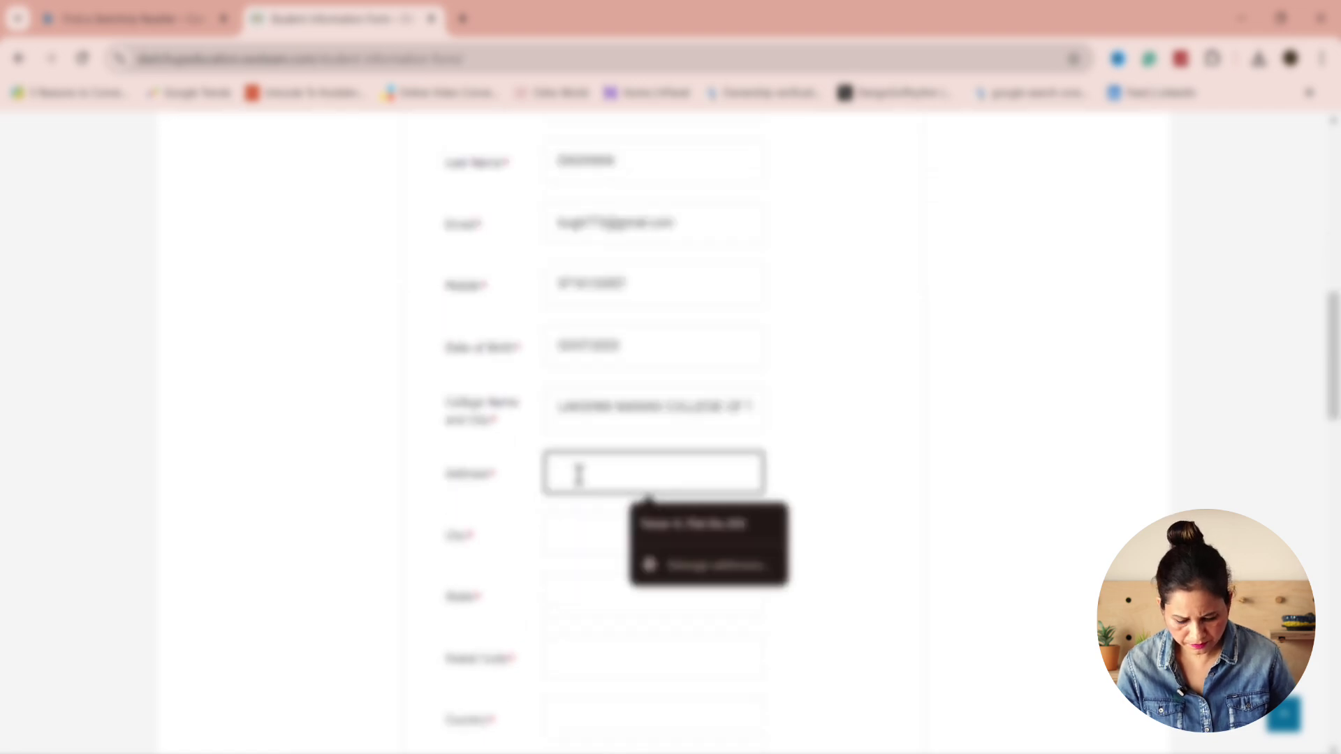
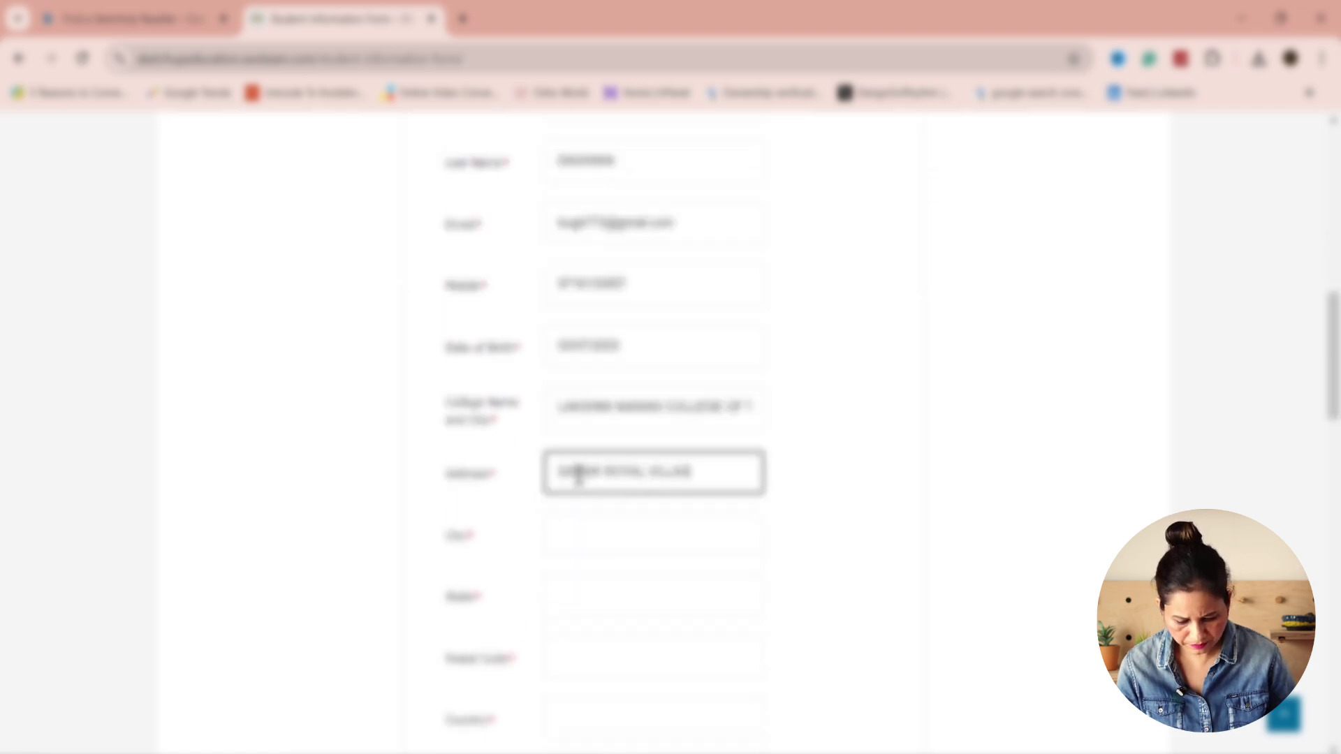
# - Write a comment requesting a 1-year SketchUp Pro subscription for higher education
pyautogui.click(577, 516)
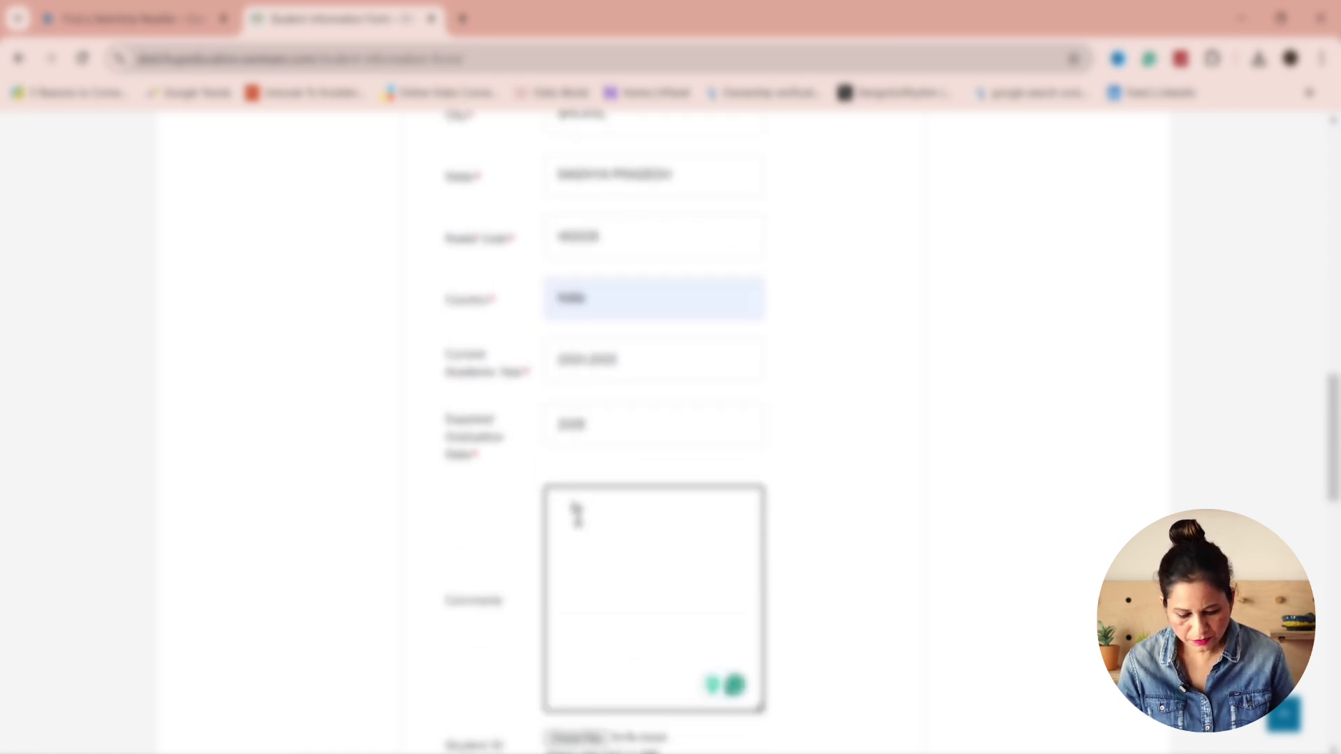
pyautogui.write('I want to see')
pyautogui.press('BackSpace')
pyautogui.press('BackSpace')
pyautogui.press('BackSpace')
pyautogui.write('Admin')
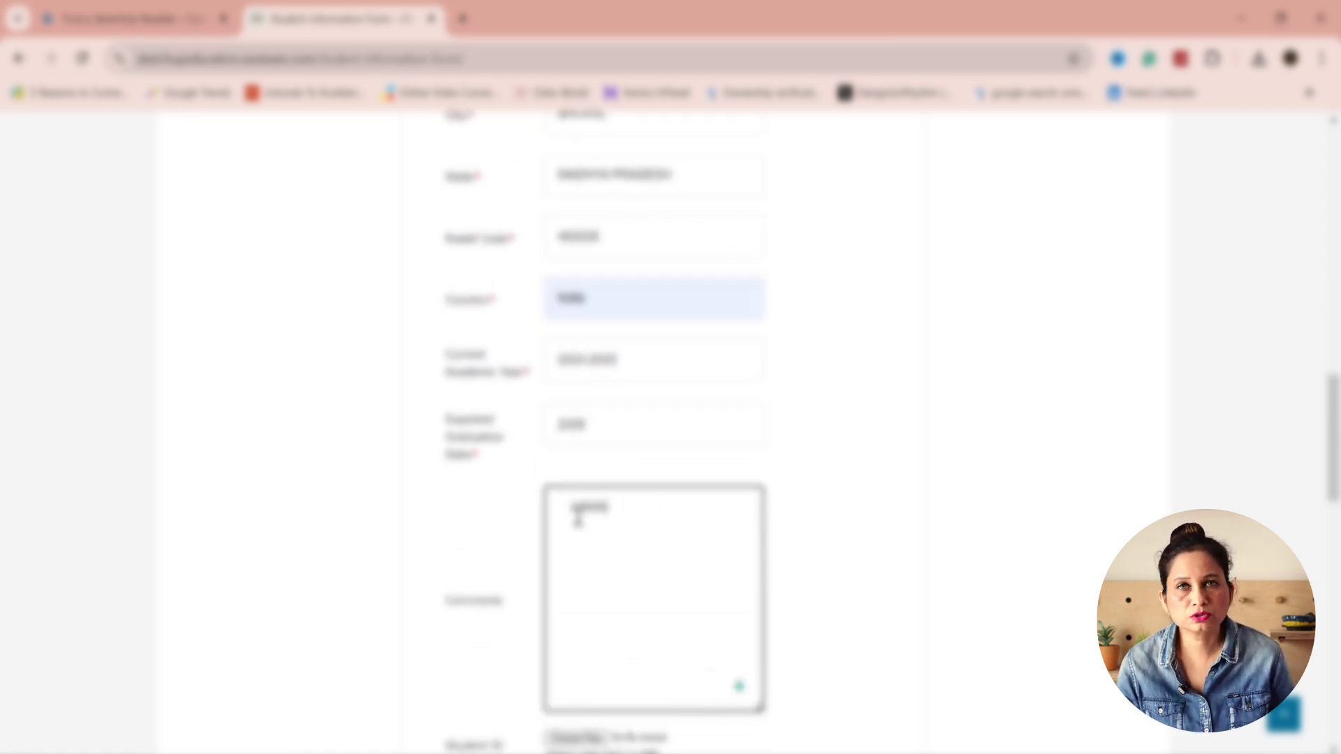
pyautogui.write(' to be')
pyautogui.write(' YEAR')
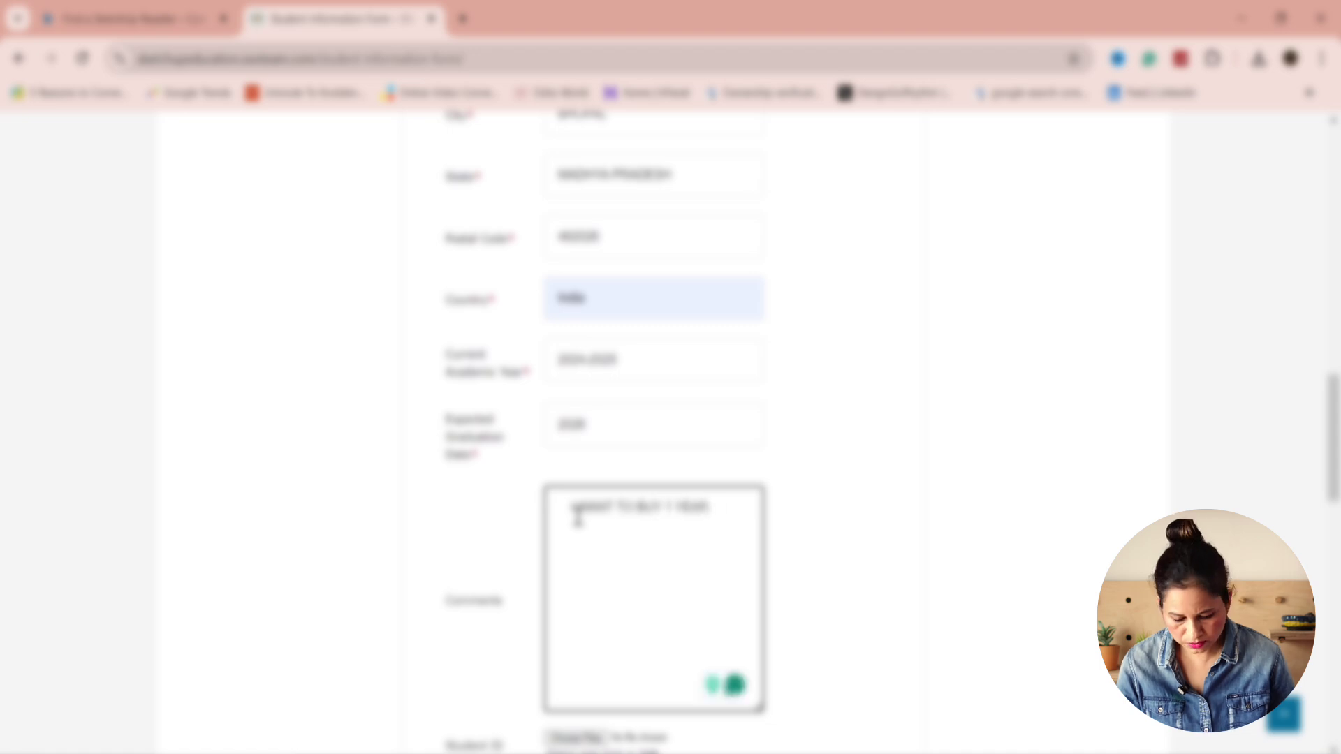
pyautogui.write(' SUBSCRIPTI PRO SUBSCRI')
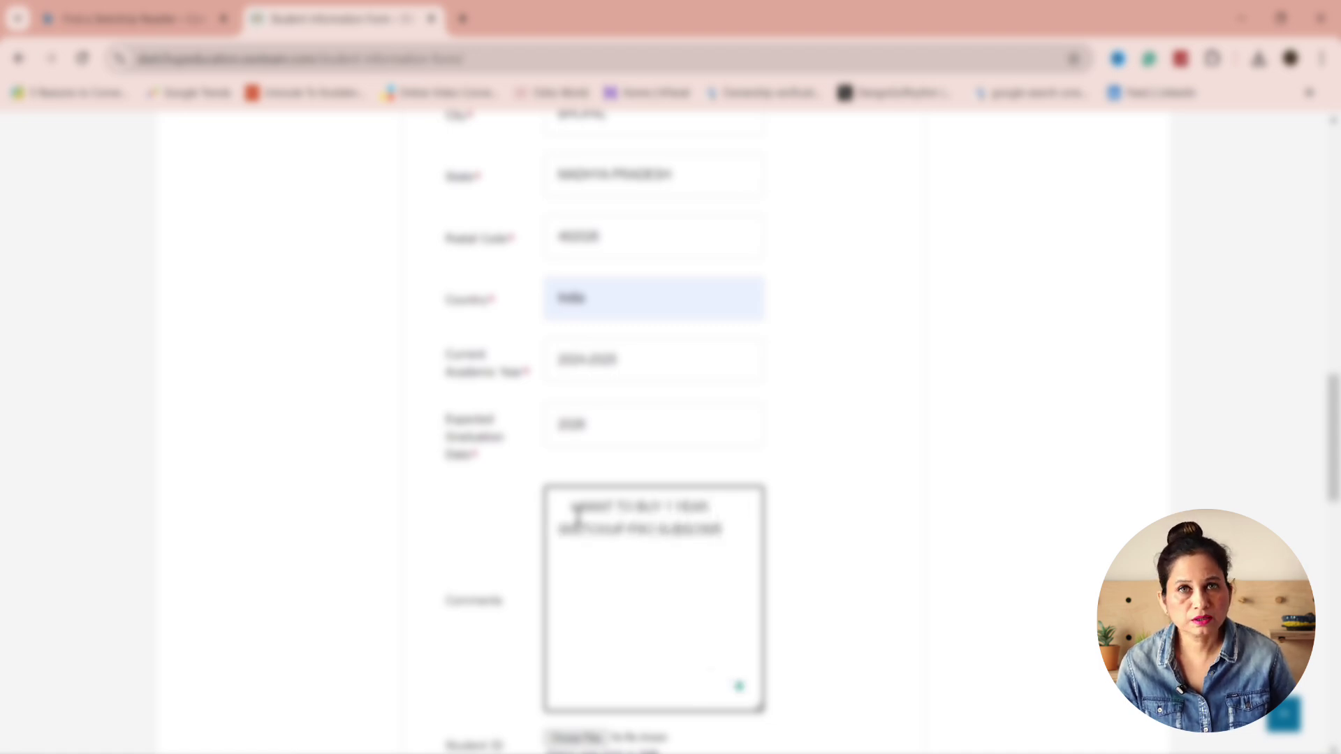
pyautogui.write('PTION FOR HIGHER EDU')
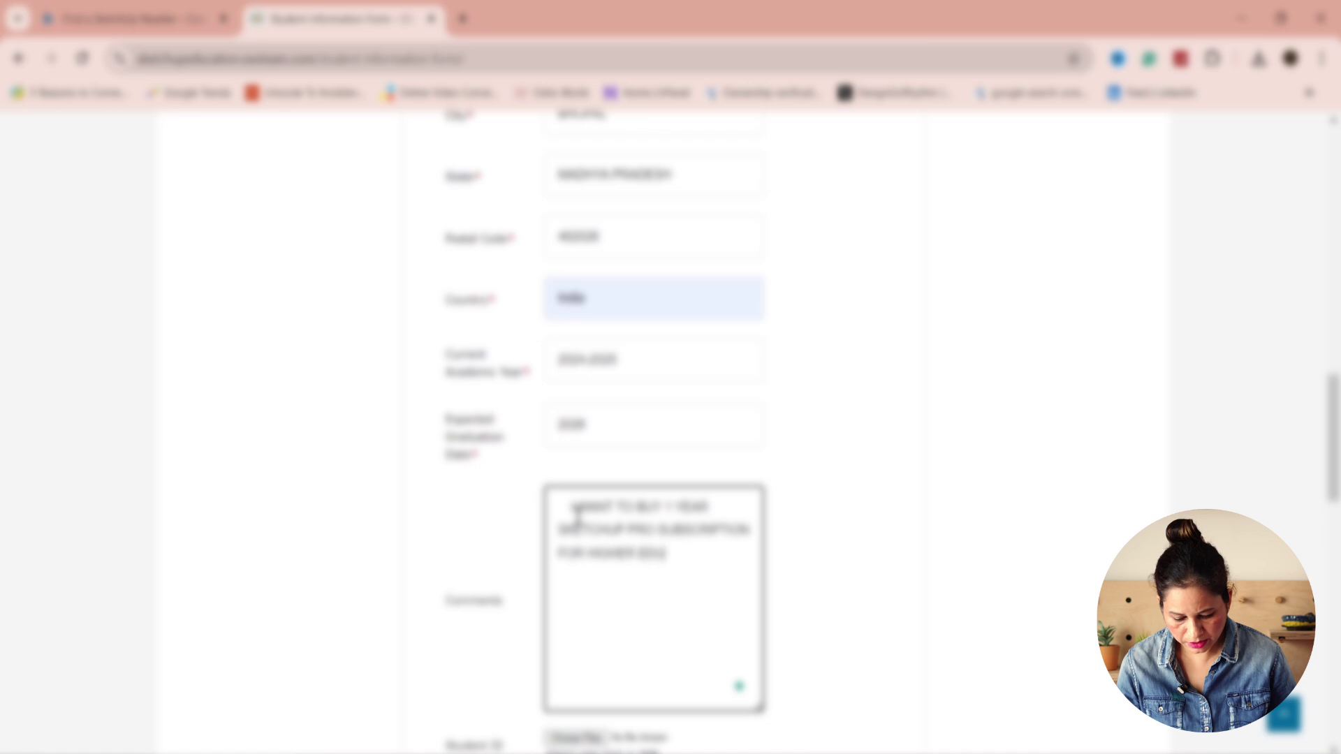
pyautogui.click(577, 517)
pyautogui.write('ION')
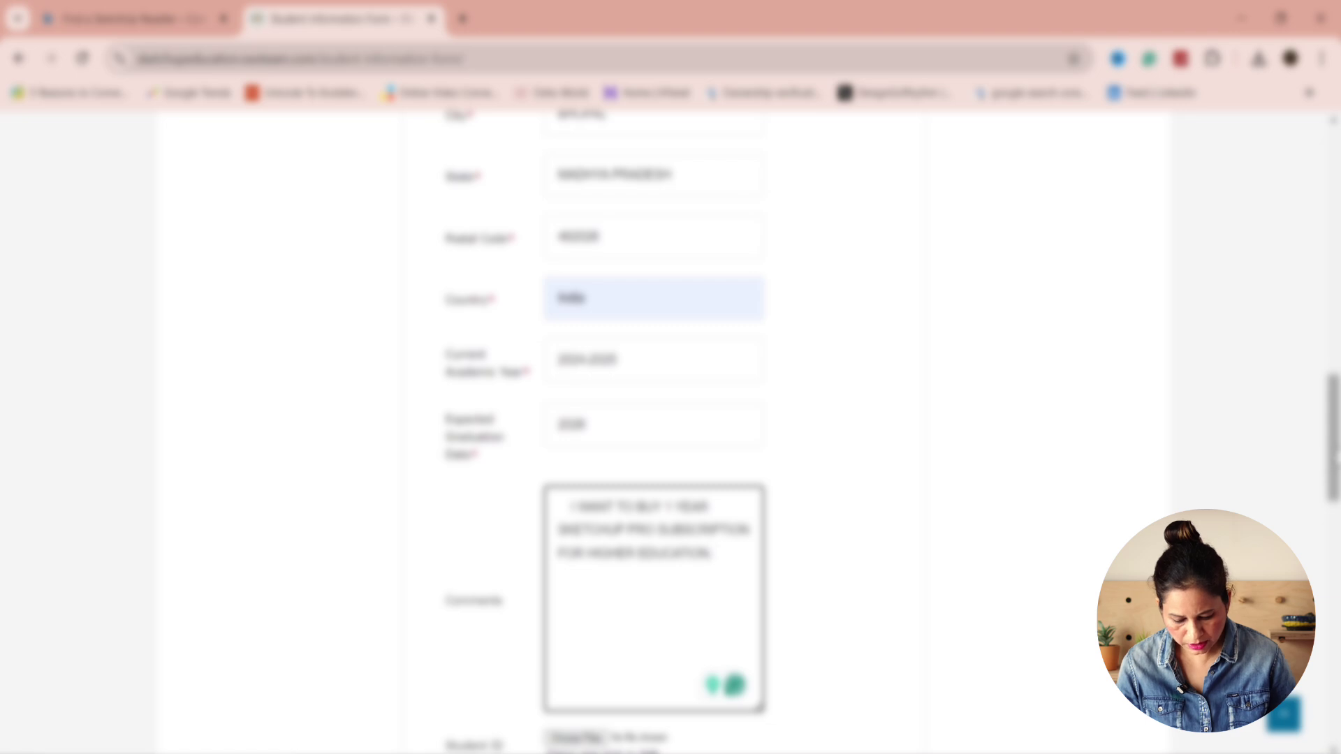
pyautogui.scroll(-3, 1337, 492)
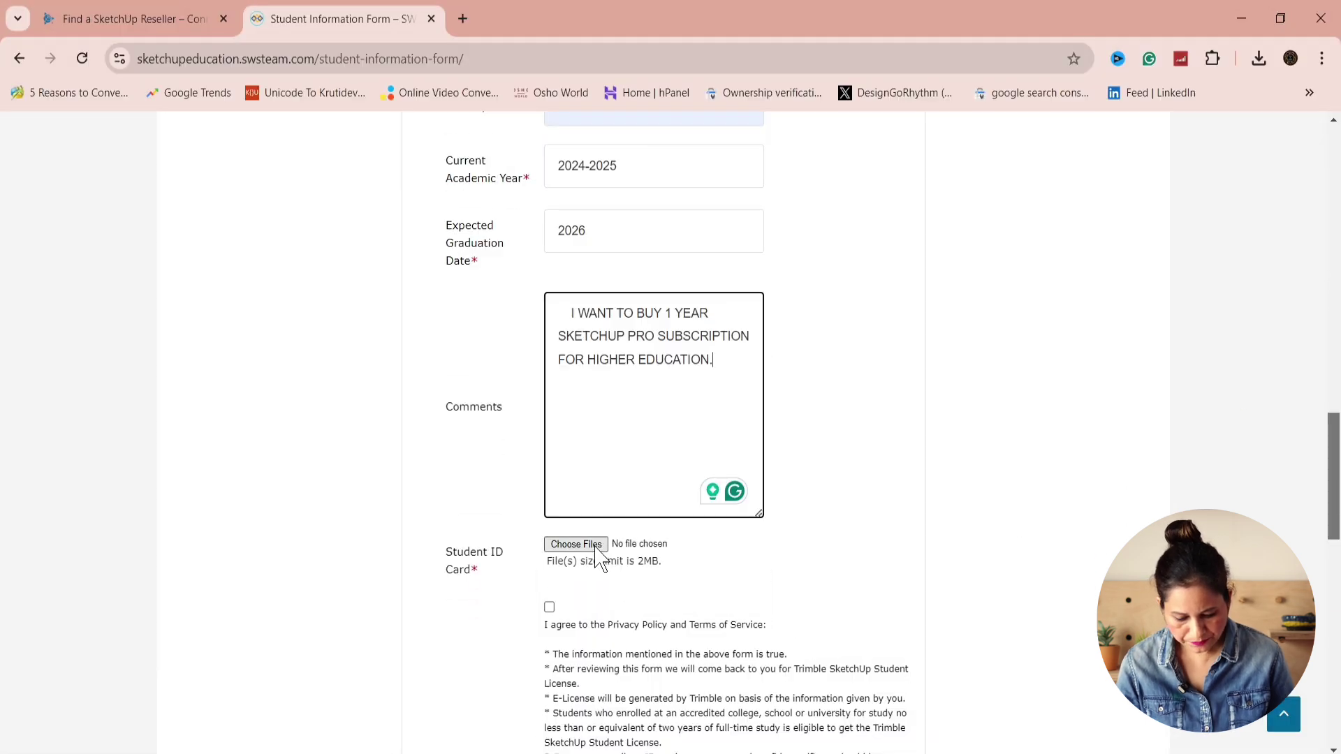
# - Attach the two student ID images to the form
pyautogui.click(595, 545)
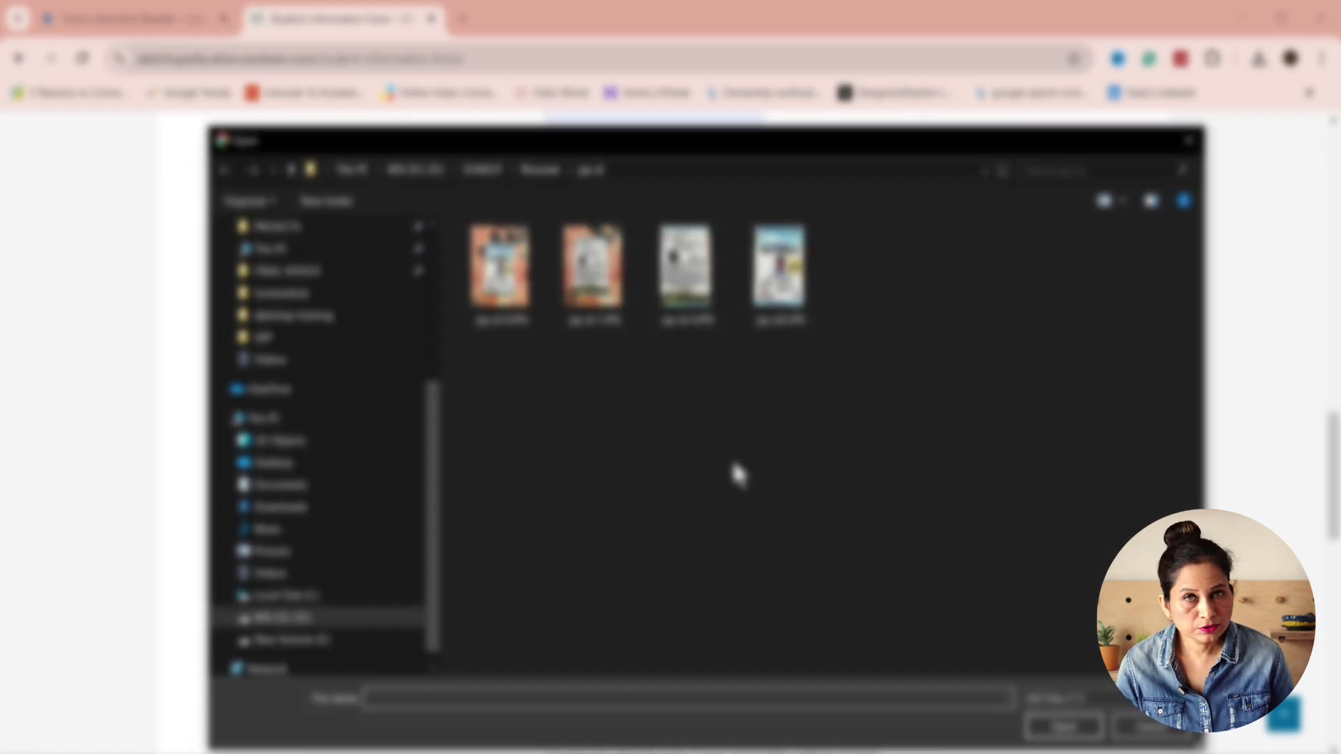
pyautogui.moveTo(817, 420); pyautogui.dragTo(690, 293)
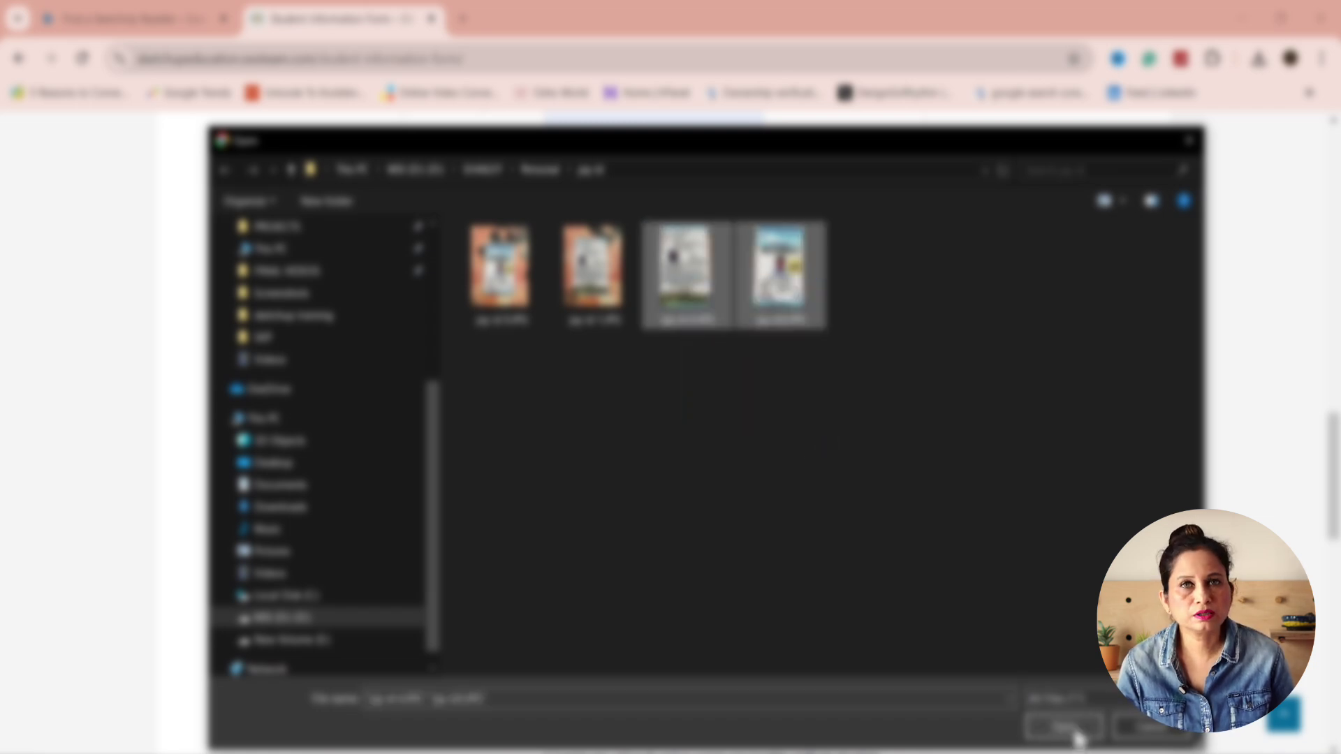
pyautogui.click(1067, 727)
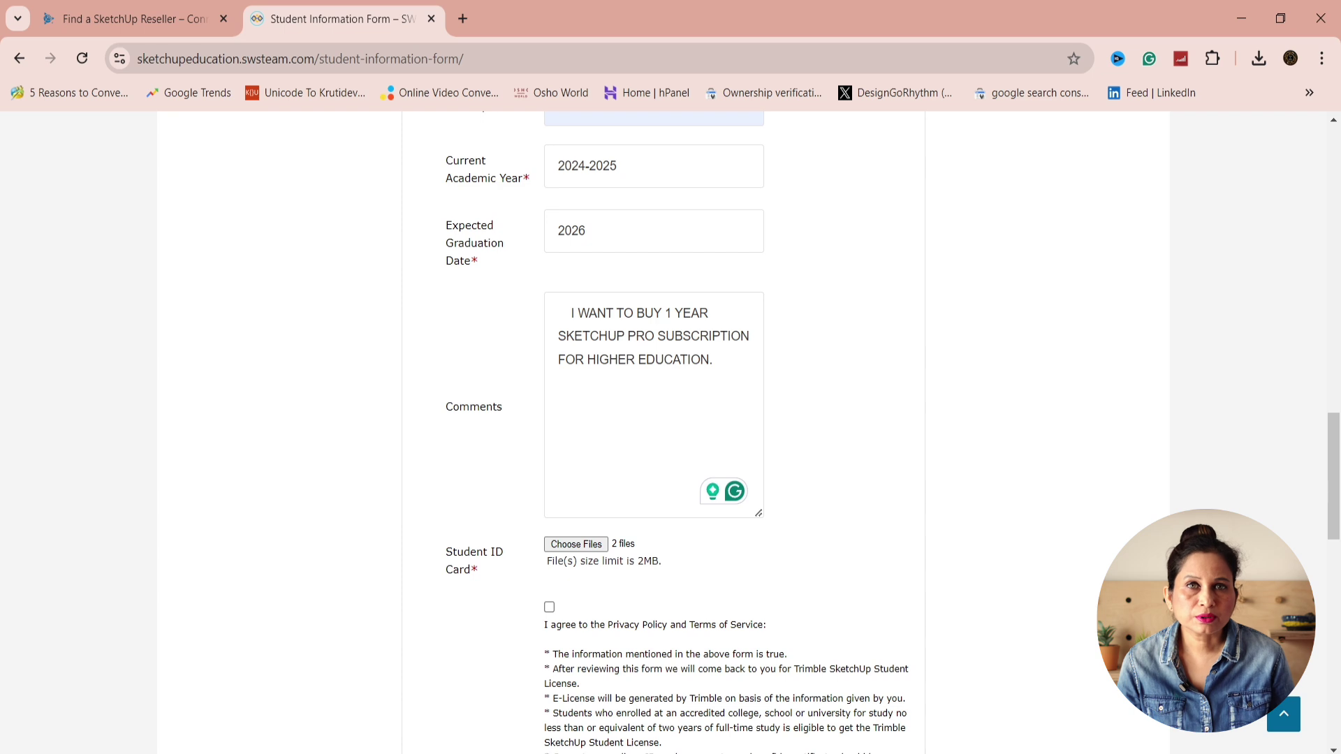
# - Accept the privacy policy and terms, enter the captcha code and submit the form
pyautogui.scroll(-5, 1334, 464)
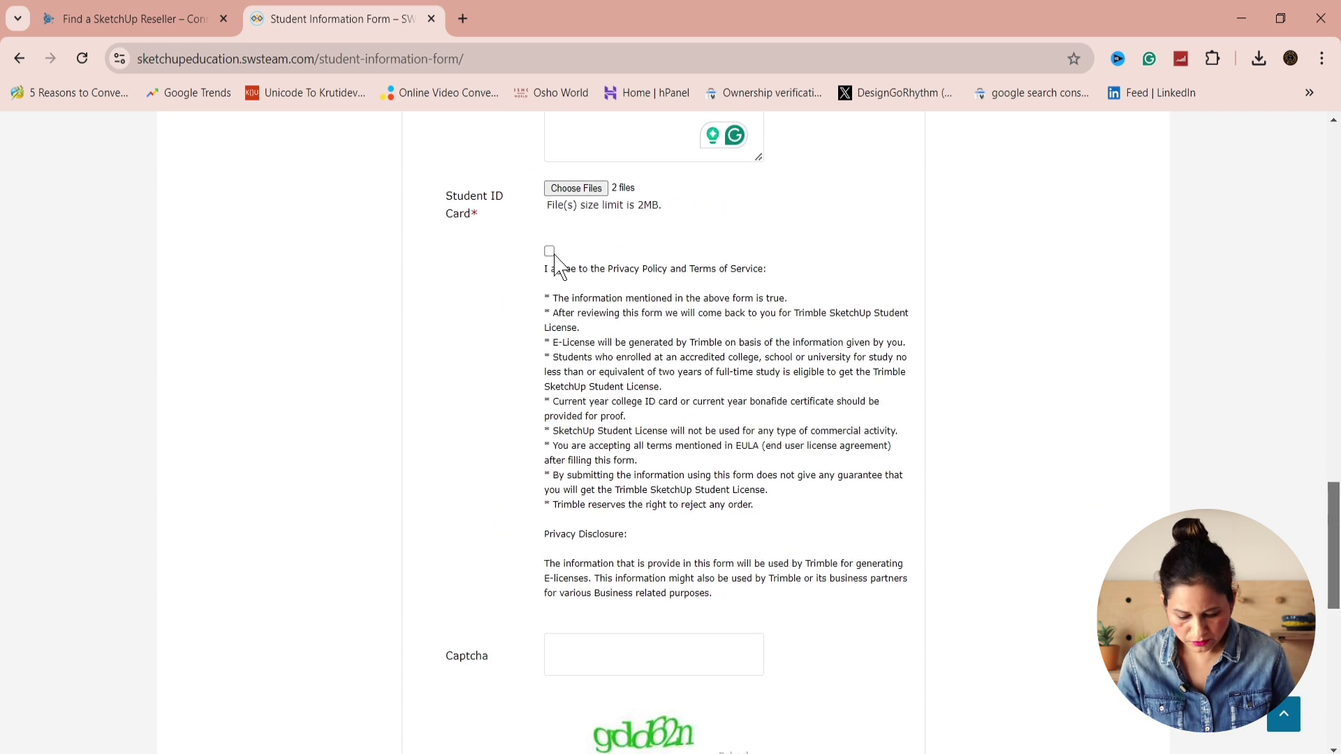
pyautogui.click(549, 251)
pyautogui.click(613, 664)
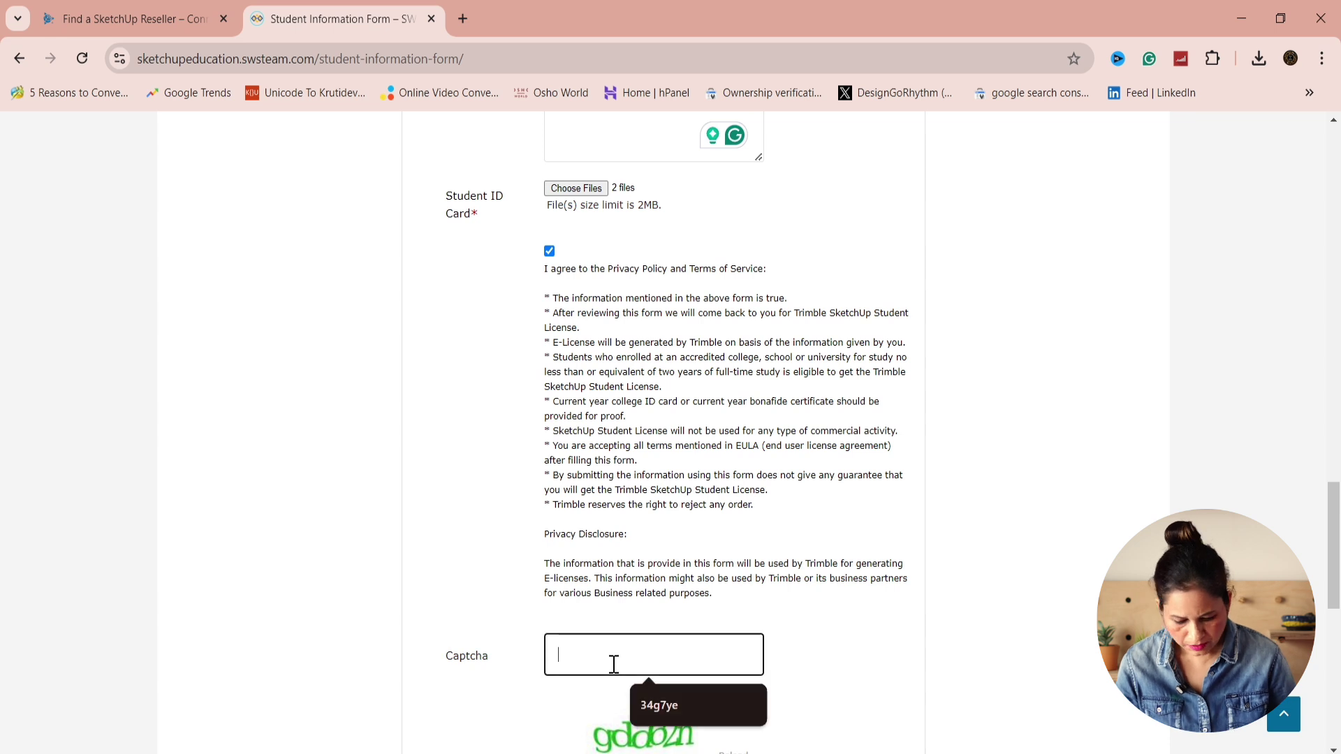
pyautogui.click(549, 654)
pyautogui.write('g')
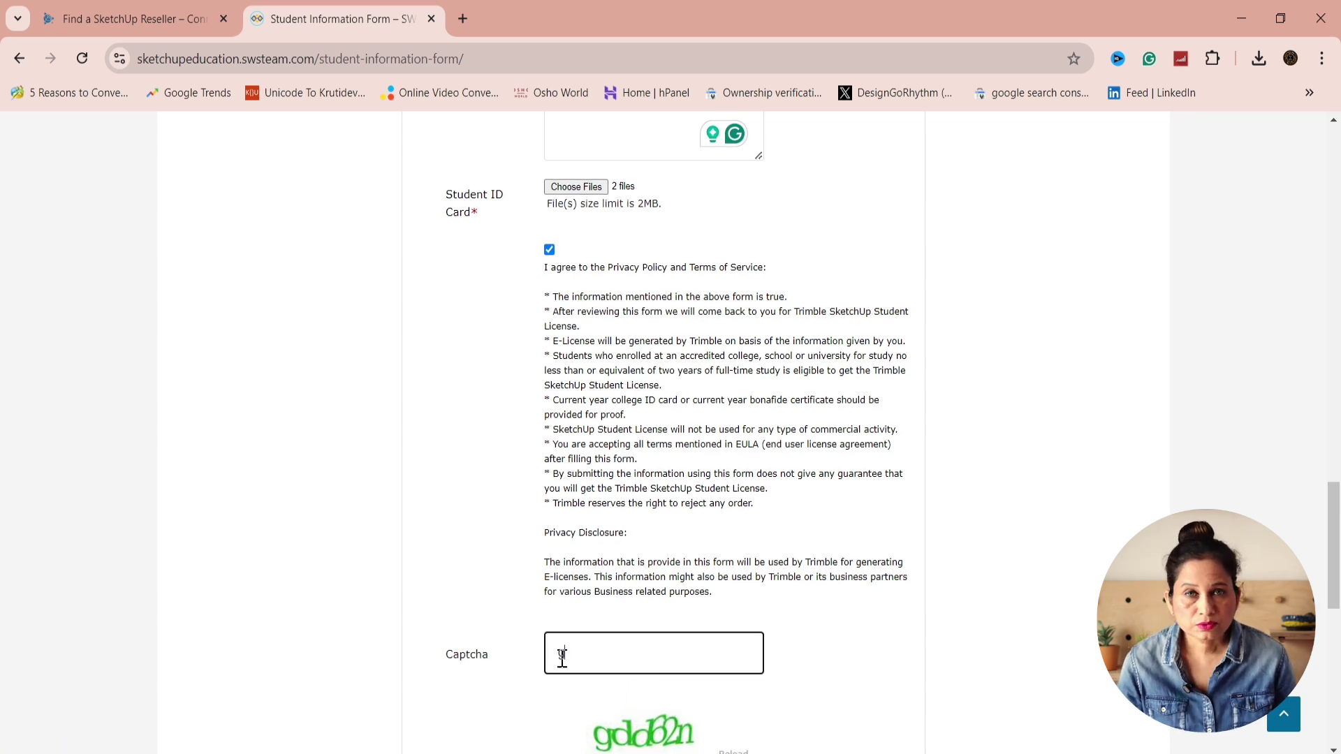
pyautogui.write('dd62n')
pyautogui.moveTo(1333, 543)
pyautogui.mouseDown()
pyautogui.moveTo(1317, 326)
pyautogui.moveTo(1330, 559)
pyautogui.mouseUp()
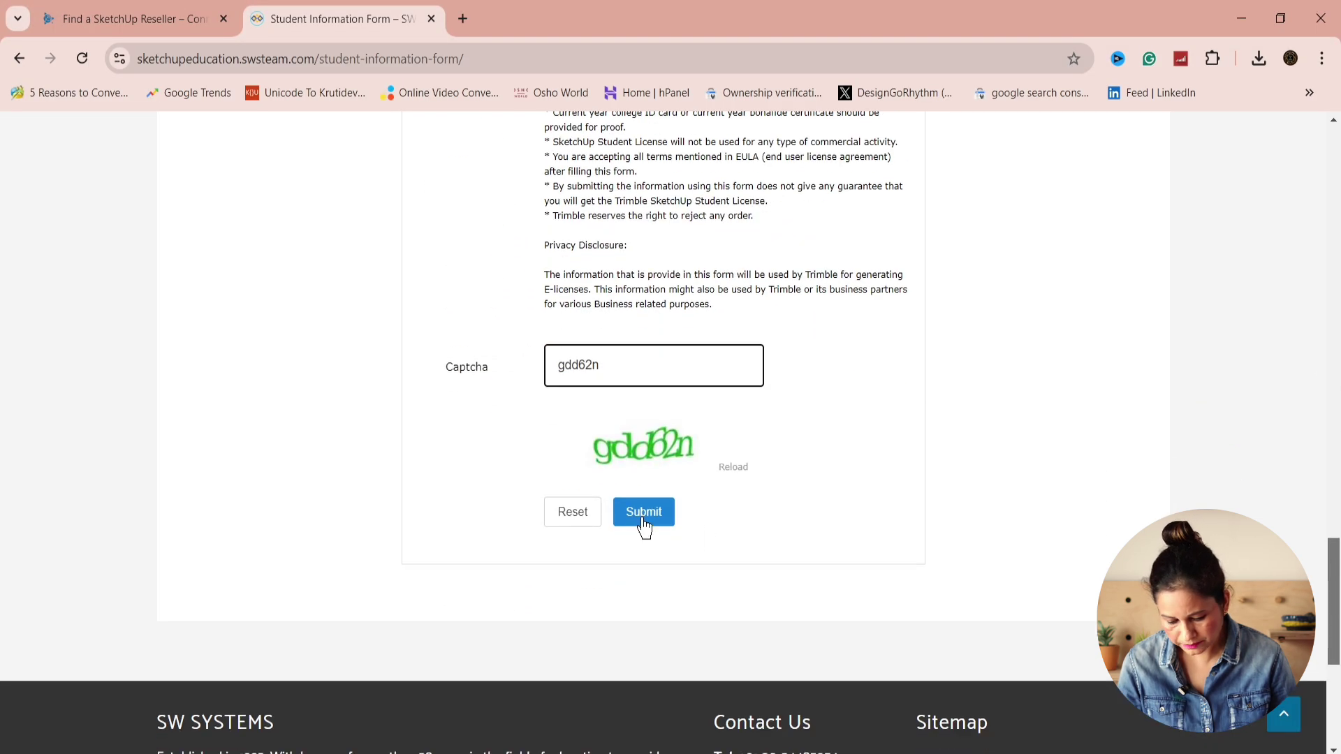
pyautogui.click(649, 515)
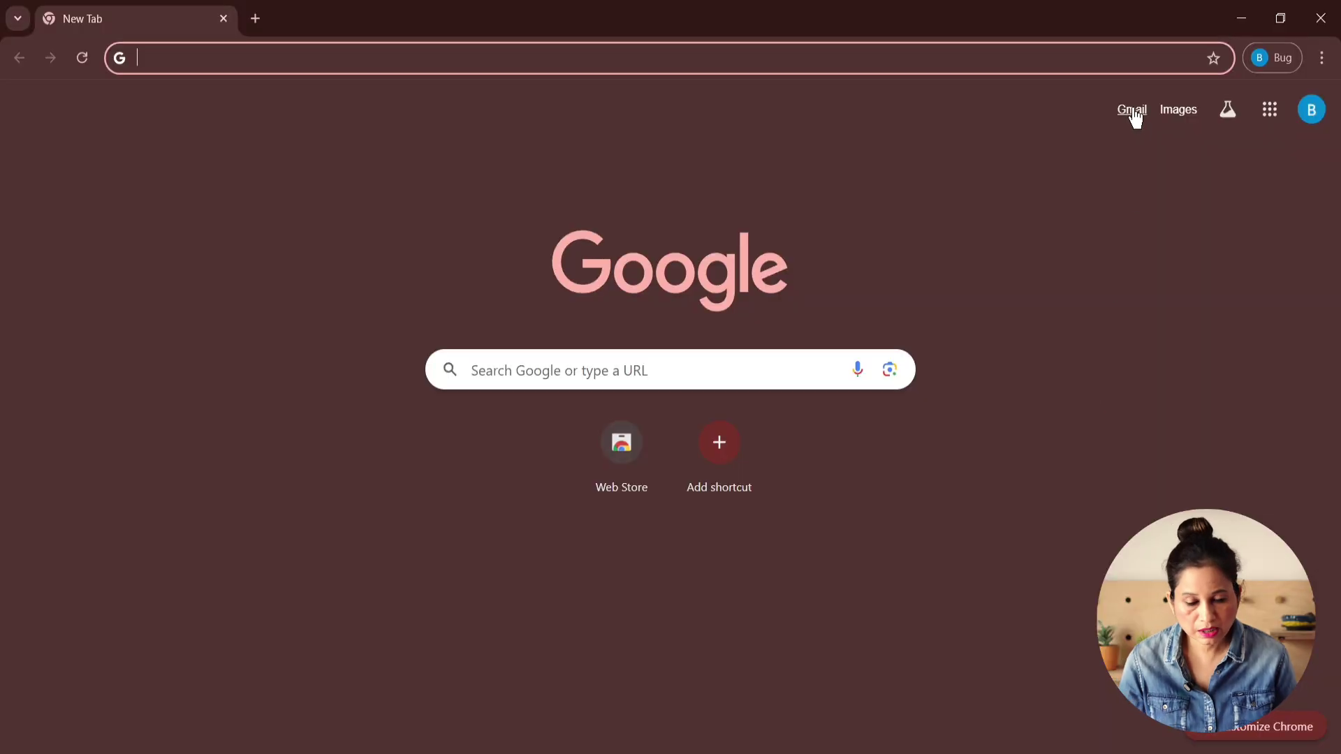
# - In Gmail, open the 'Invoice from SW SYSTEMS' email and its pay-online link for ₹5,500
pyautogui.click(1132, 112)
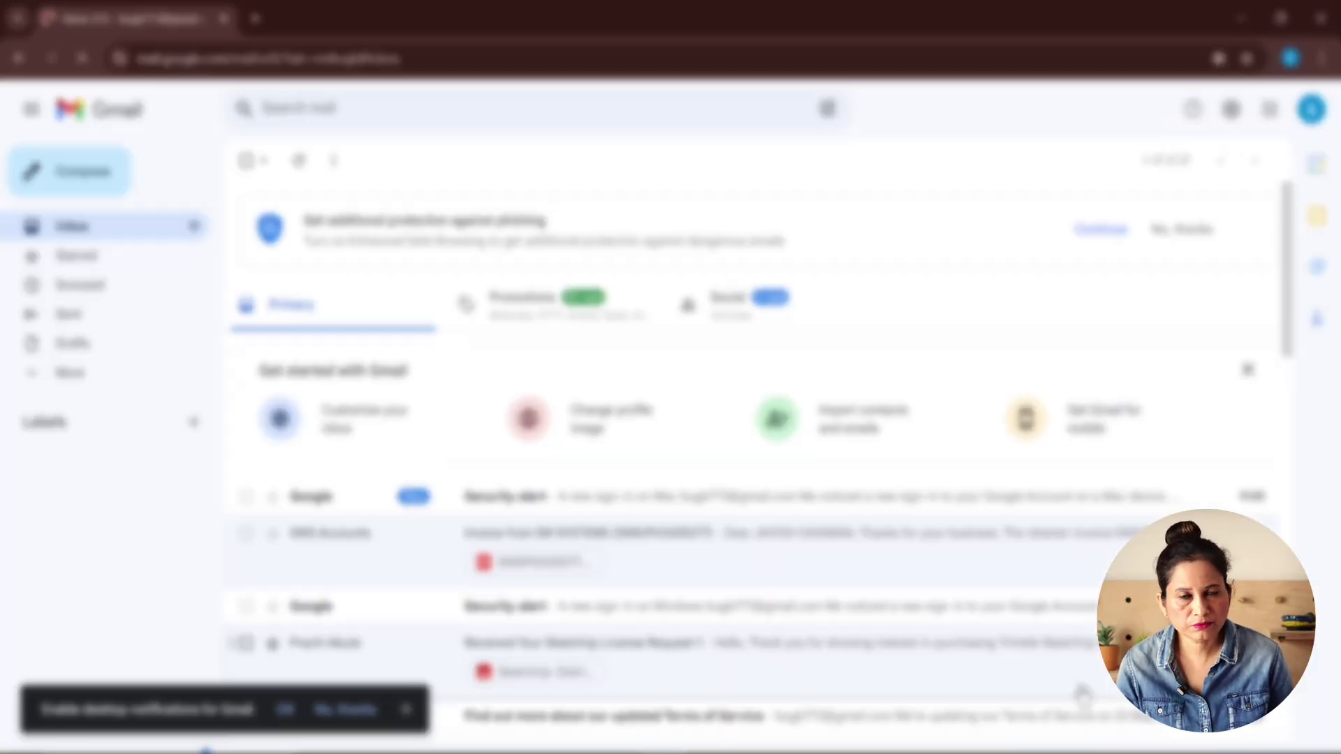
pyautogui.click(677, 657)
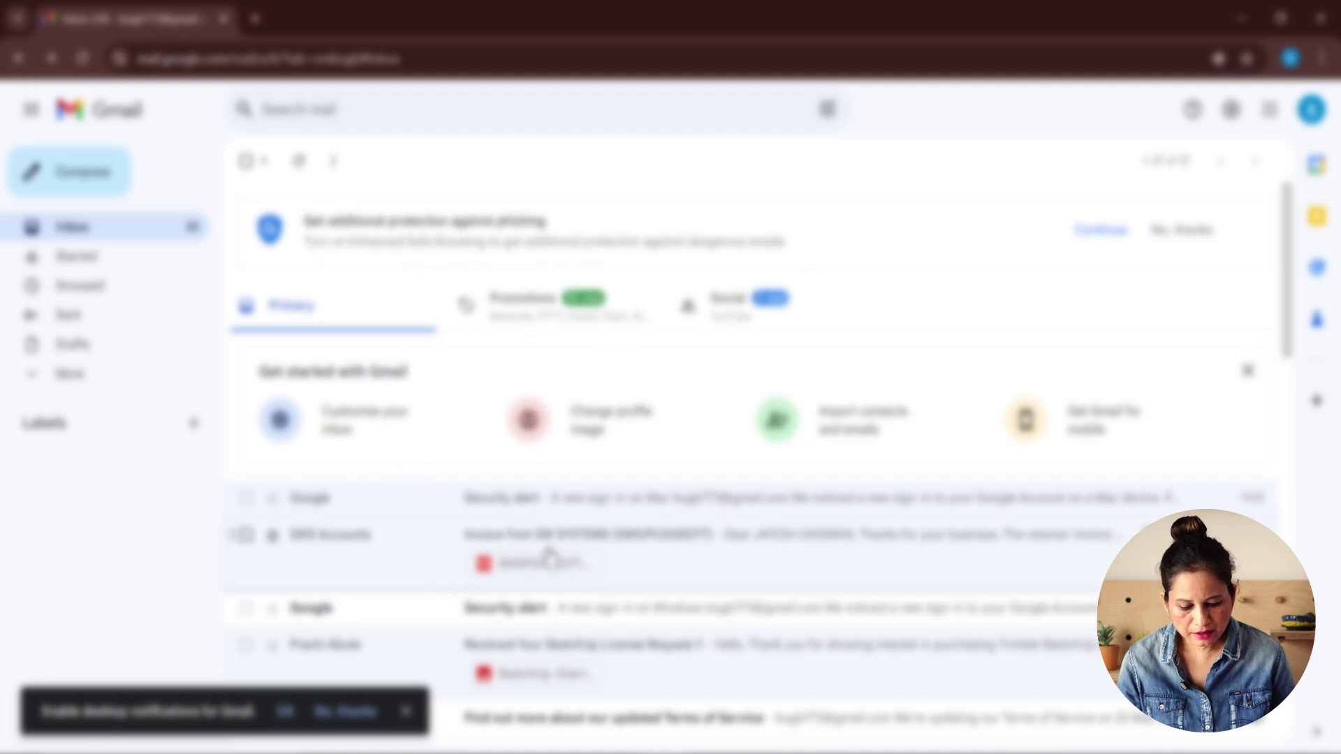
pyautogui.click(707, 546)
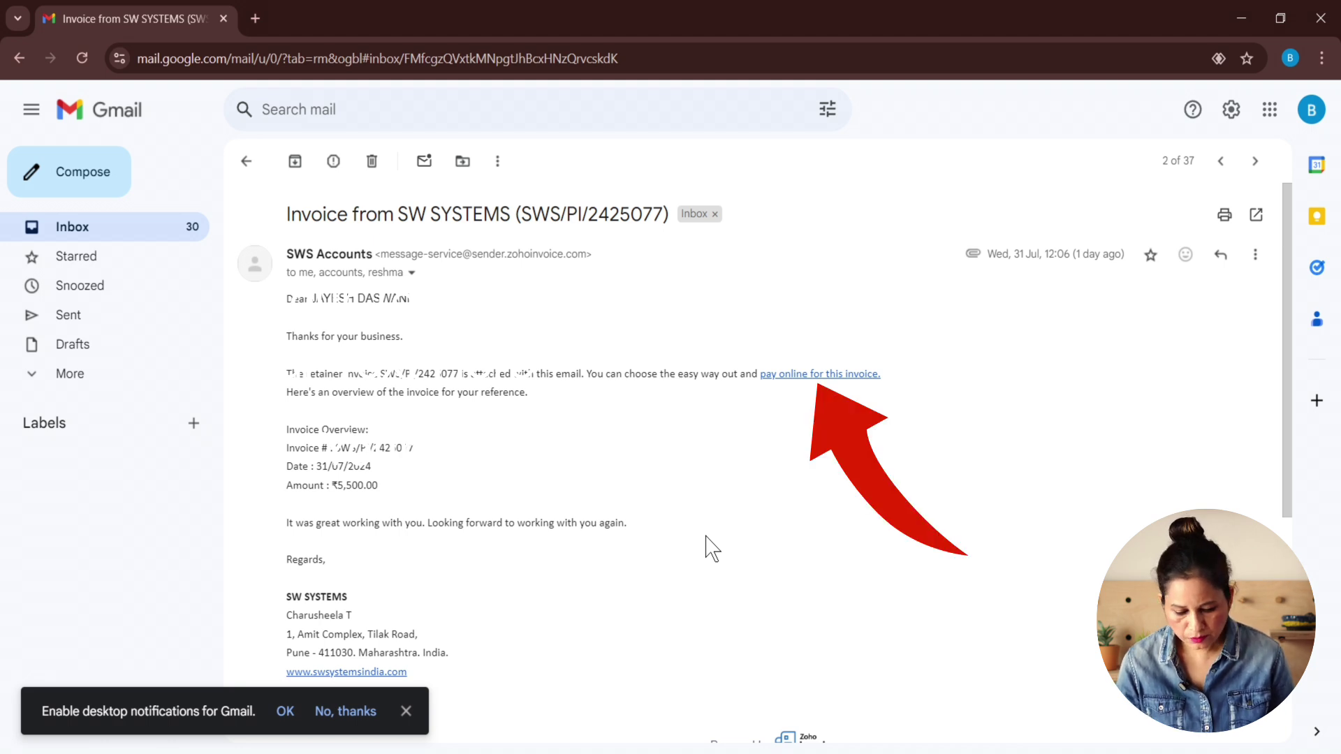
pyautogui.click(826, 373)
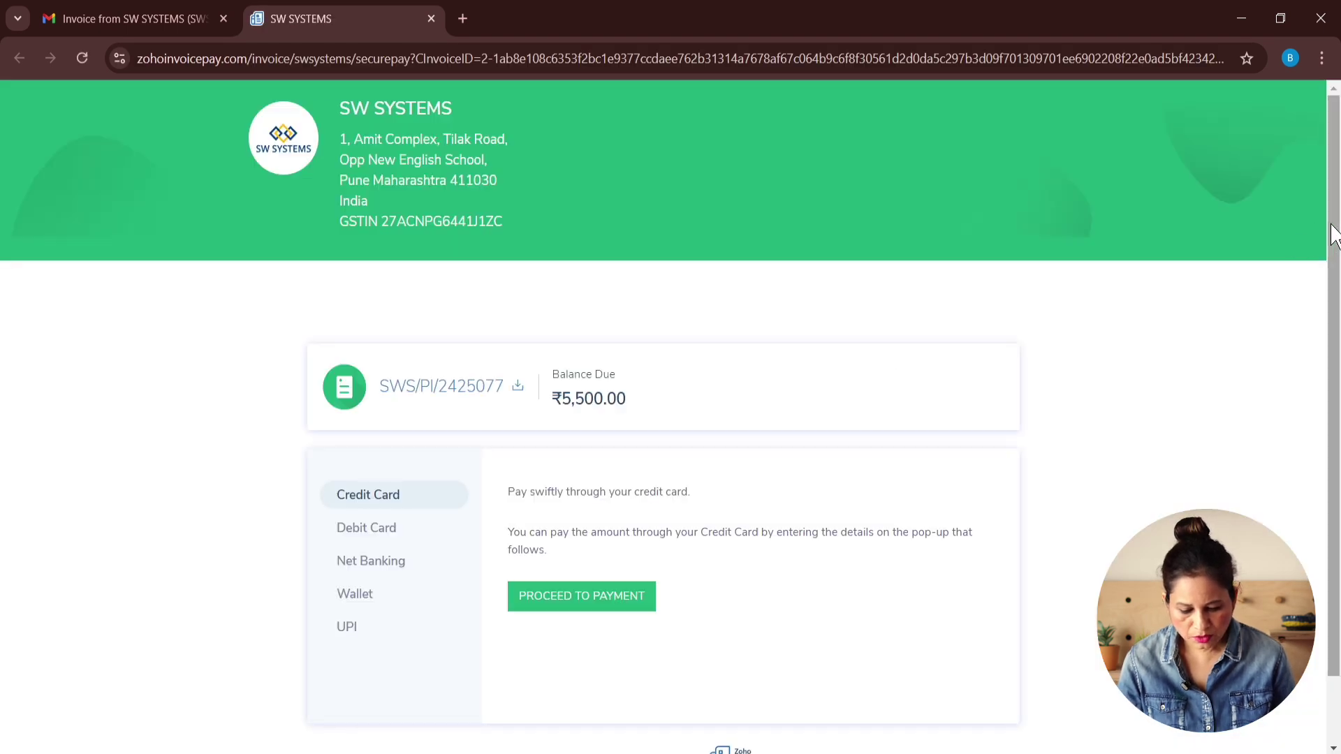
# - Look through the debit card, net banking and wallet payment options for the invoice
pyautogui.moveTo(1334, 233); pyautogui.dragTo(1334, 237)
pyautogui.scroll(-1, 1335, 238)
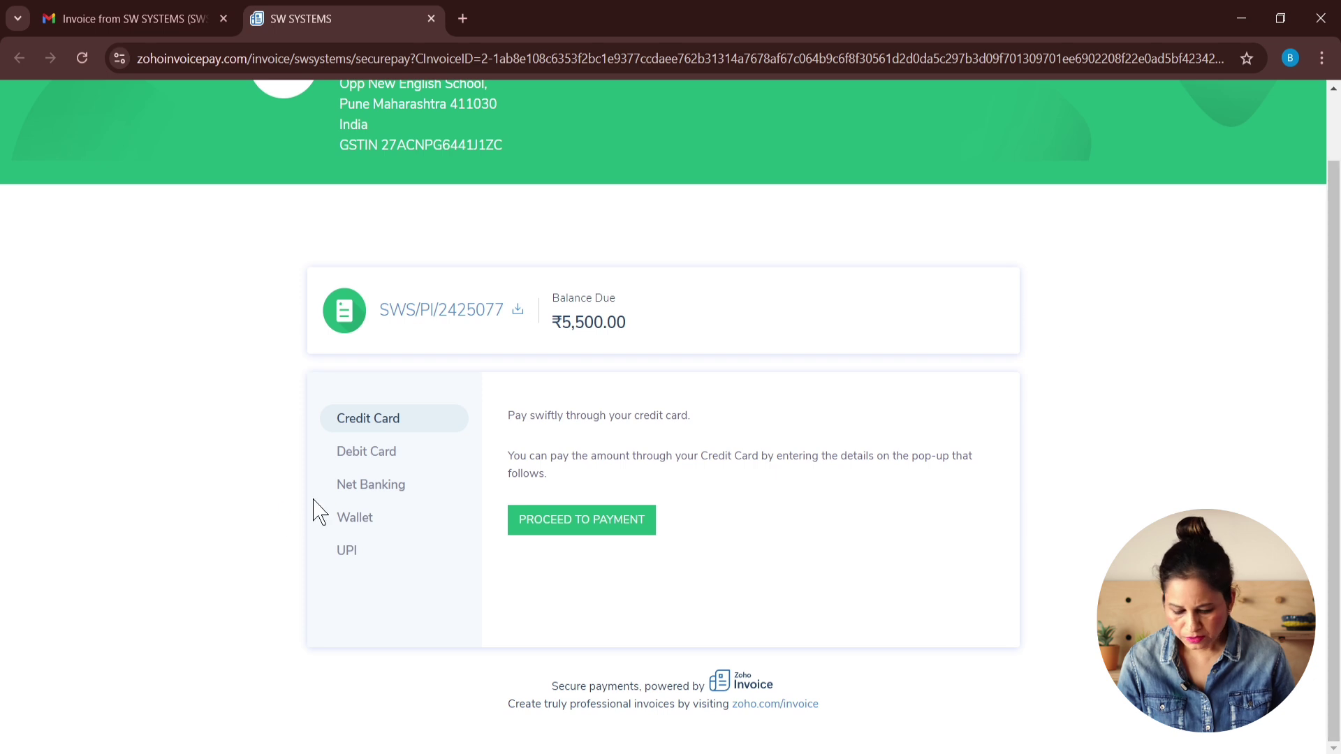
pyautogui.click(367, 460)
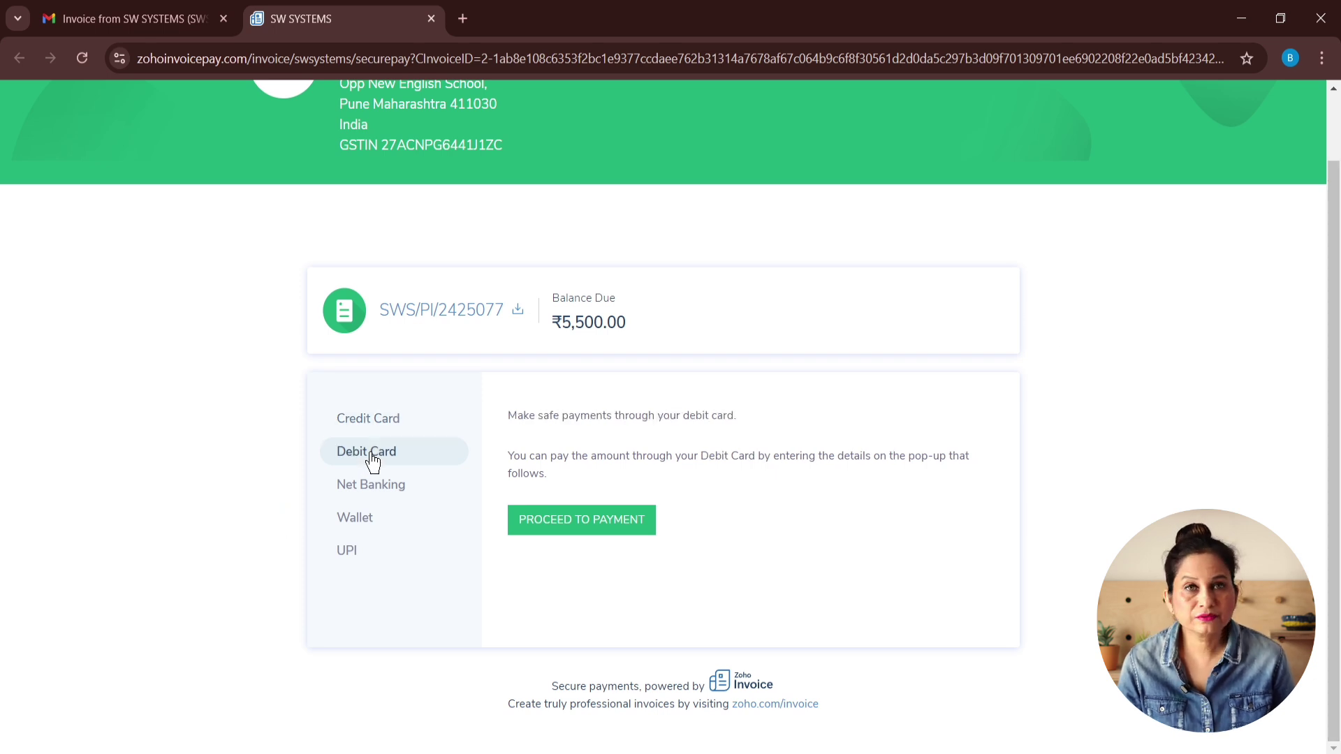
pyautogui.click(389, 487)
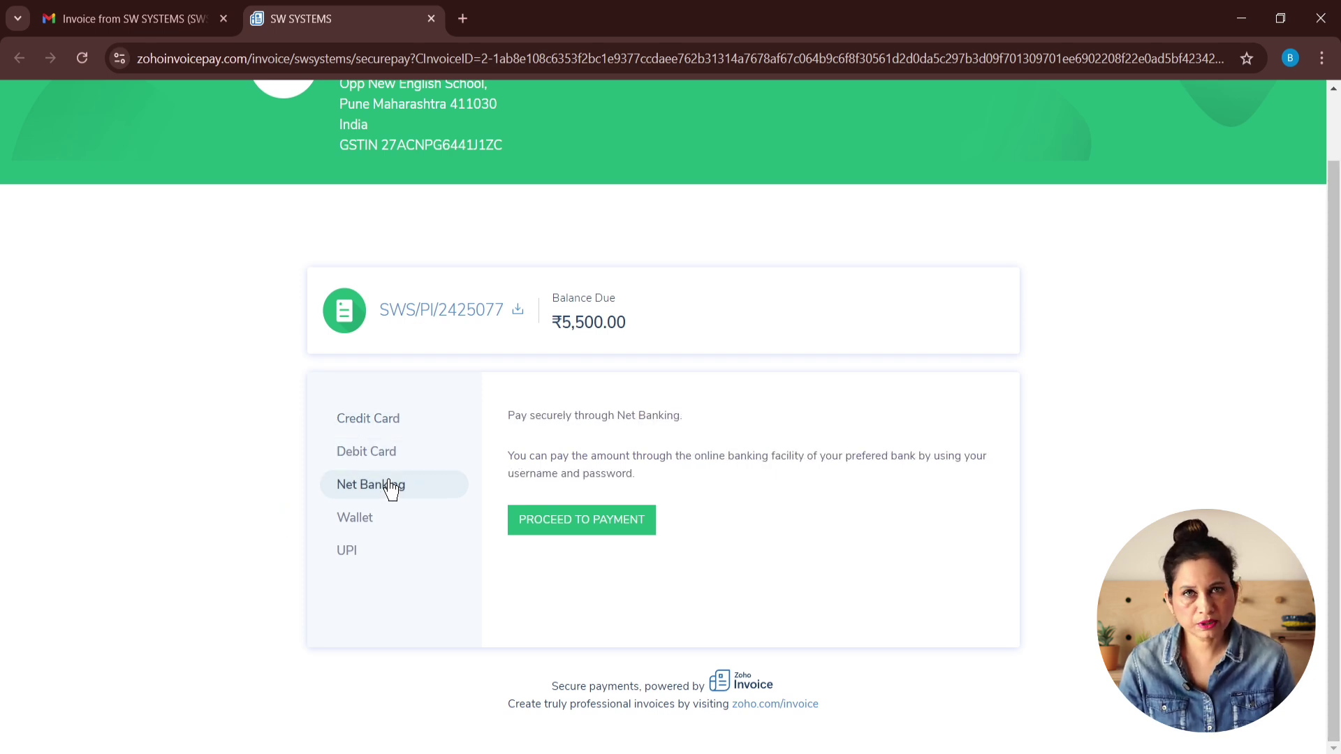
pyautogui.click(362, 526)
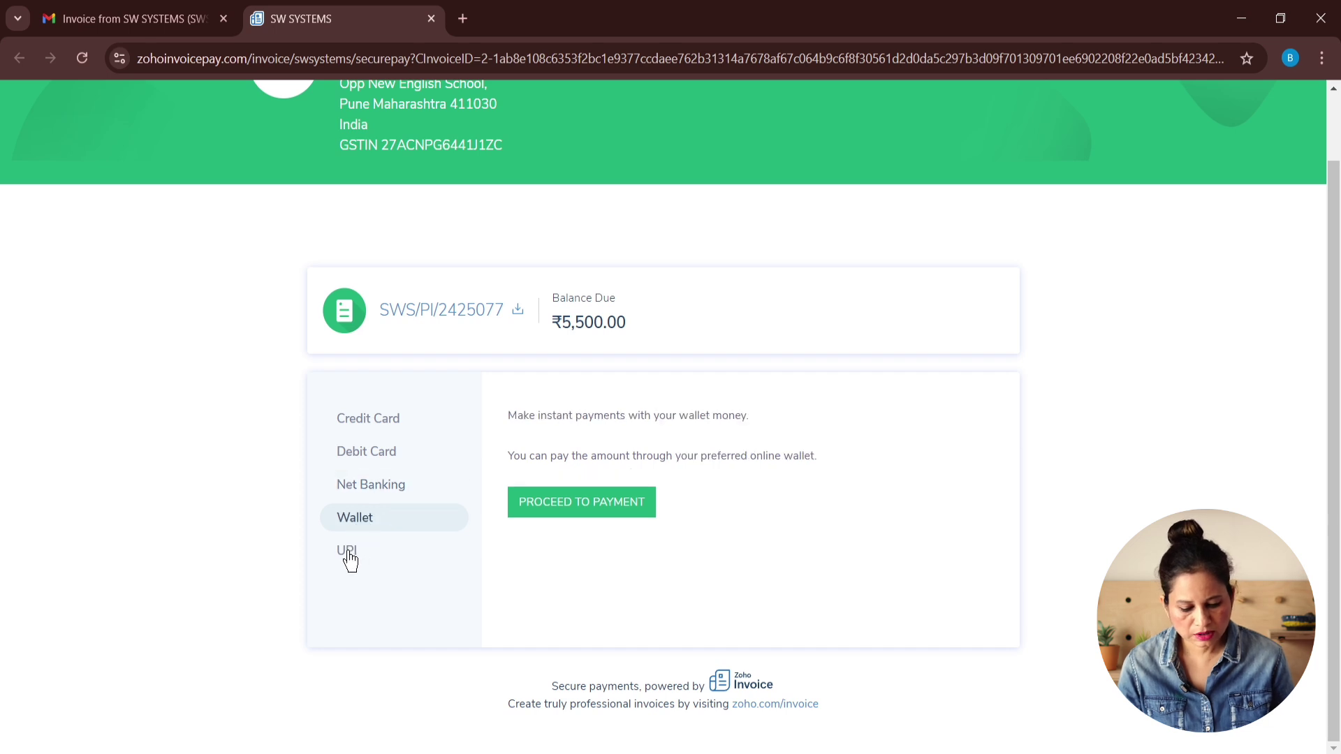
# - Pay the ₹5,500 balance by UPI, entering the payer's UPI ID in Razorpay and verifying
pyautogui.click(351, 561)
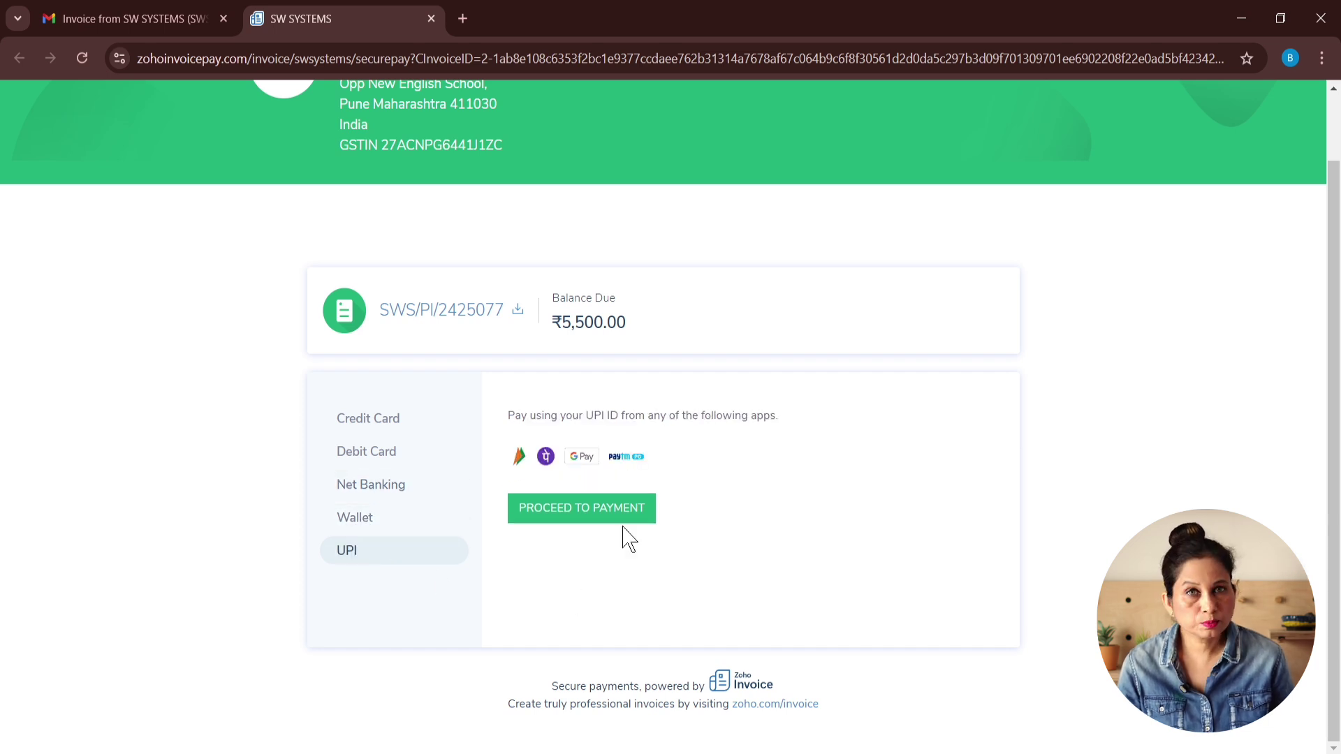
pyautogui.click(562, 516)
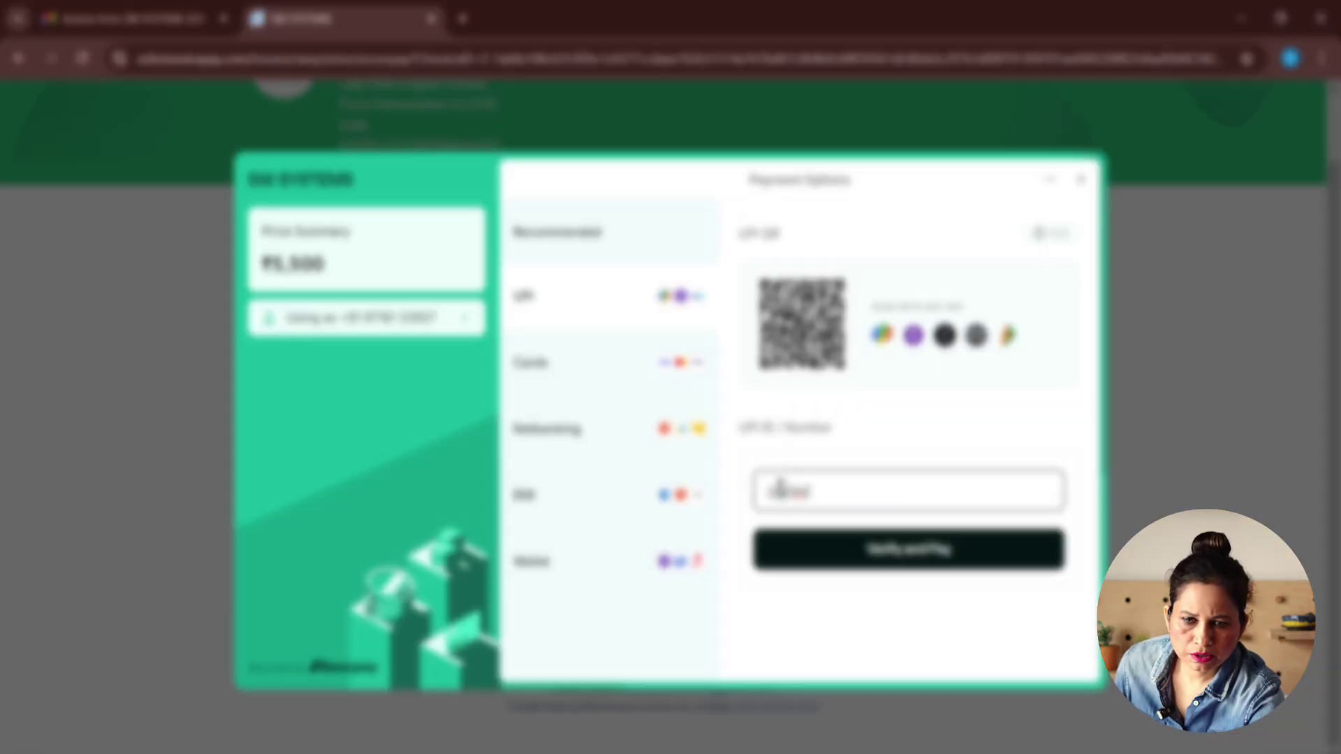
pyautogui.click(780, 486)
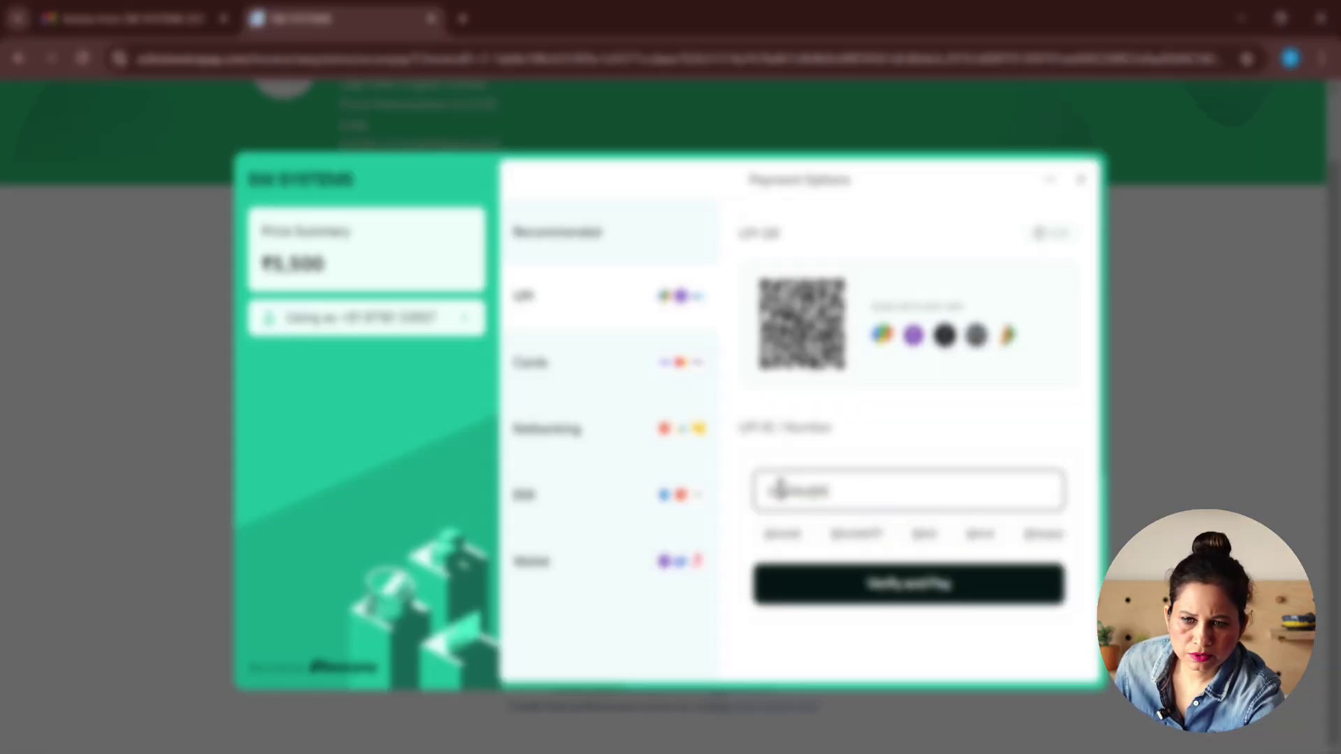
pyautogui.click(901, 549)
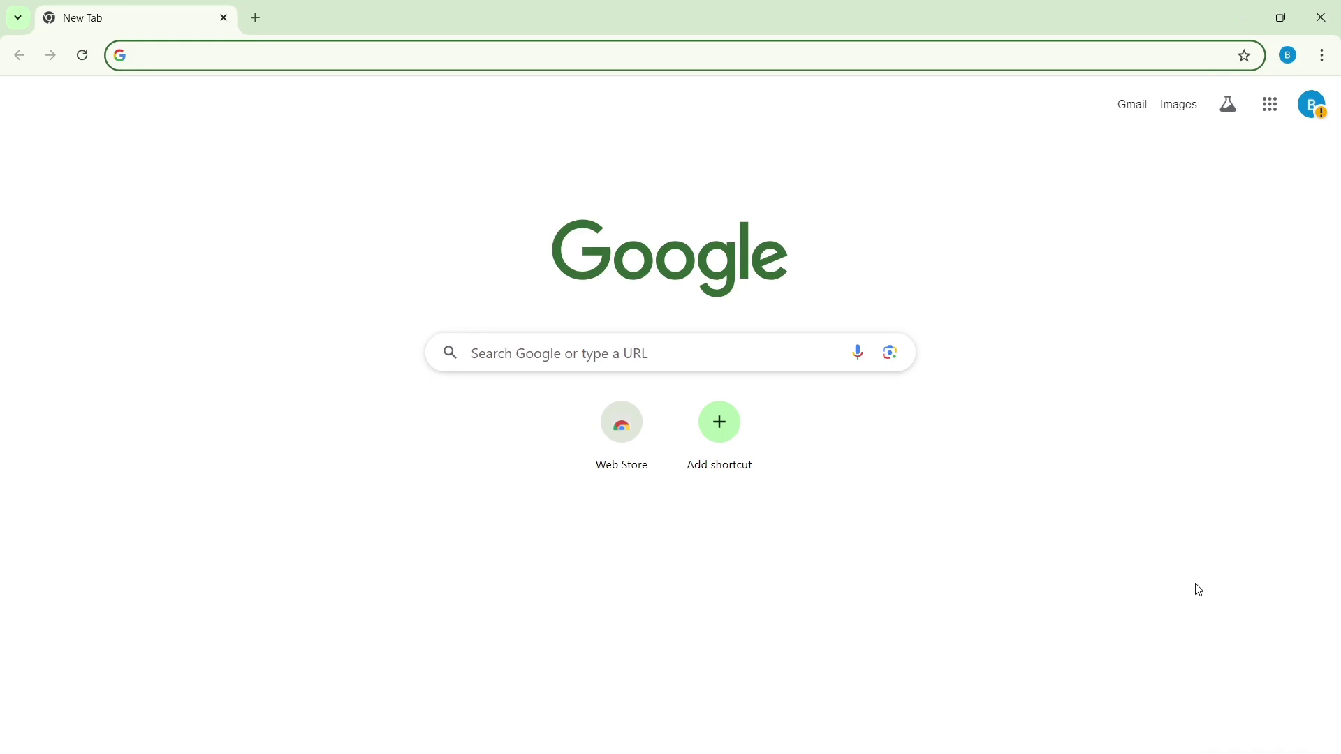
# - Open Gmail and read Trimble's 'Your subscription for SketchUp Studio, Student' email
pyautogui.click(1134, 110)
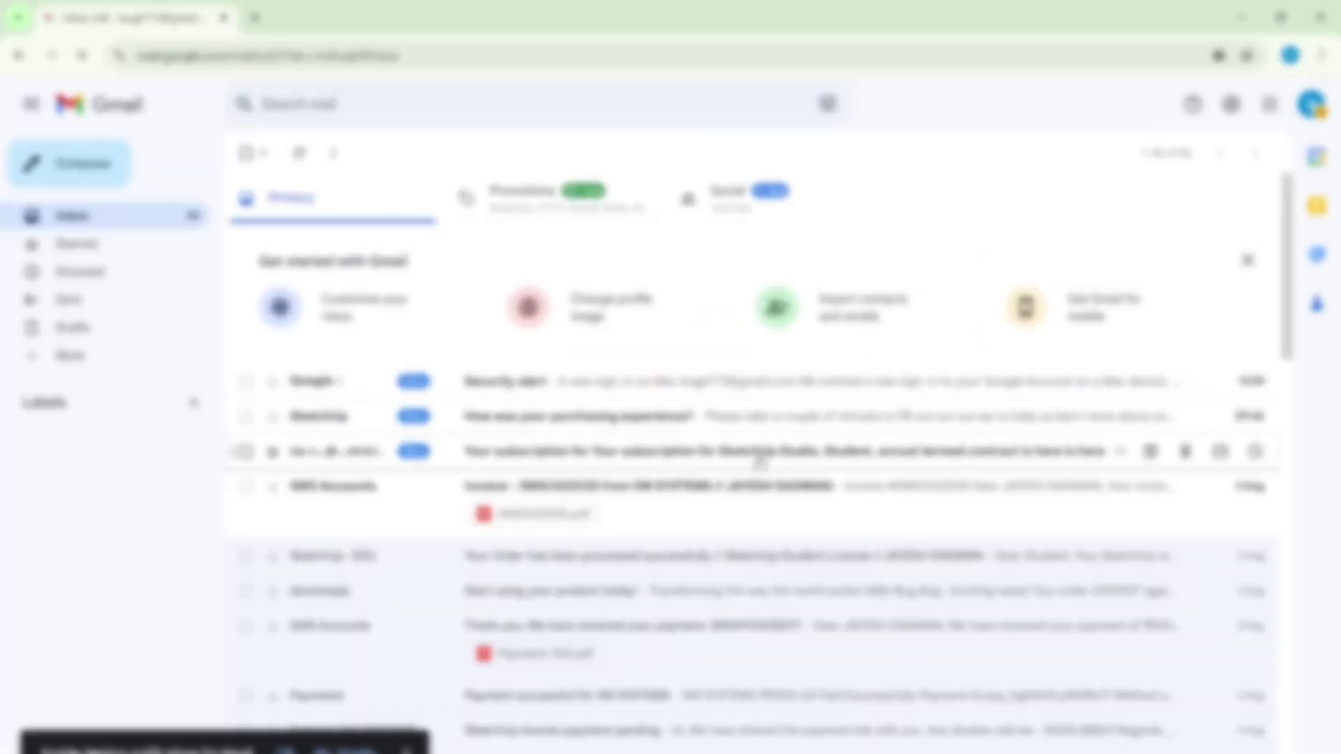
pyautogui.click(756, 453)
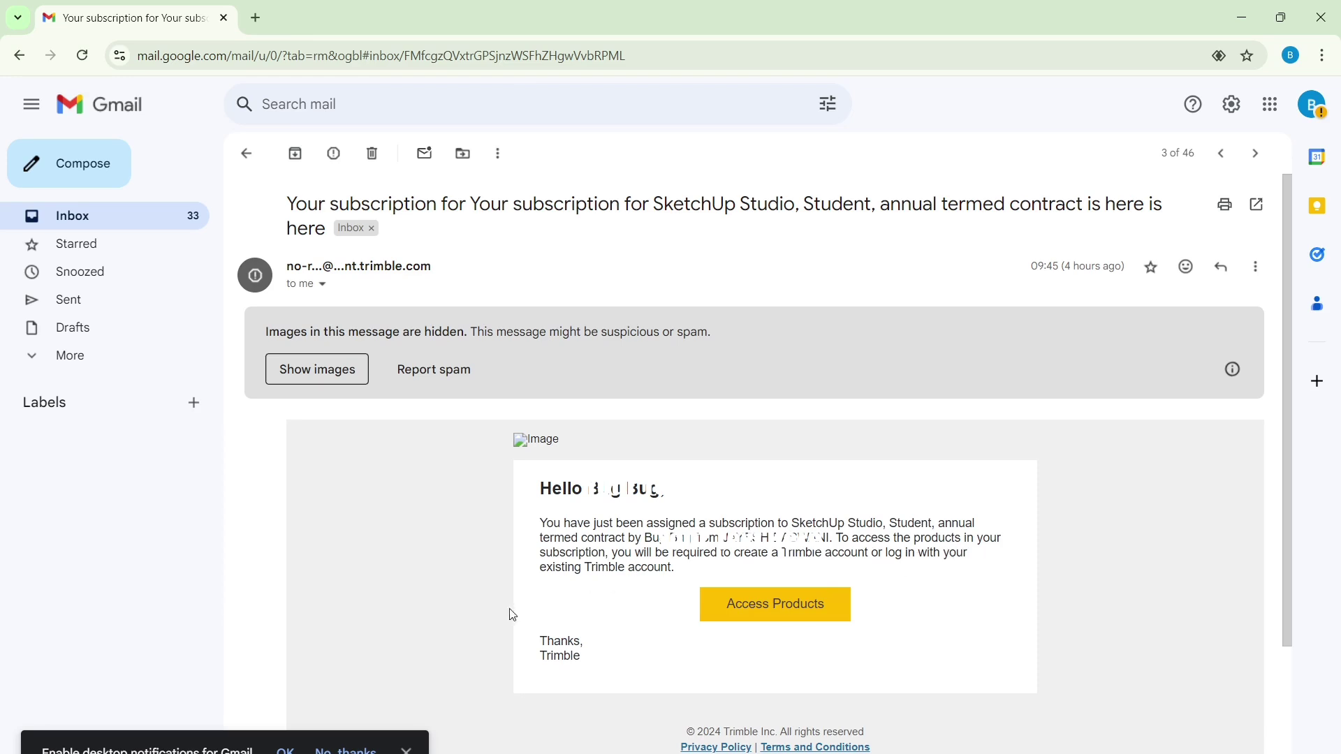
# - Sign in to Trimble Account with Google and list the Studio plan's included applications
pyautogui.click(761, 612)
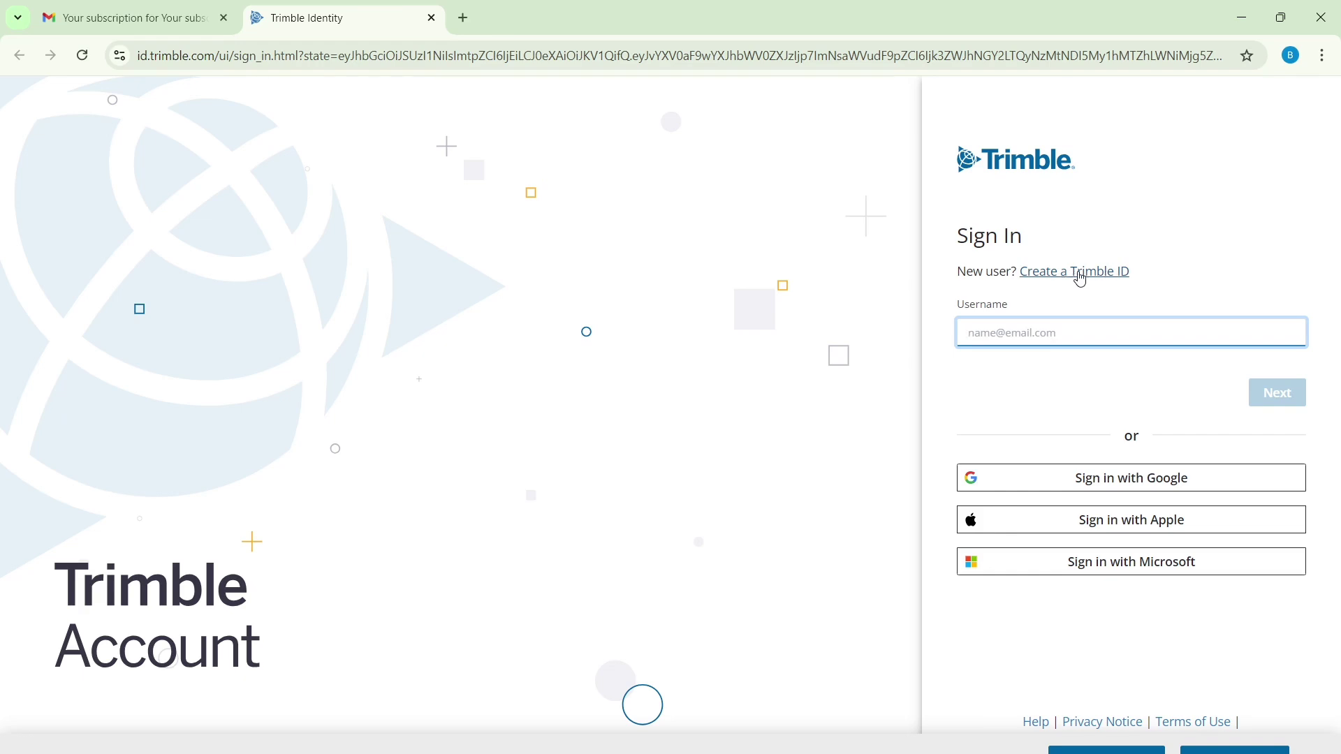
pyautogui.click(1130, 483)
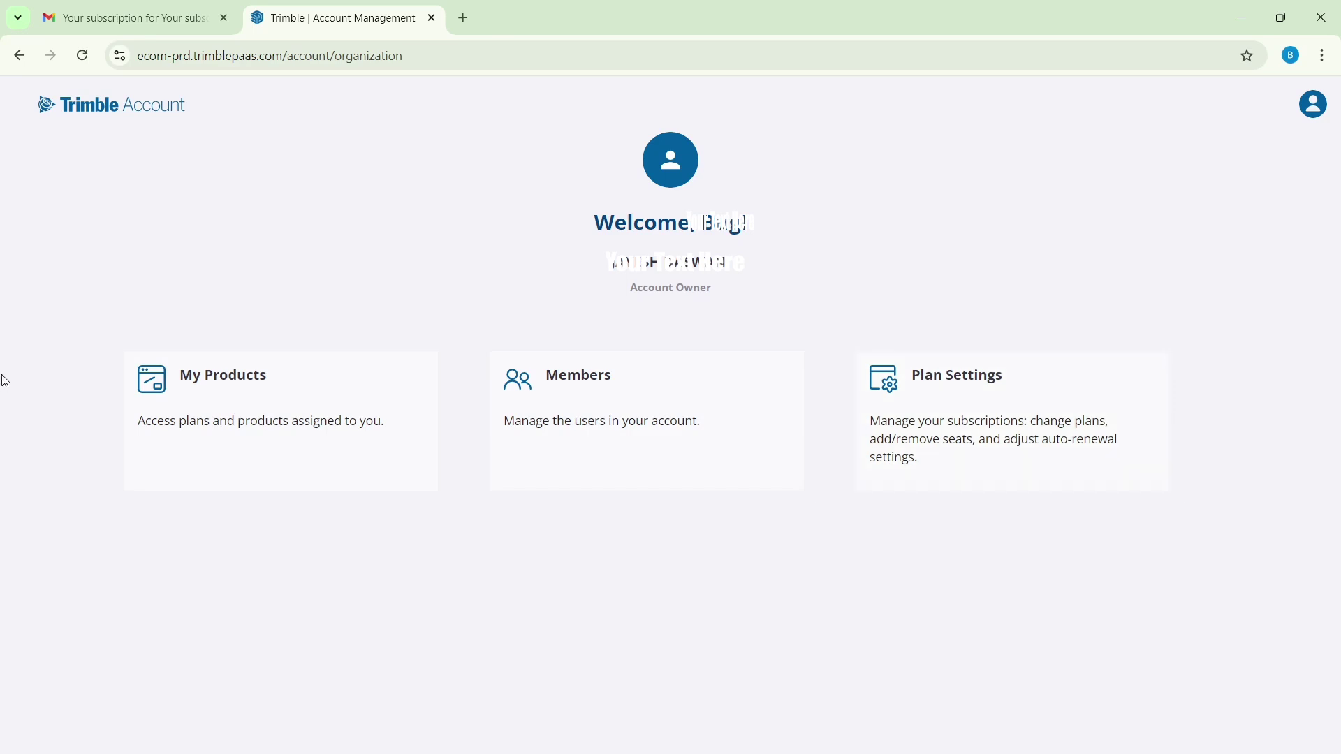
pyautogui.click(903, 387)
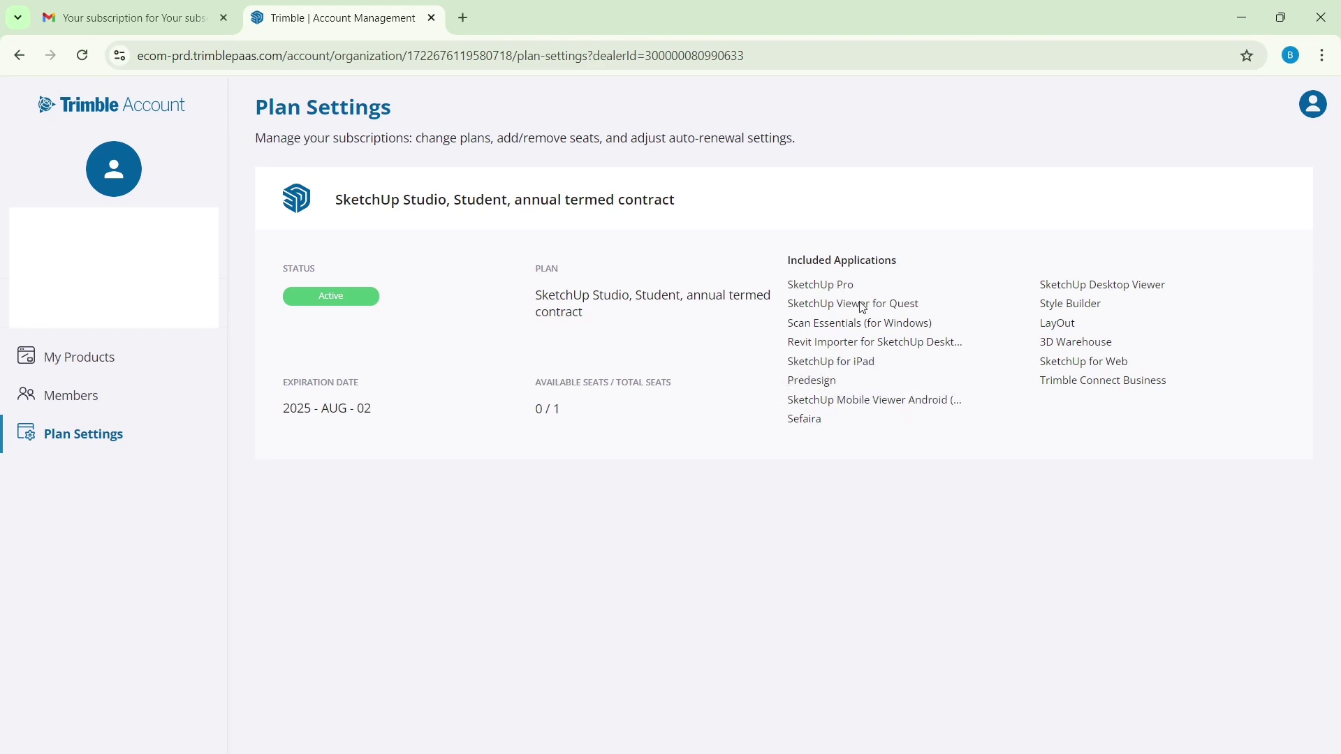
pyautogui.click(59, 368)
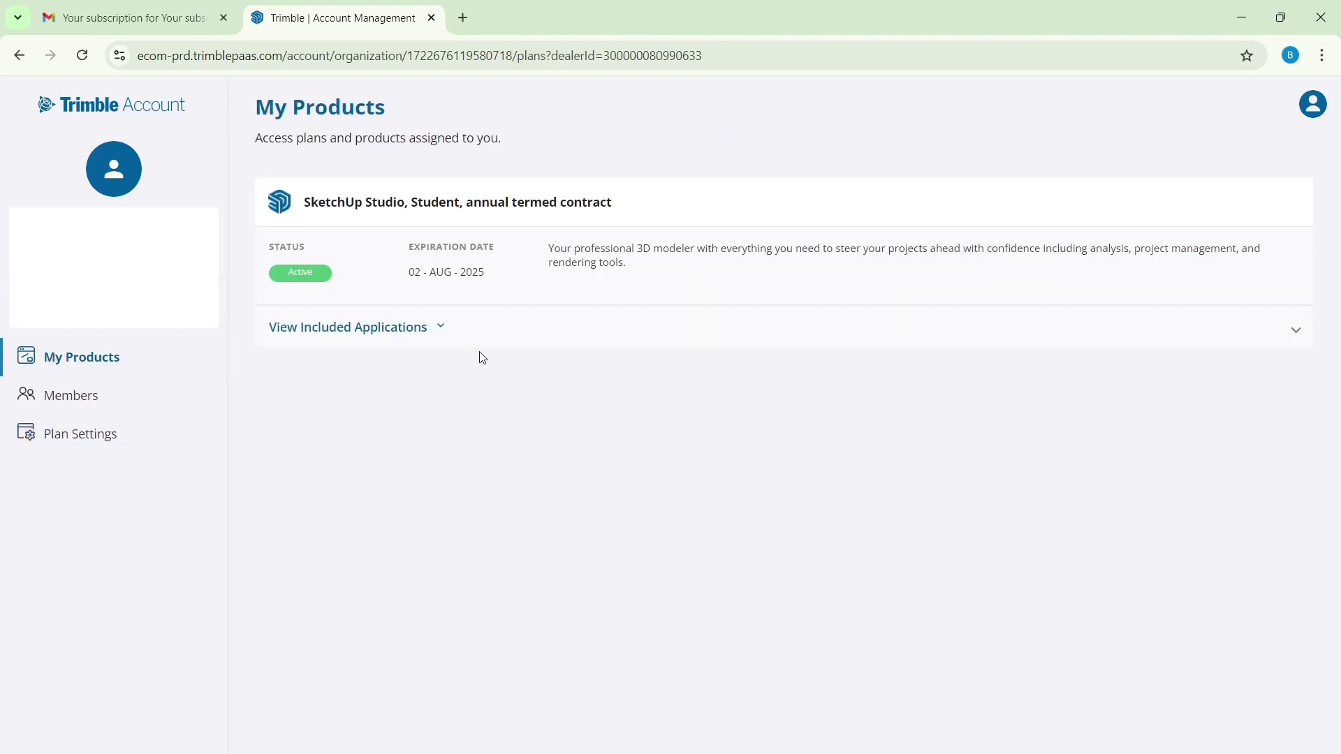
pyautogui.click(437, 330)
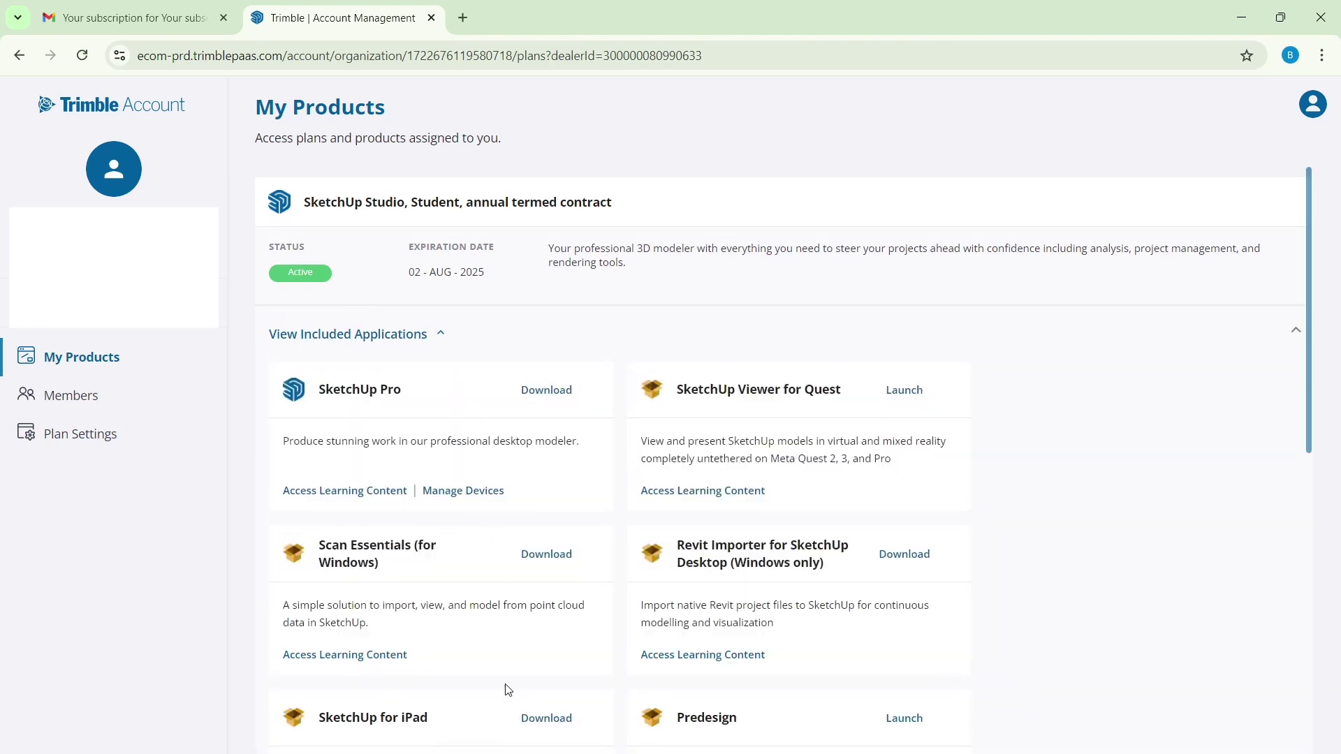
pyautogui.click(557, 397)
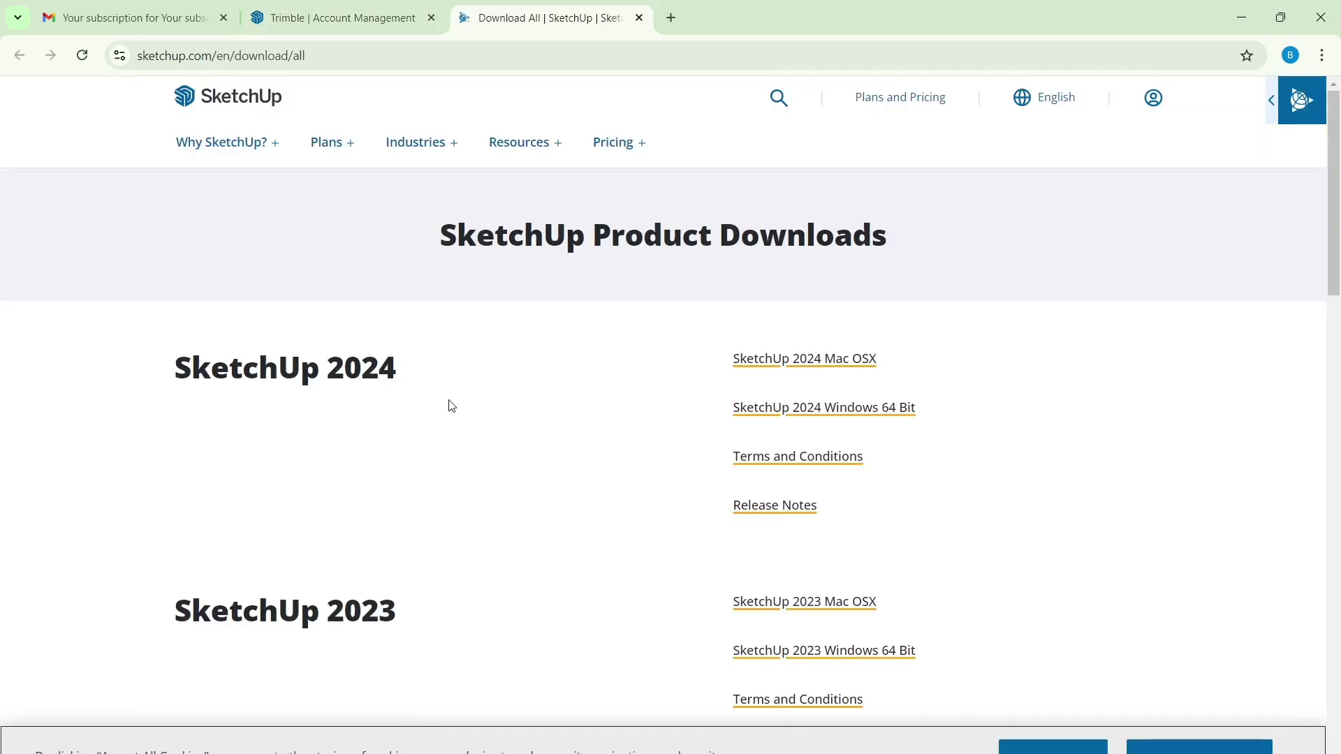
# - Download the 401 MB SketchUp 2024 Windows 64 Bit installer and run it from Chrome's downloads
pyautogui.scroll(-1, 542, 419)
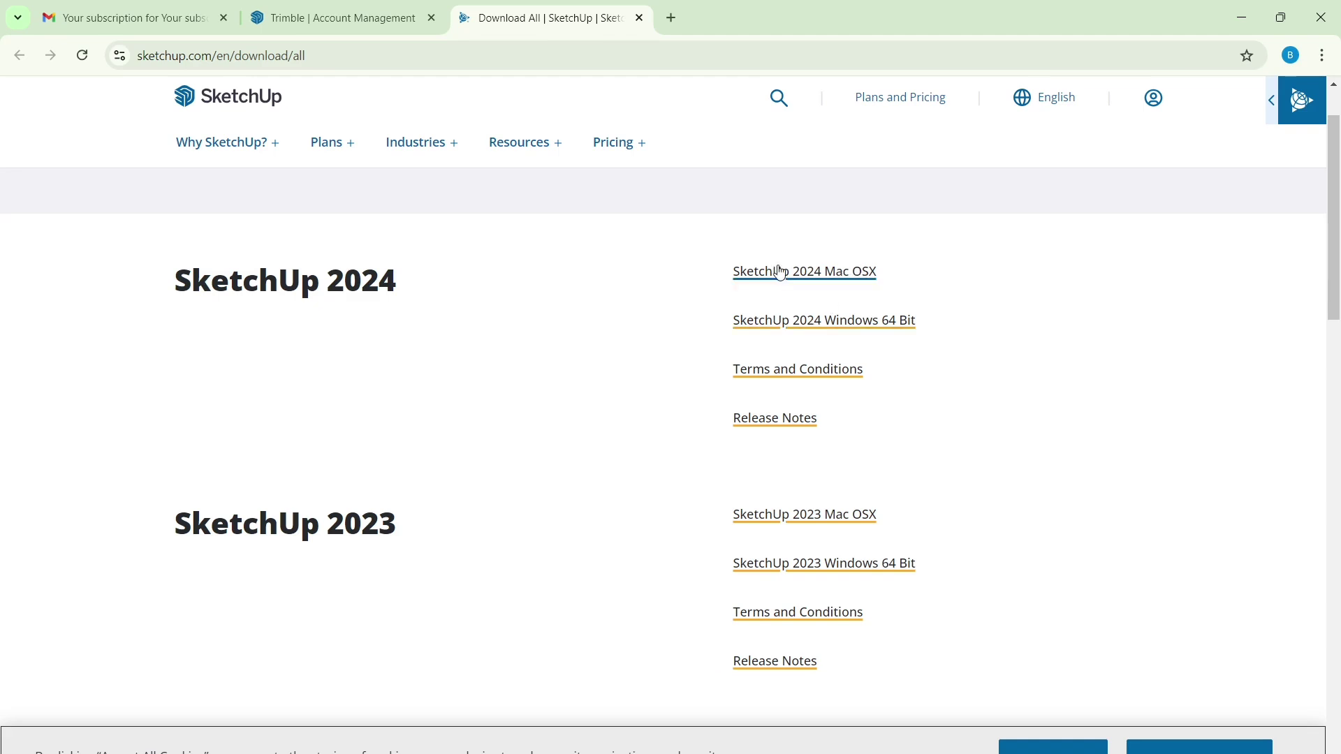
pyautogui.click(815, 328)
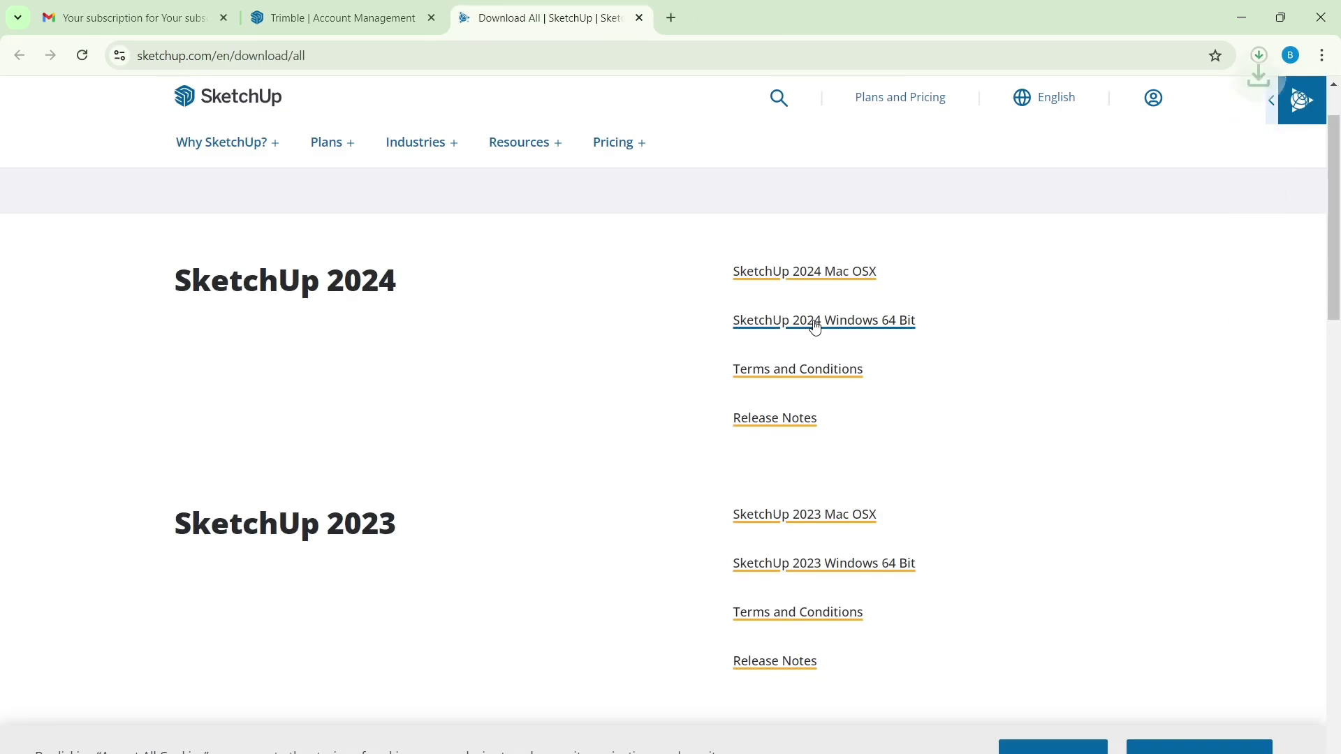
pyautogui.scroll(-6, 983, 498)
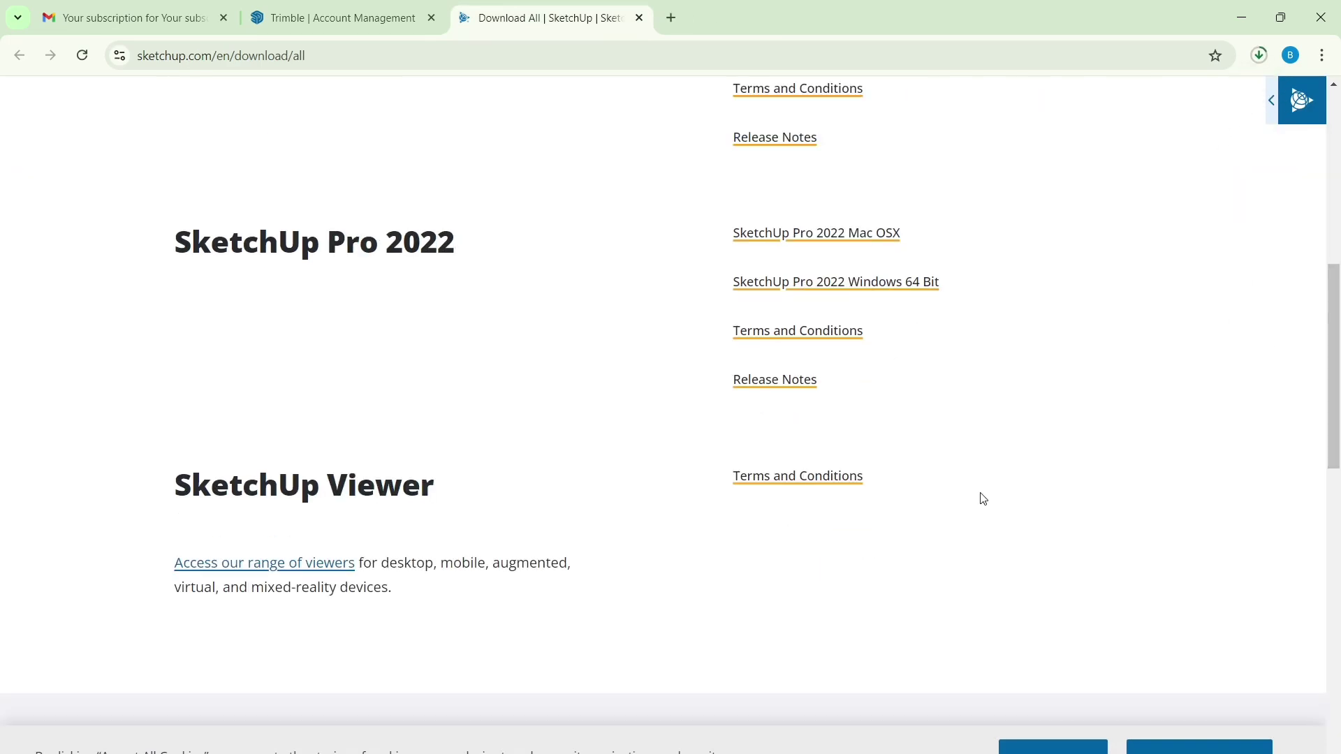
pyautogui.scroll(4, 983, 498)
pyautogui.scroll(3, 986, 499)
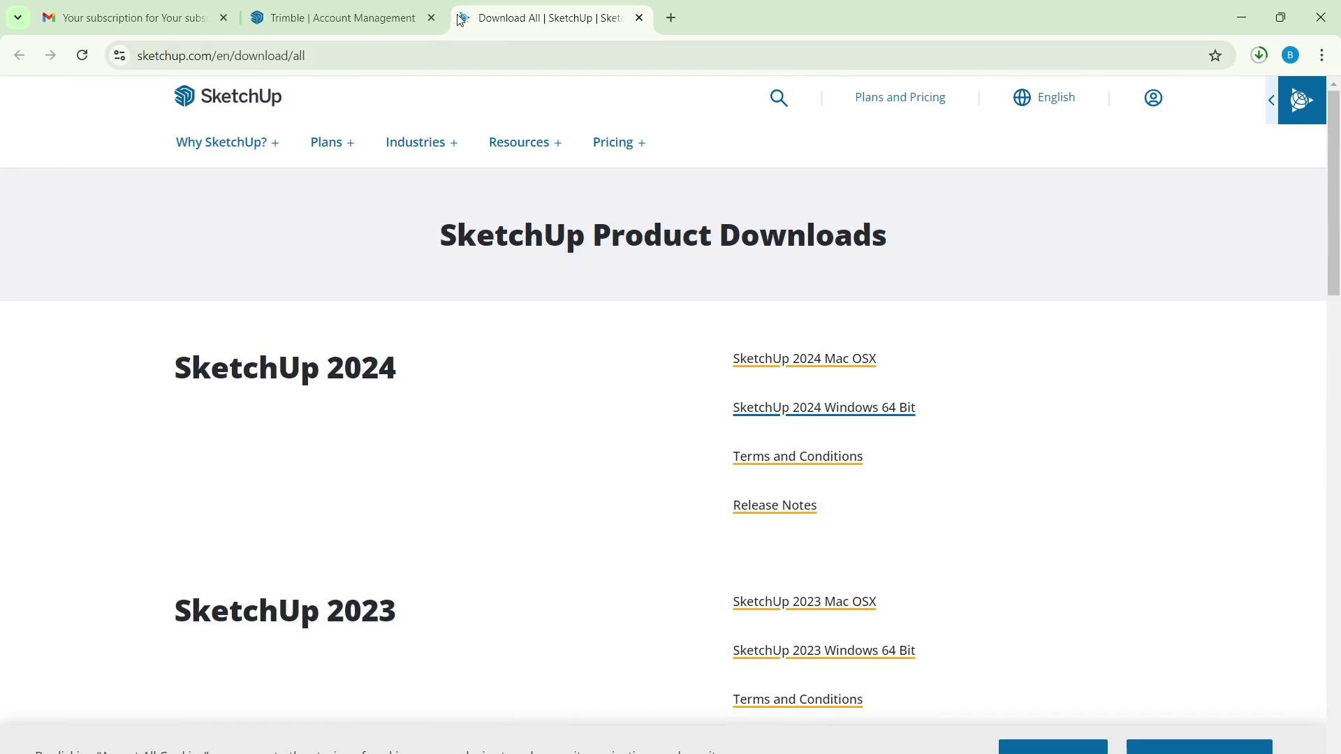
pyautogui.click(344, 23)
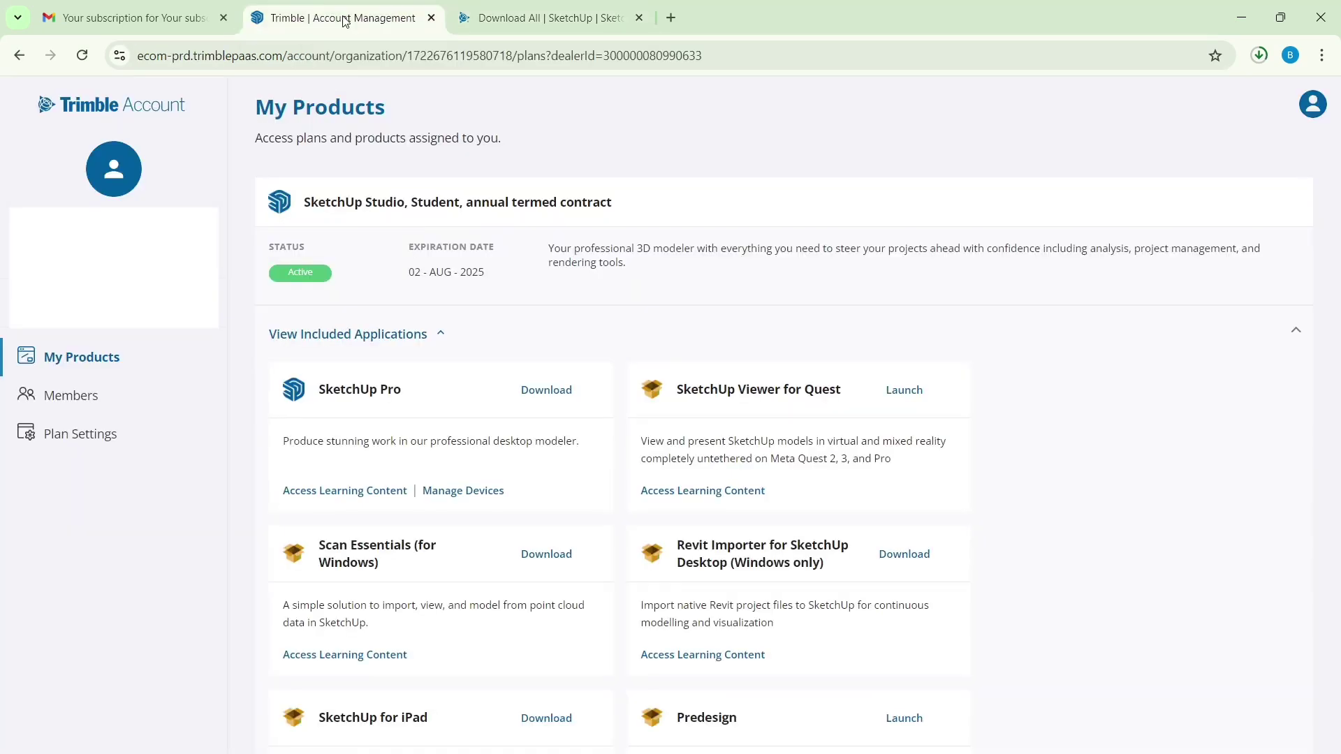
pyautogui.scroll(-1, 603, 560)
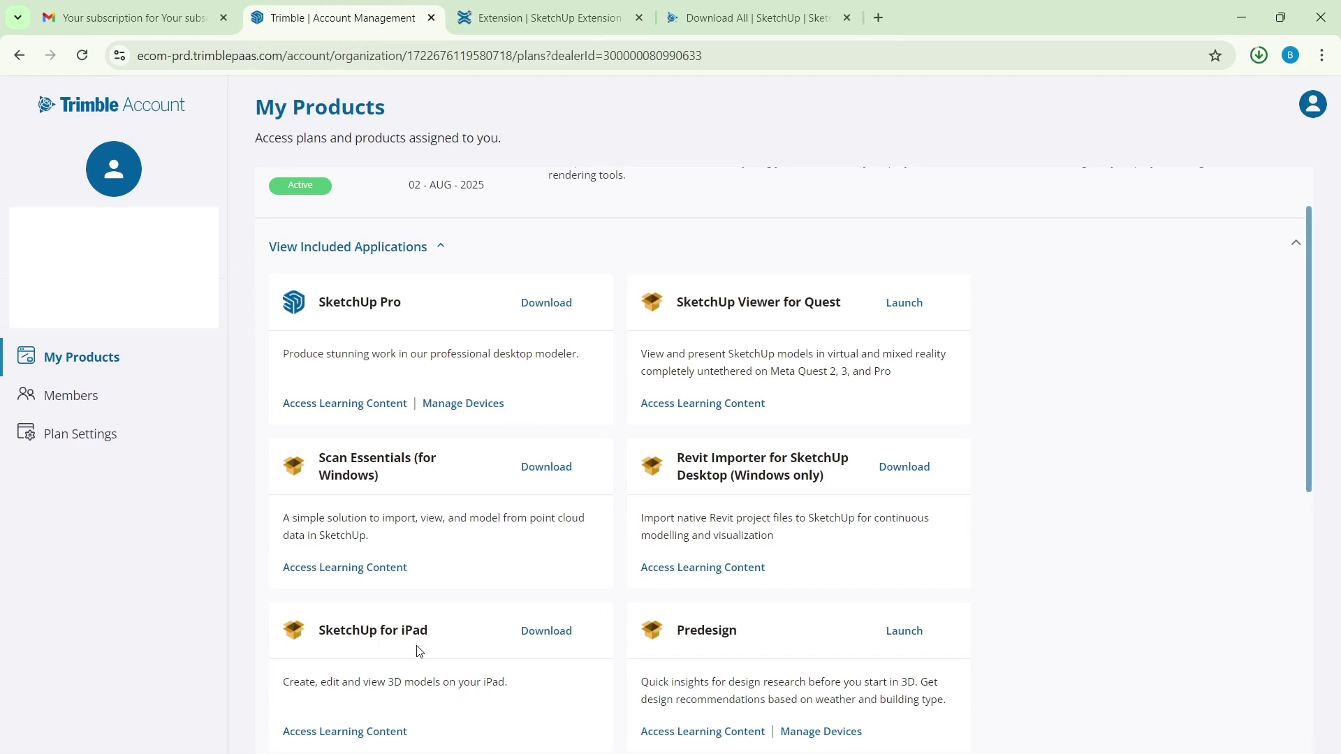
pyautogui.scroll(-1, 419, 651)
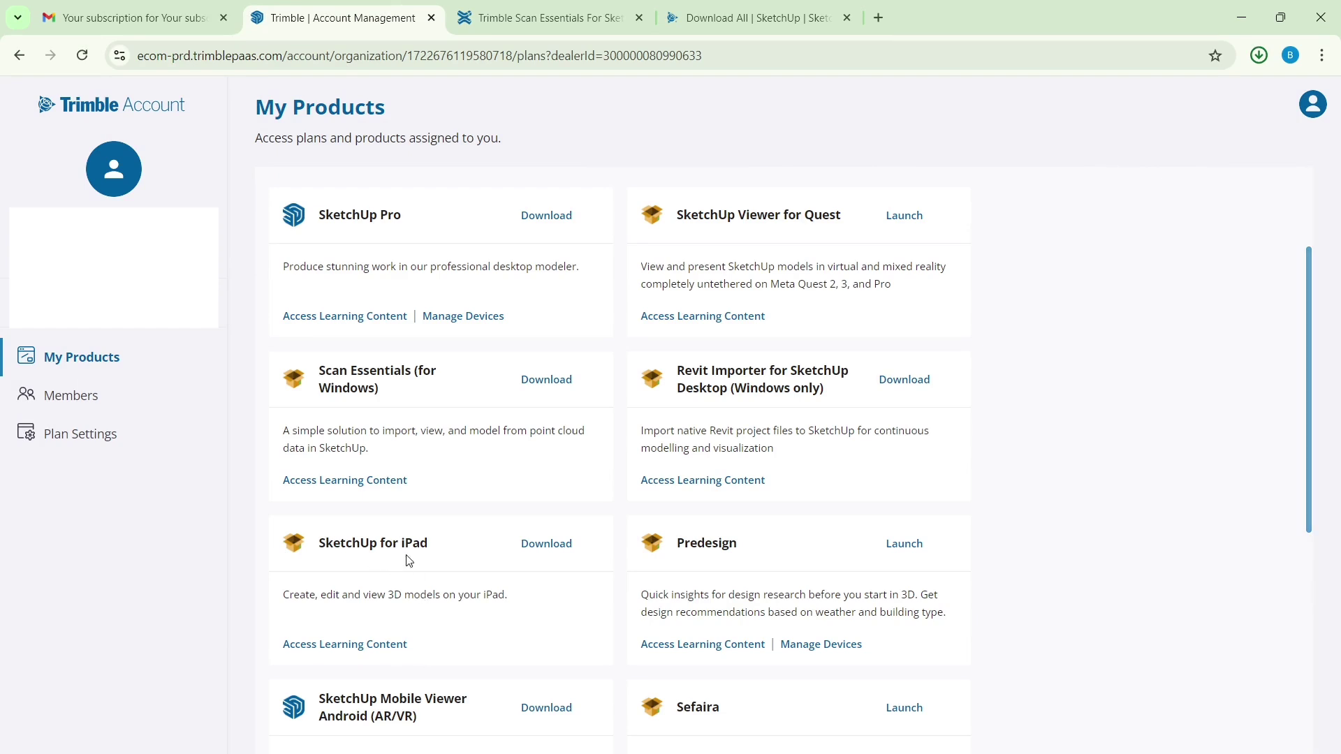
pyautogui.scroll(-1, 425, 565)
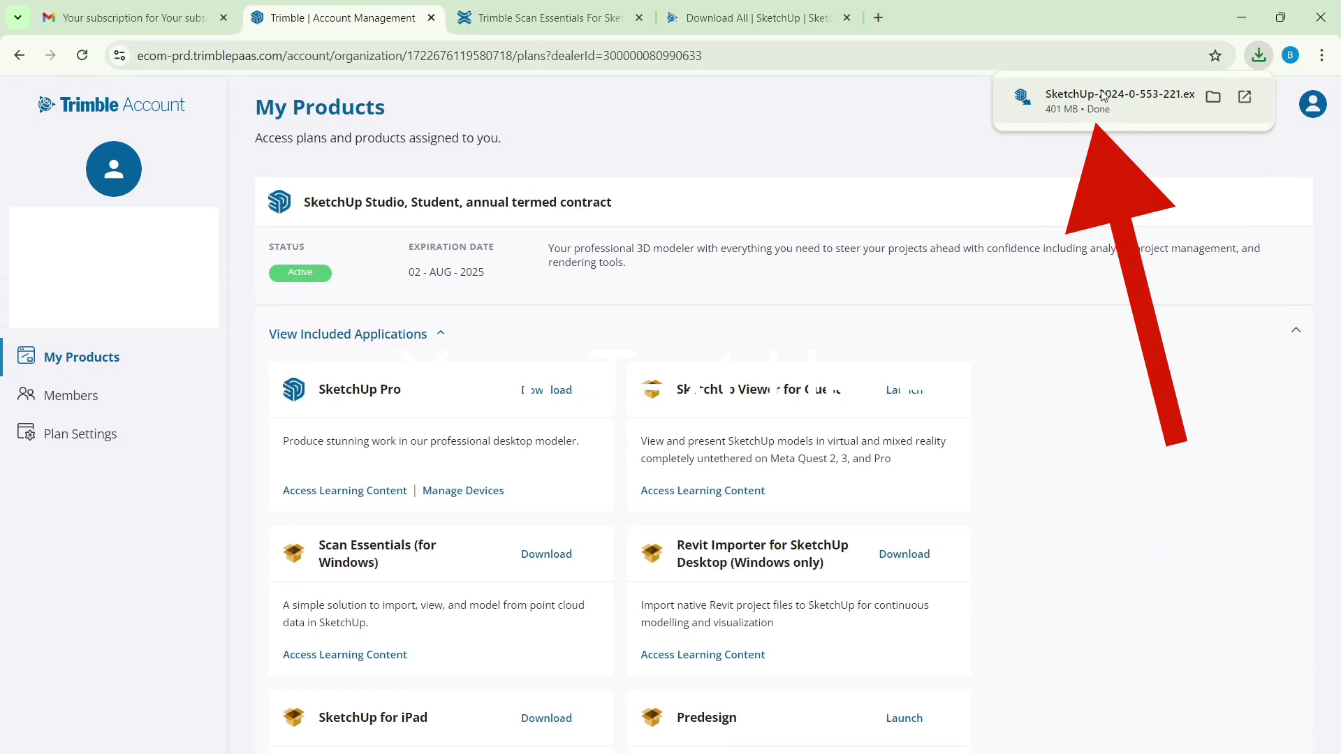
pyautogui.click(1102, 96)
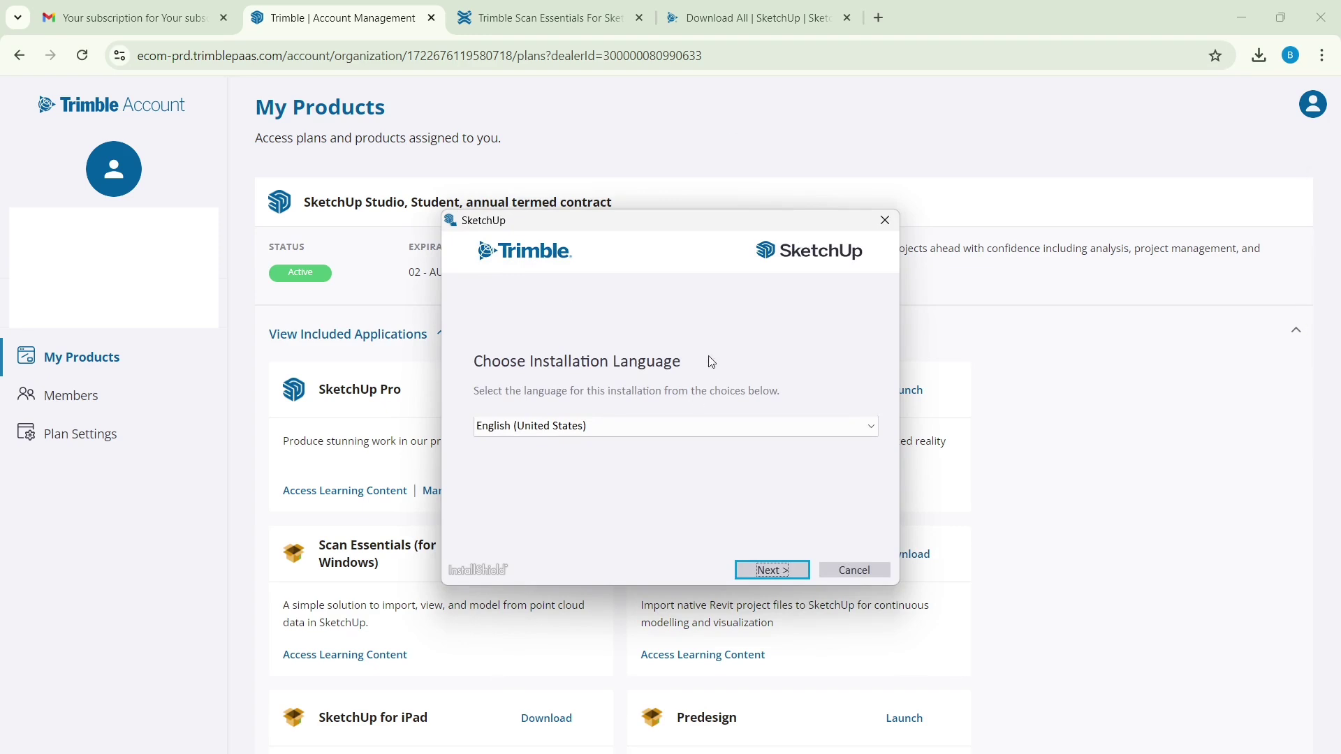
# - Install SketchUp 2024 in English (United States) with the default components
pyautogui.click(1243, 17)
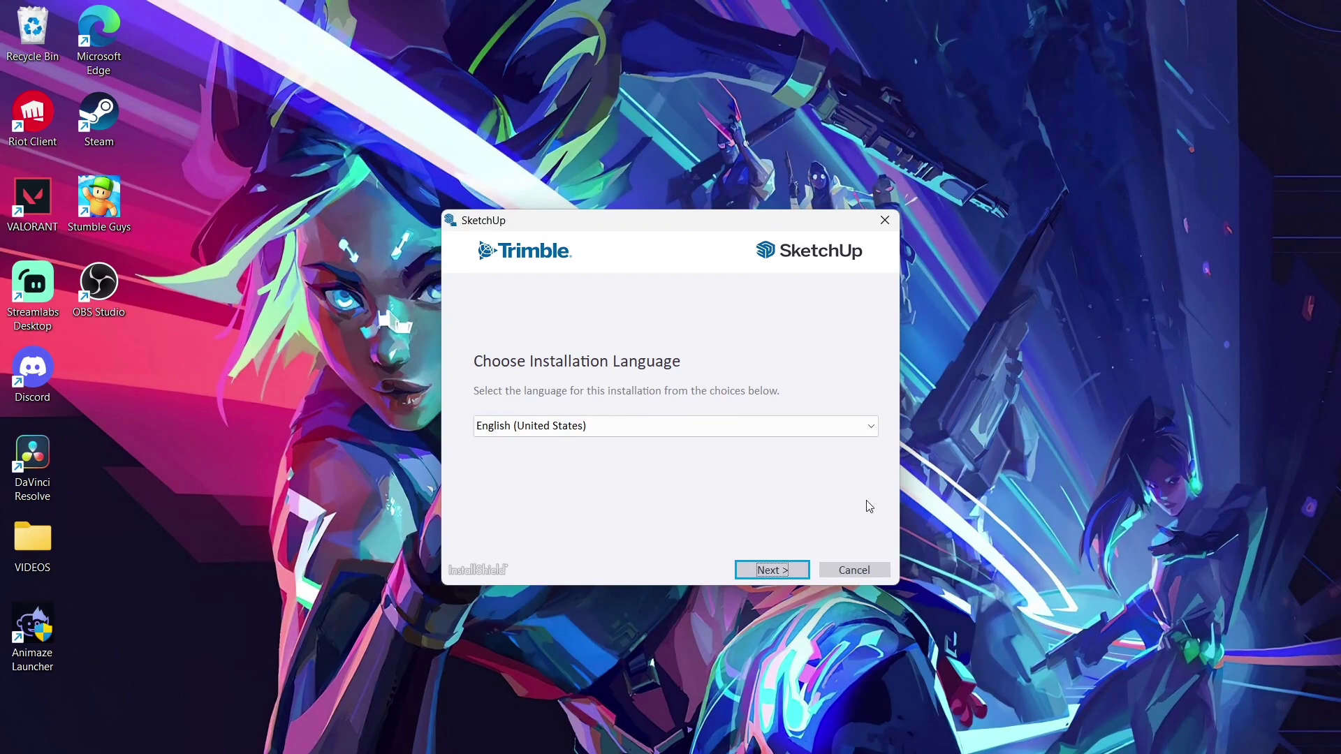
pyautogui.click(762, 574)
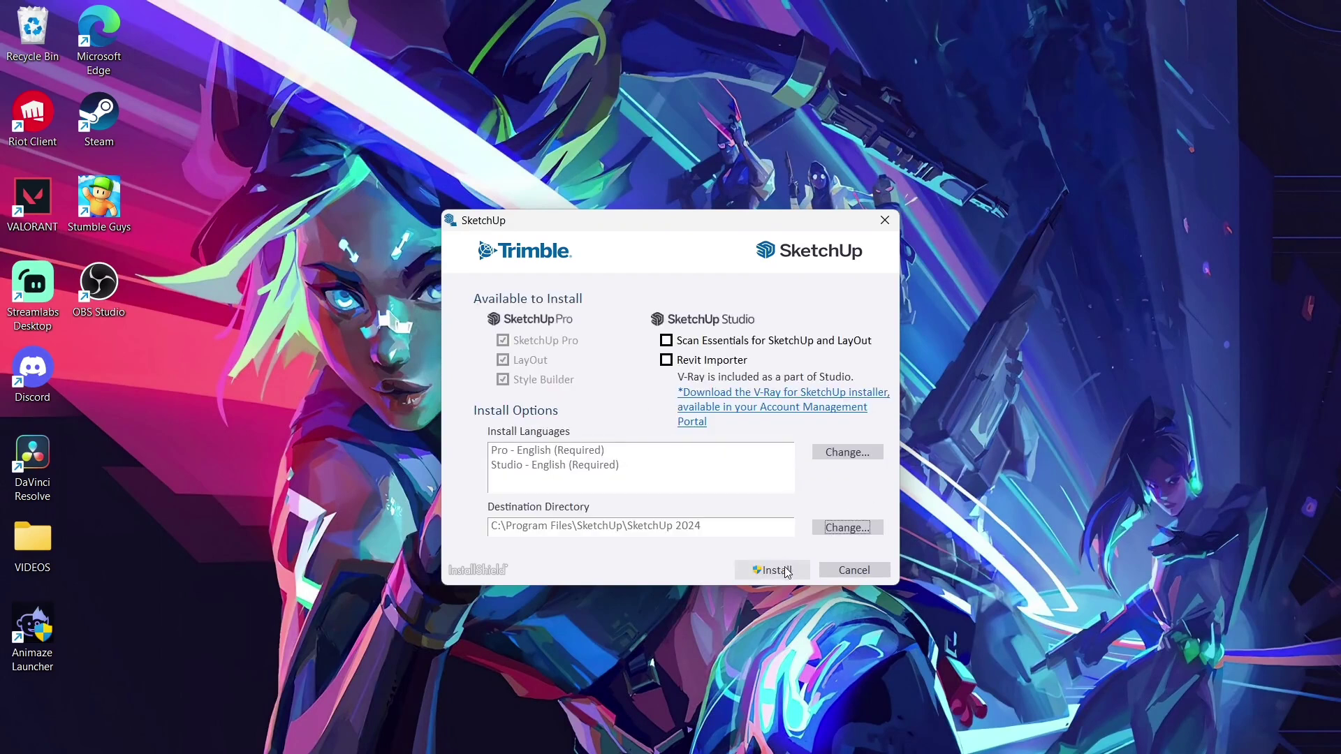
pyautogui.click(776, 570)
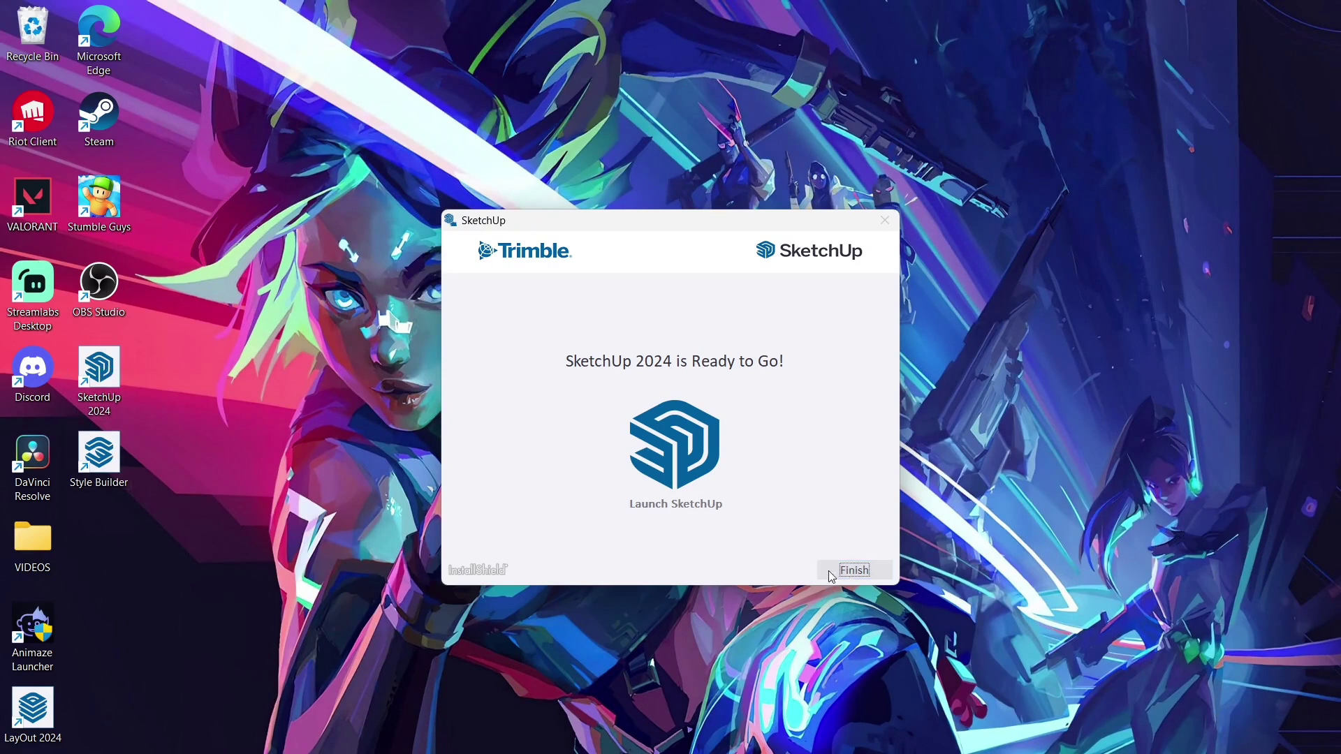
pyautogui.click(853, 570)
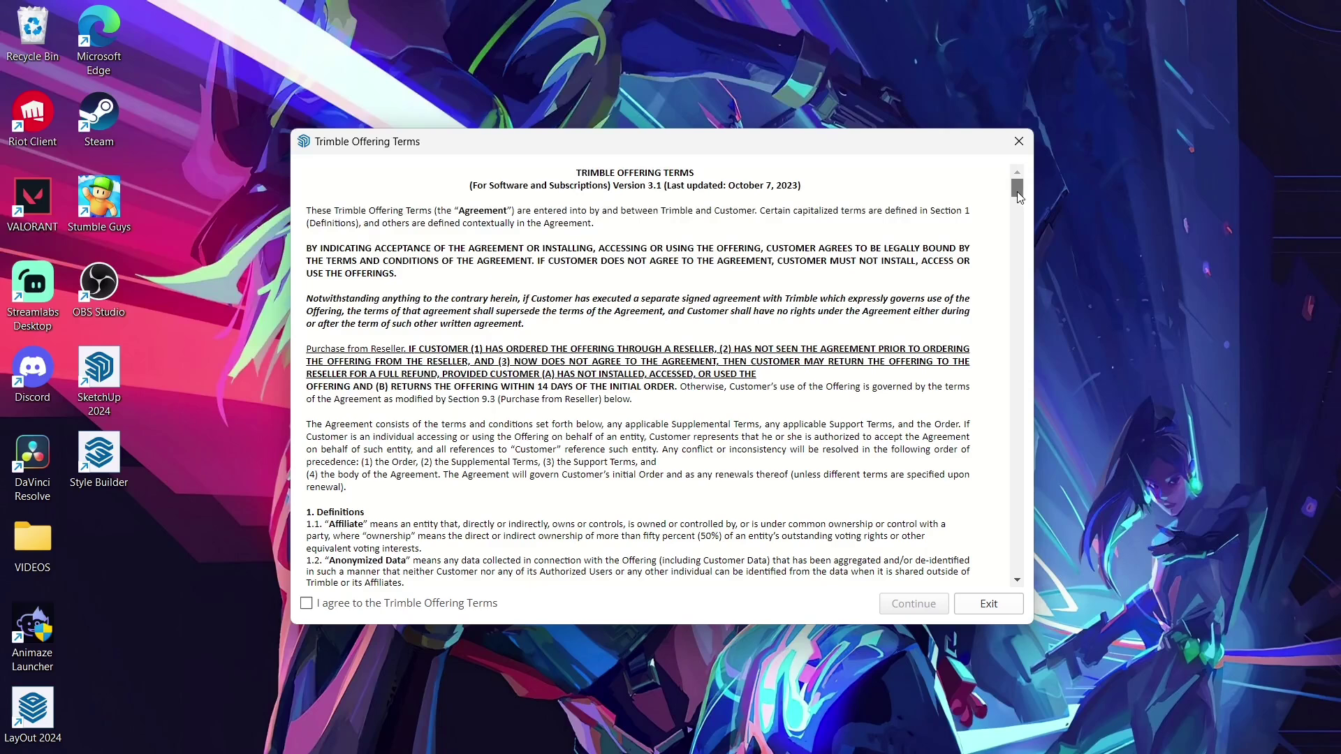
# - Accept the Trimble Offering Terms after scrolling through them
pyautogui.moveTo(1017, 191); pyautogui.dragTo(1016, 563)
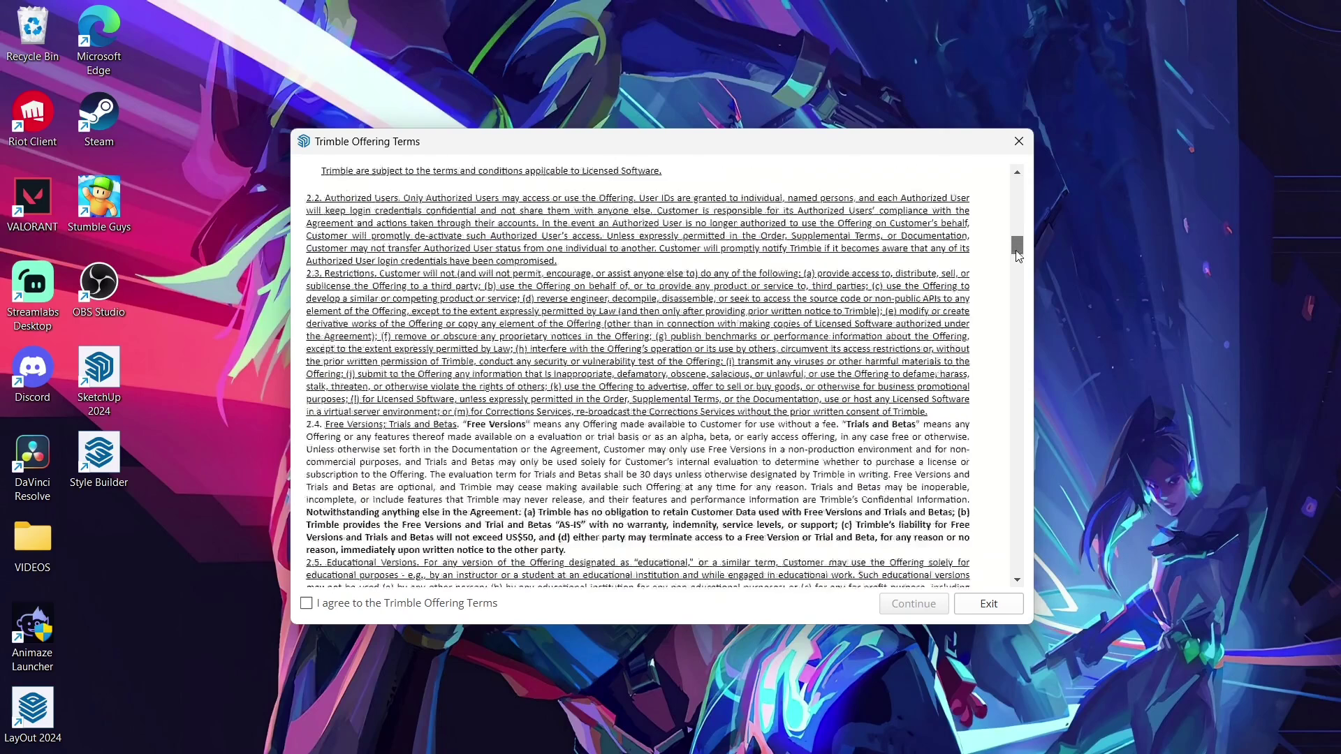
pyautogui.click(307, 605)
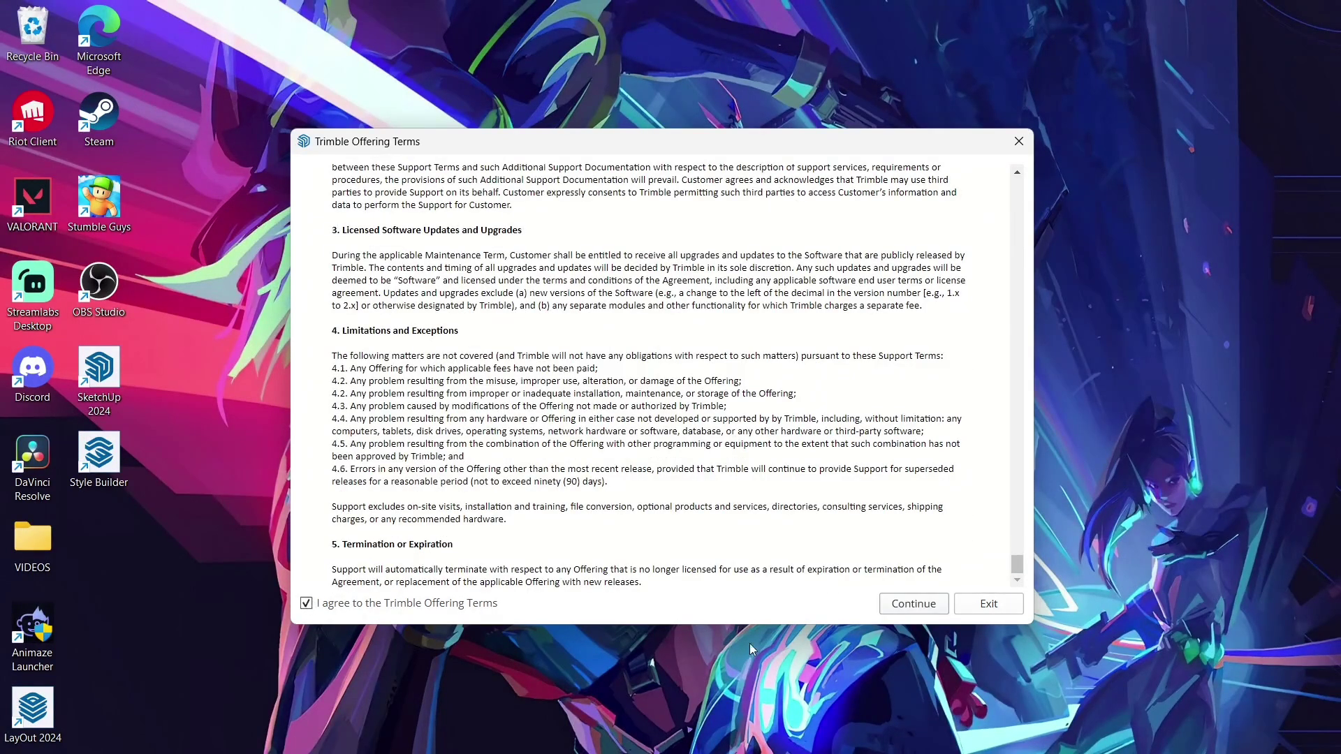
pyautogui.click(913, 605)
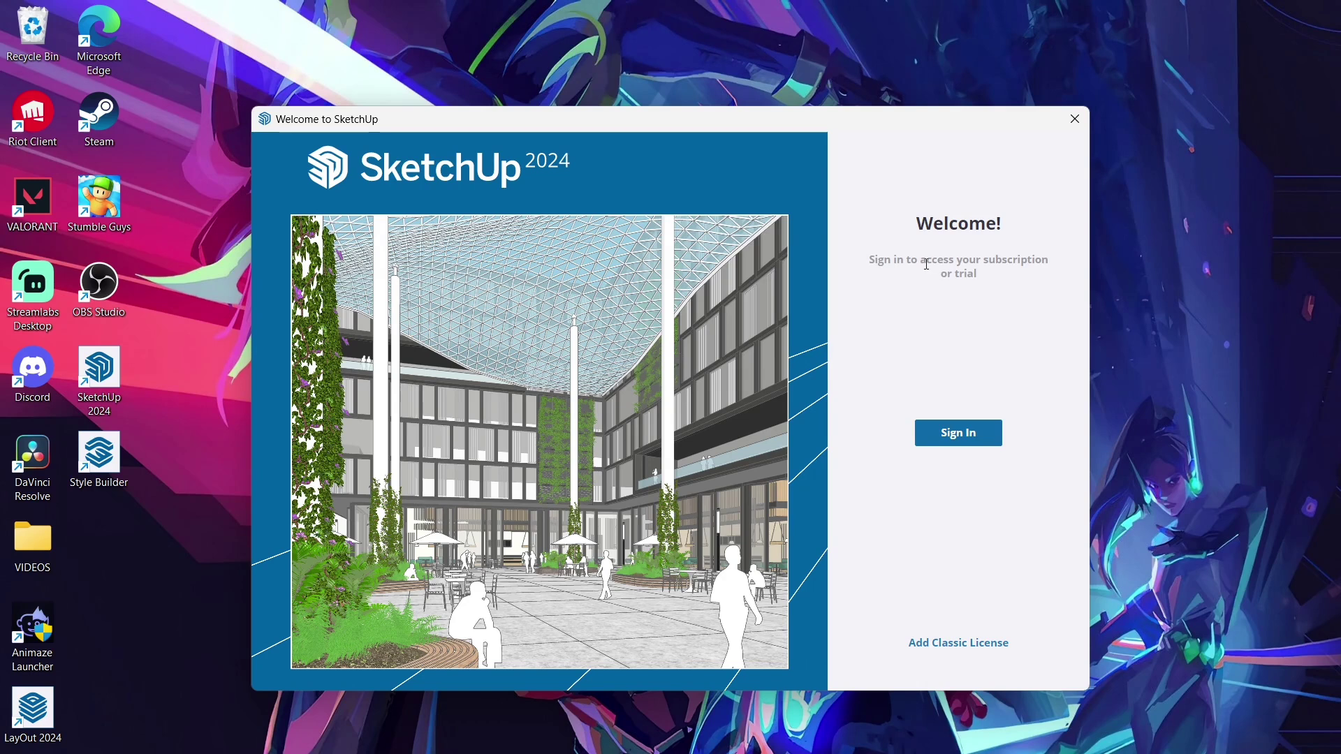
# - Sign in and start a new model from the Simple Inches template
pyautogui.click(958, 434)
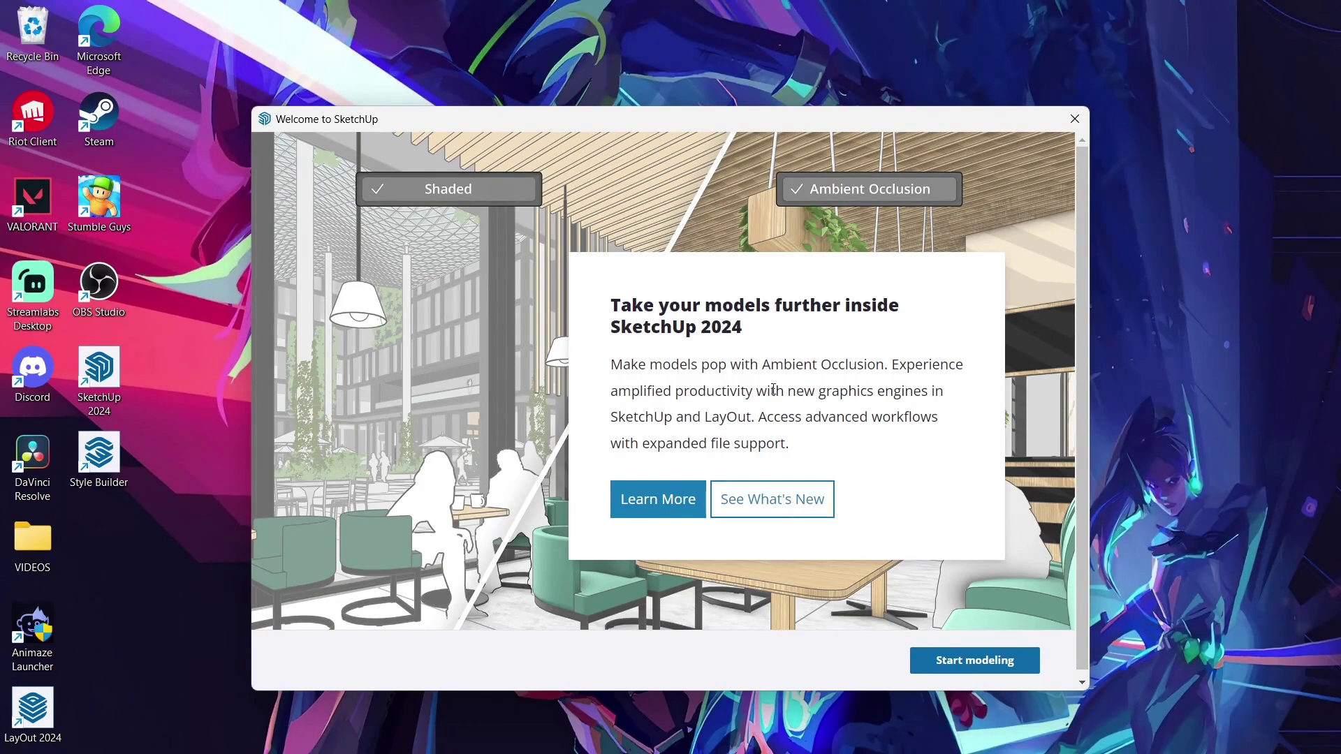
pyautogui.click(976, 666)
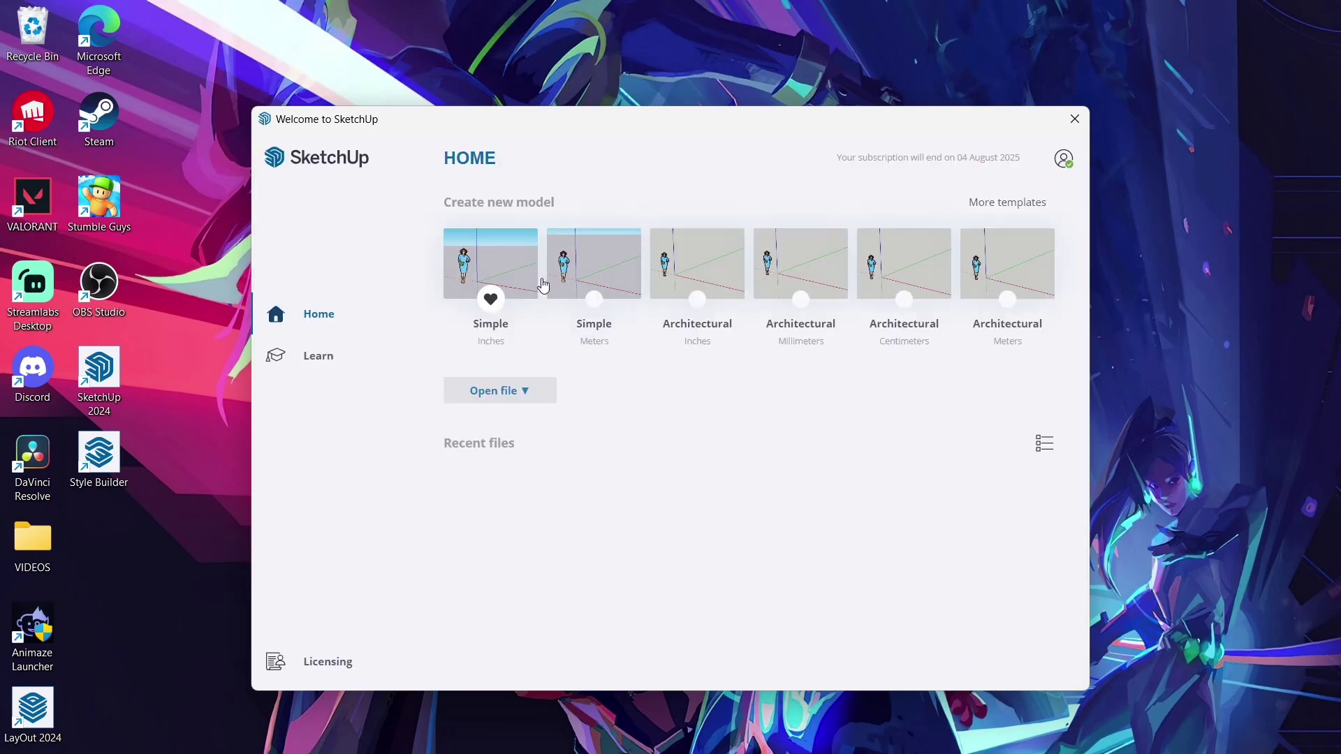
pyautogui.click(512, 264)
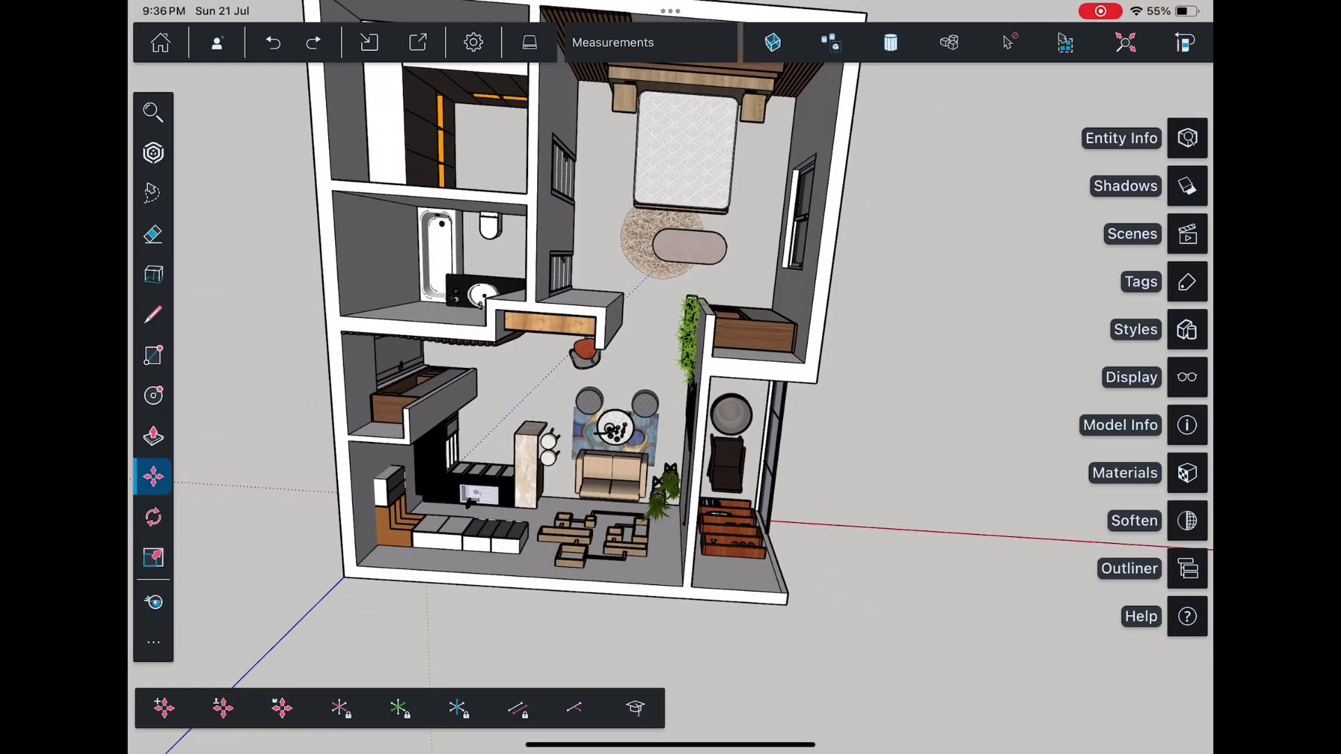
# - Switch the apartment model's view to Scene 9
pyautogui.click(1187, 233)
pyautogui.click(1017, 643)
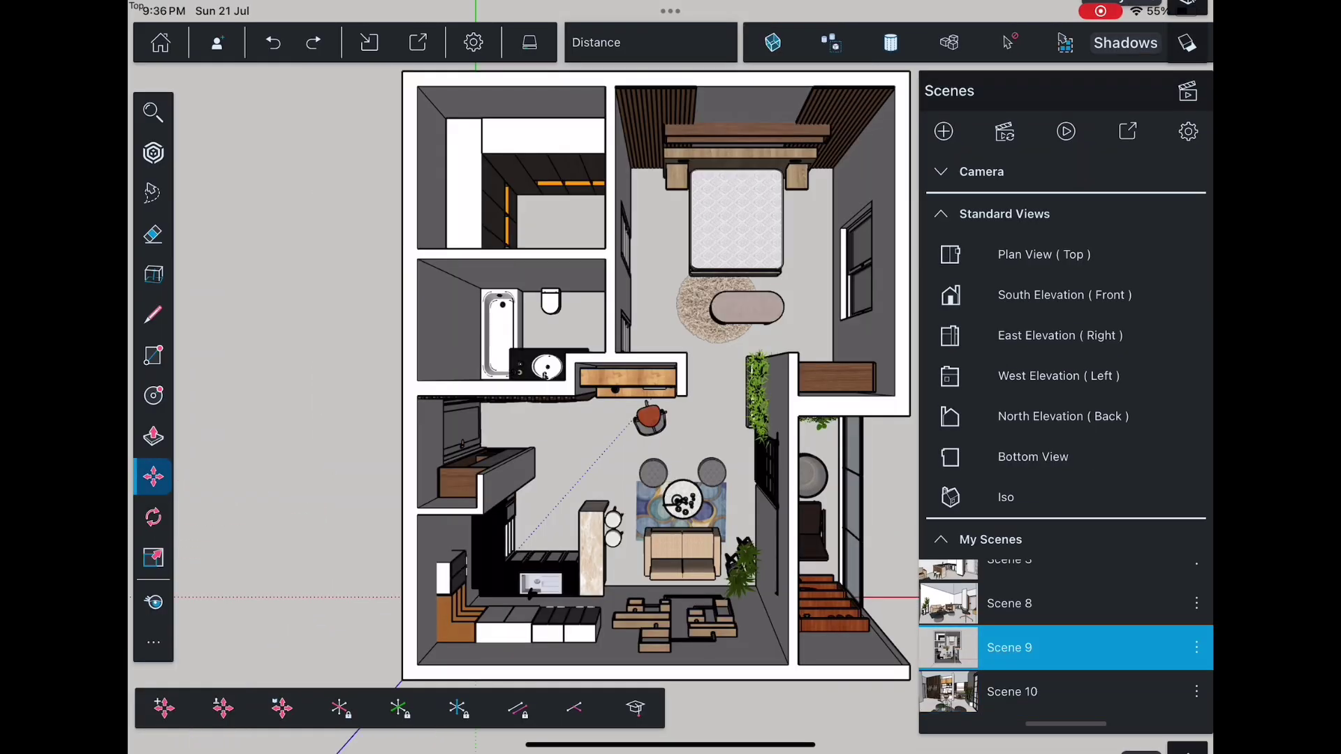
pyautogui.click(1187, 198)
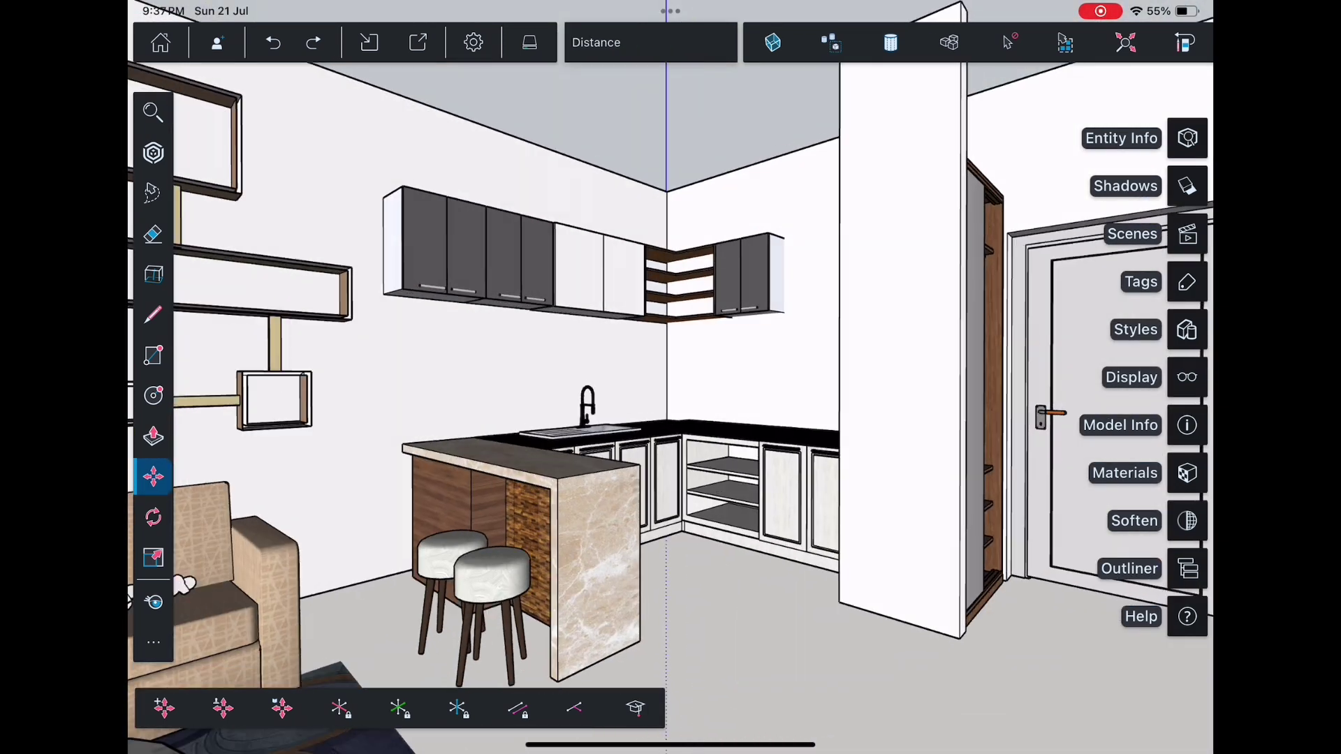
# - Save the kitchen view as Scene 11, then show the whole floor plan from the top
pyautogui.click(1187, 234)
pyautogui.click(944, 131)
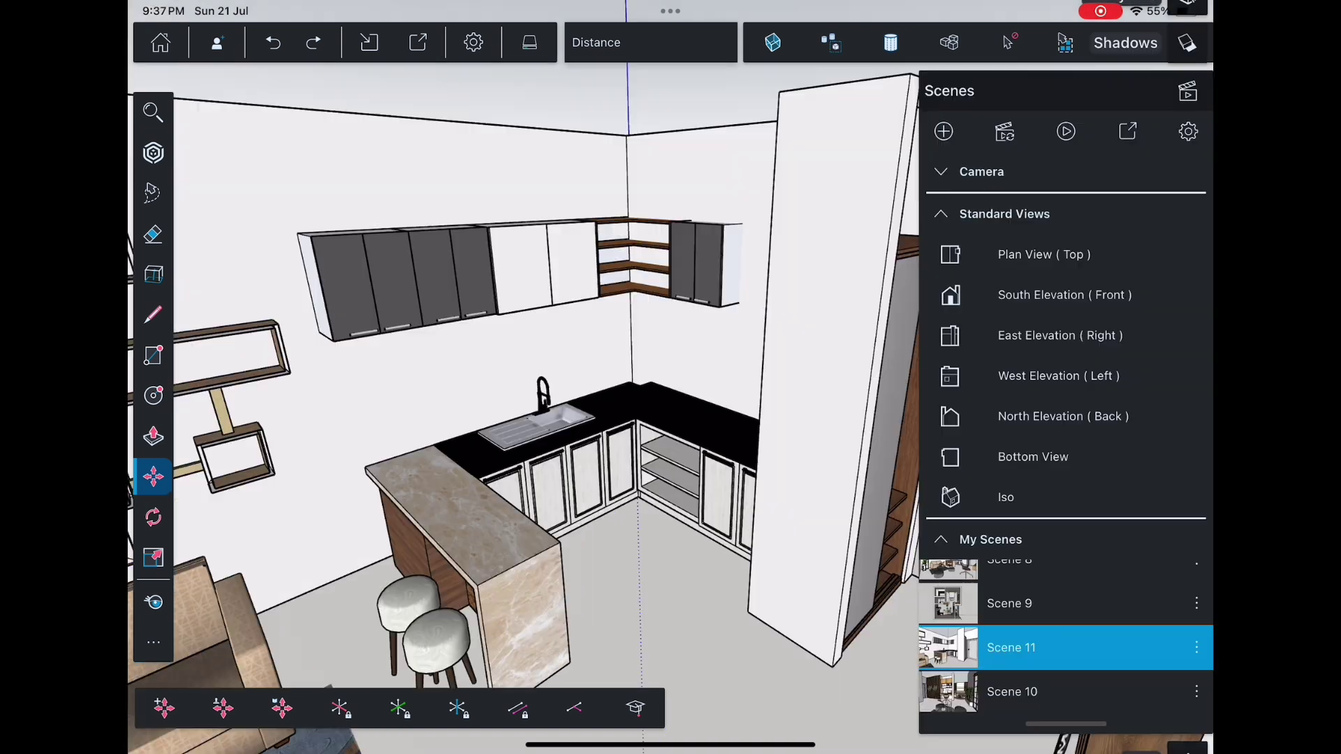
pyautogui.click(1043, 254)
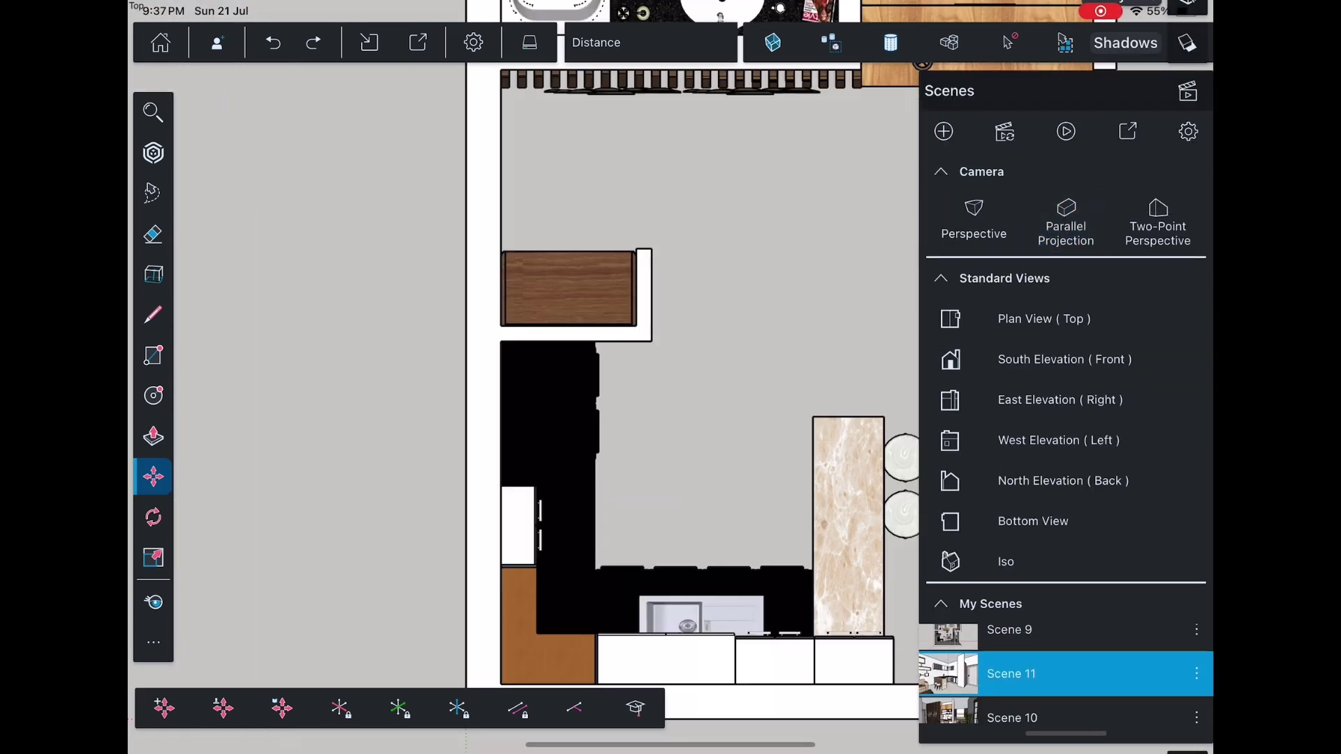
pyautogui.click(1187, 91)
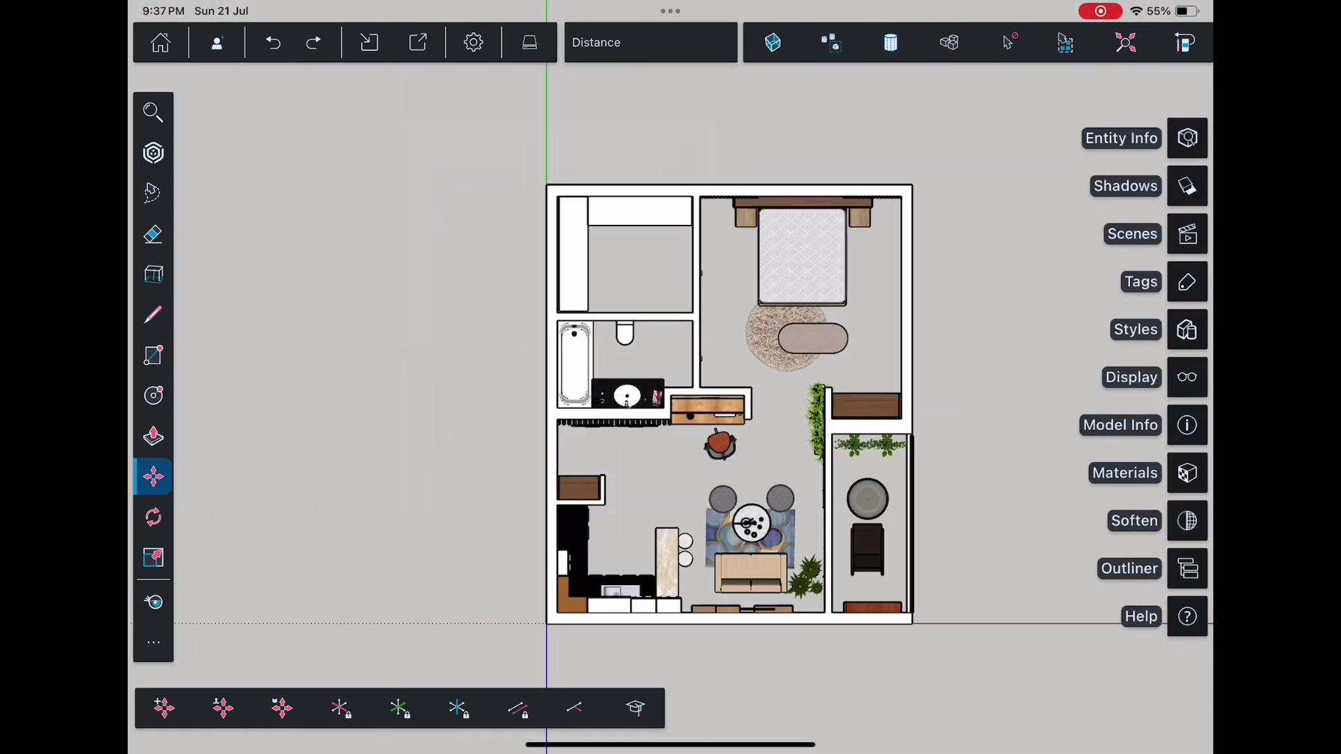
pyautogui.click(1188, 234)
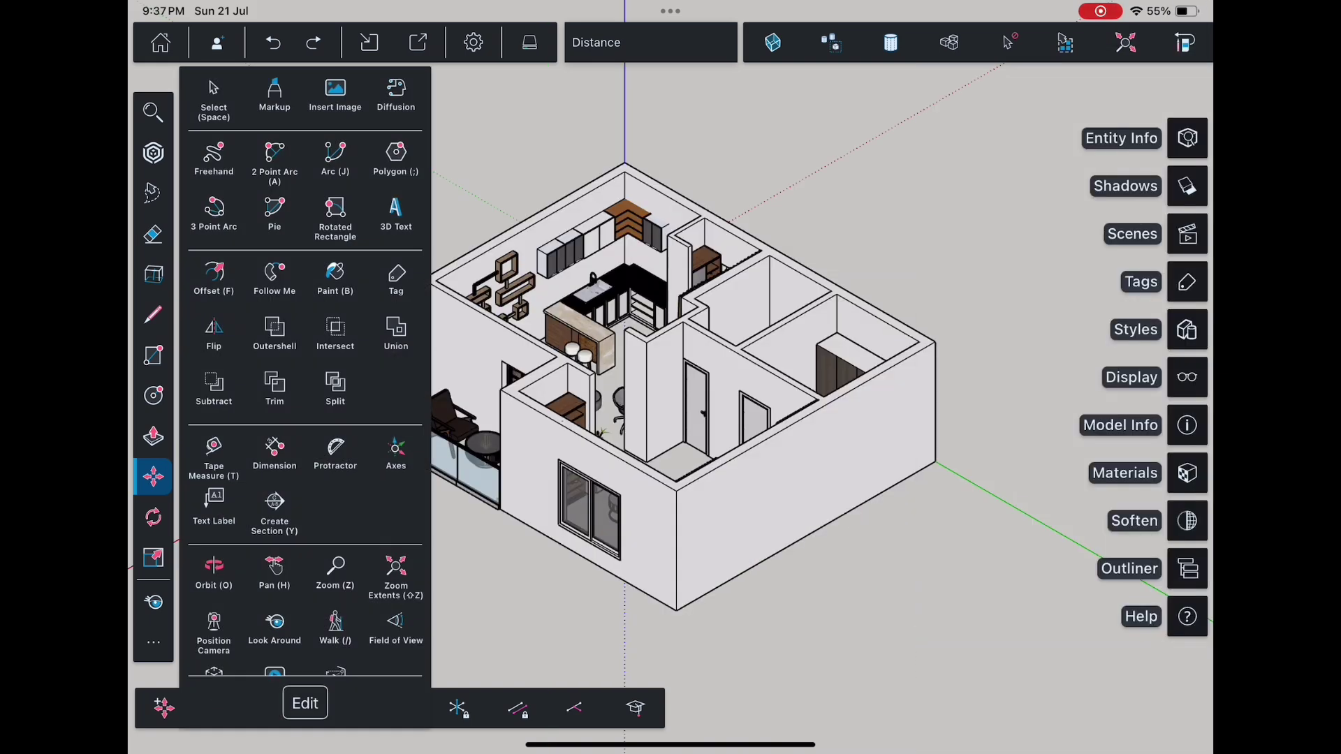